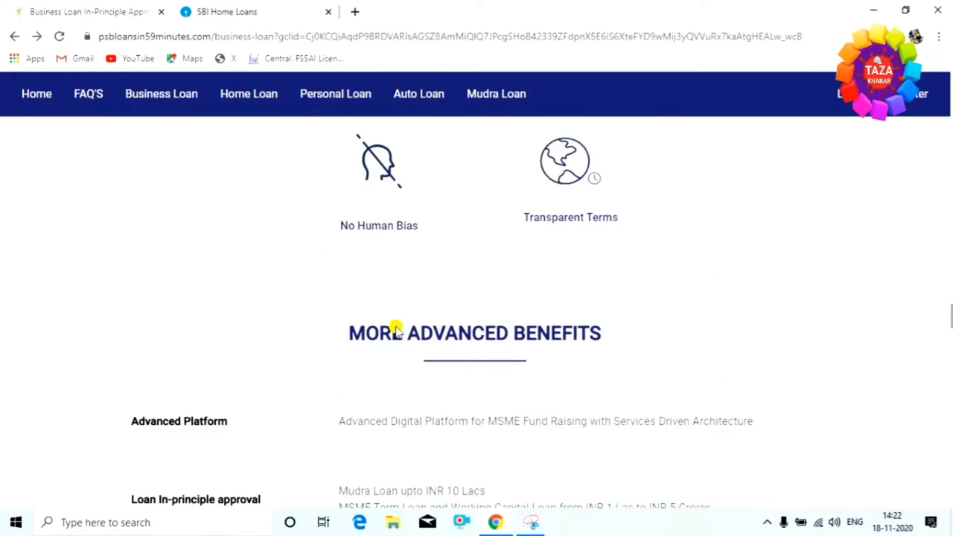
{"action": "scroll", "coordinate": [393, 328], "scroll_direction": "up", "scroll_amount": 10}
{"action": "scroll", "coordinate": [393, 328], "scroll_direction": "up", "scroll_amount": 7}
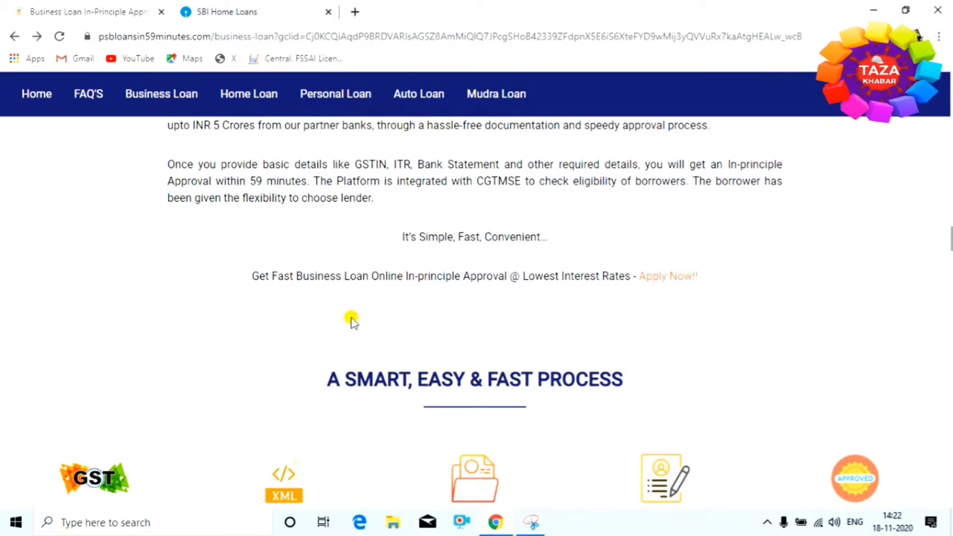
{"action": "scroll", "coordinate": [352, 320], "scroll_direction": "down", "scroll_amount": 7}
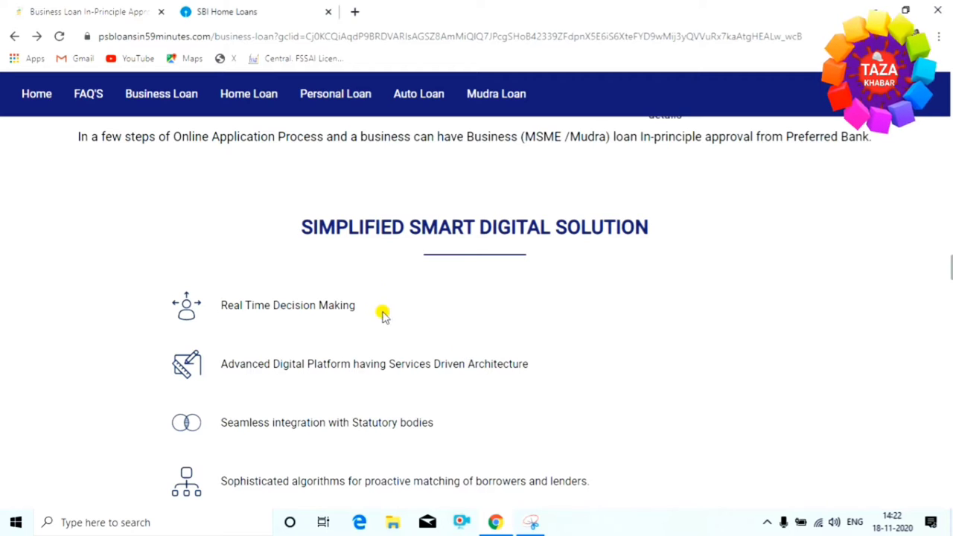
{"action": "scroll", "coordinate": [387, 317], "scroll_direction": "down", "scroll_amount": 5}
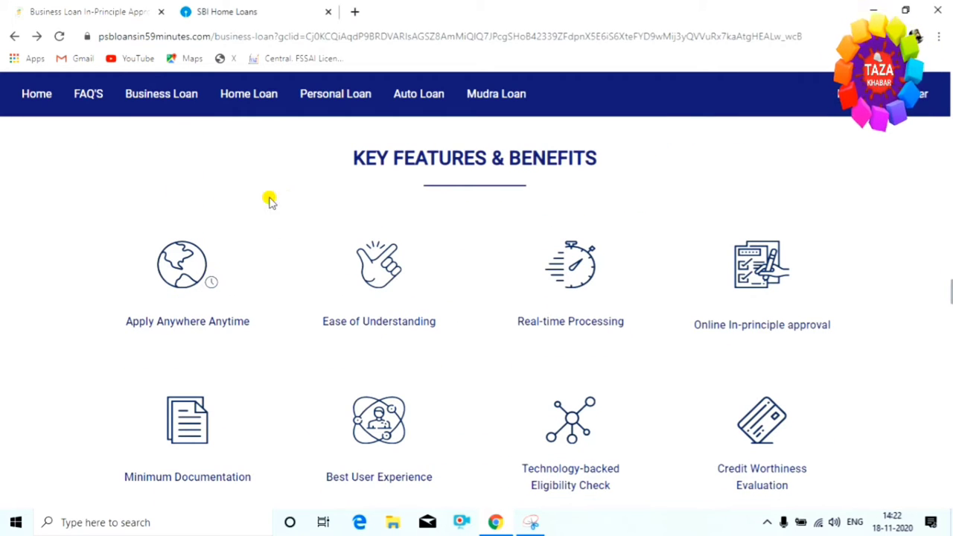
{"action": "scroll", "coordinate": [431, 265], "scroll_direction": "up", "scroll_amount": 1}
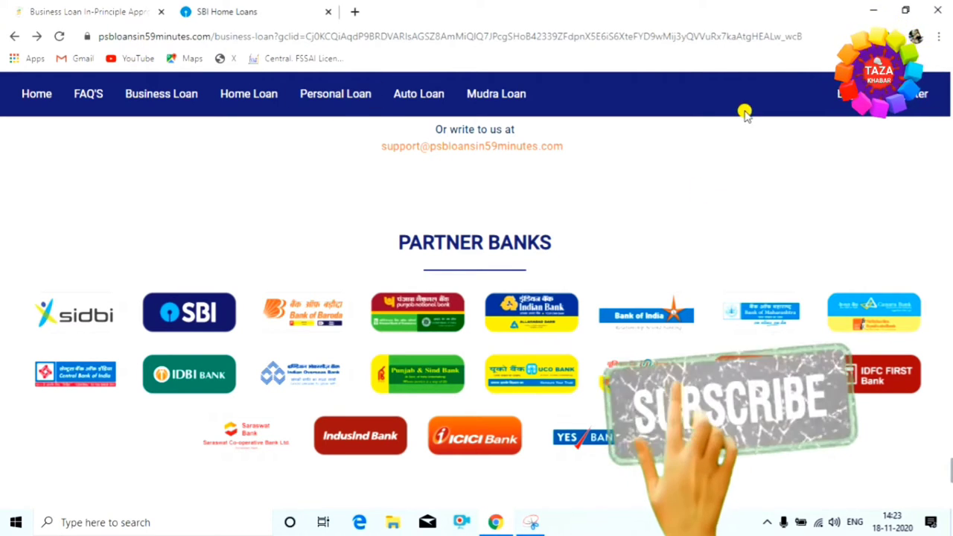
{"action": "scroll", "coordinate": [860, 190], "scroll_direction": "up", "scroll_amount": 10}
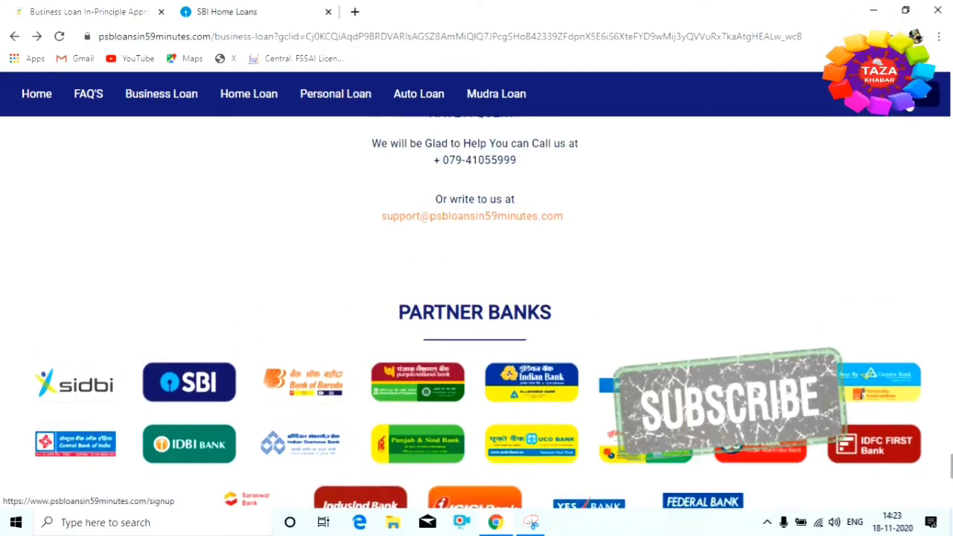
{"action": "scroll", "coordinate": [860, 190], "scroll_direction": "up", "scroll_amount": 15}
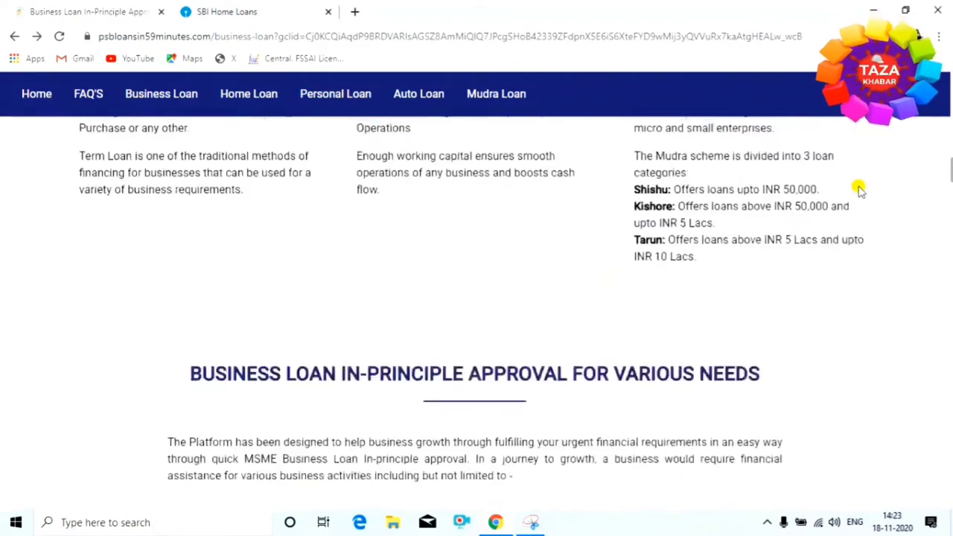
{"action": "scroll", "coordinate": [860, 190], "scroll_direction": "up", "scroll_amount": 5}
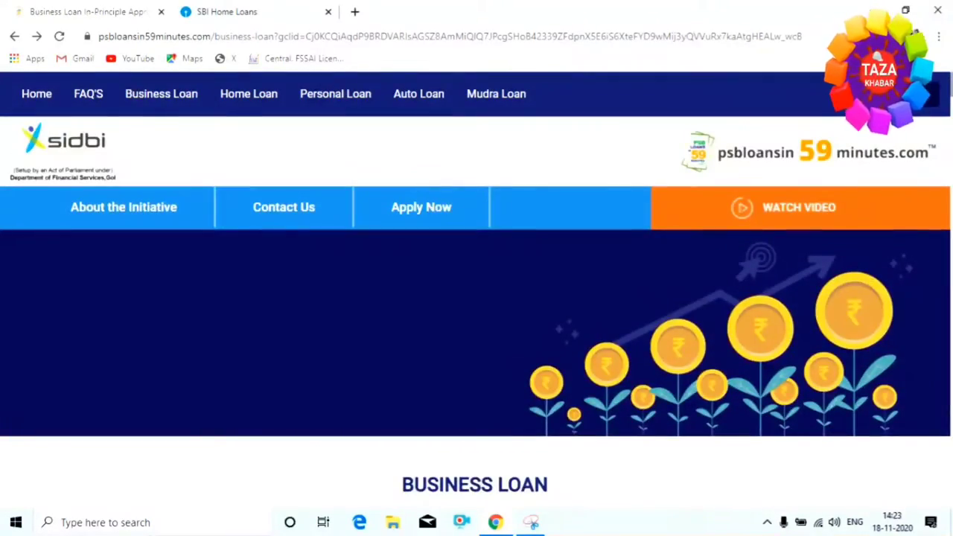
{"action": "left_click", "coordinate": [421, 207]}
- Fill in the applicant's full name, e-mail address and mobile number on the sign-up form
{"action": "left_click", "coordinate": [376, 295]}
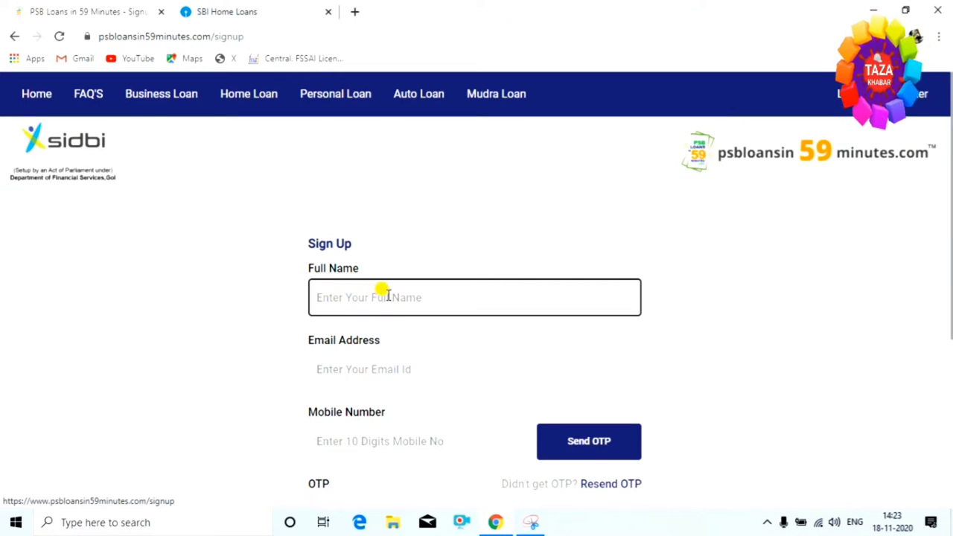
{"action": "scroll", "coordinate": [416, 296], "scroll_direction": "down", "scroll_amount": 1}
{"action": "left_click", "coordinate": [395, 298]}
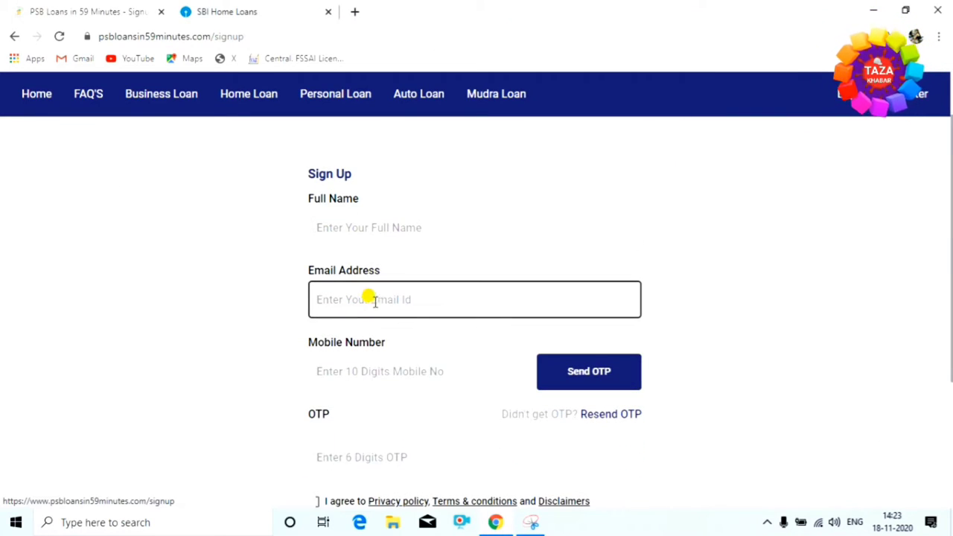
{"action": "left_click", "coordinate": [393, 372]}
{"action": "scroll", "coordinate": [391, 364], "scroll_direction": "down", "scroll_amount": 1}
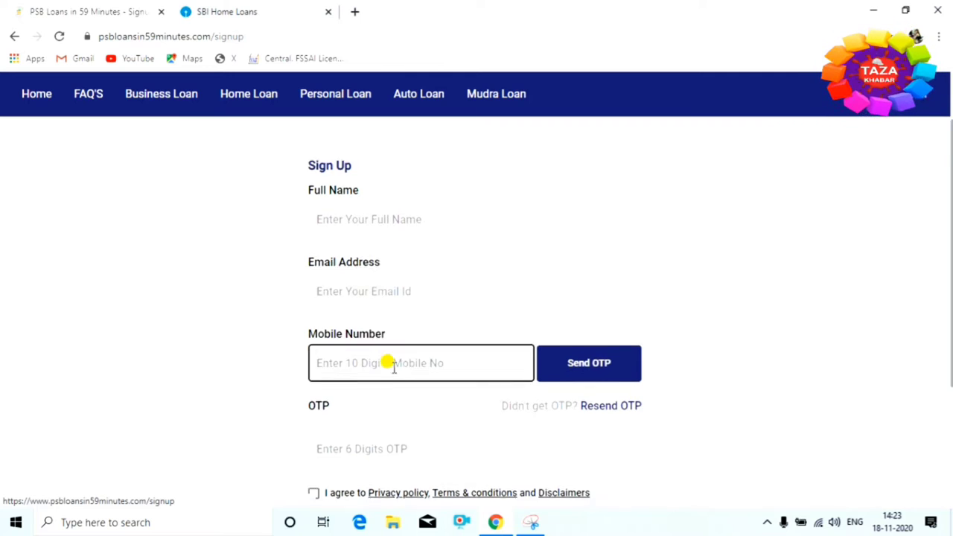
{"action": "left_click", "coordinate": [585, 303]}
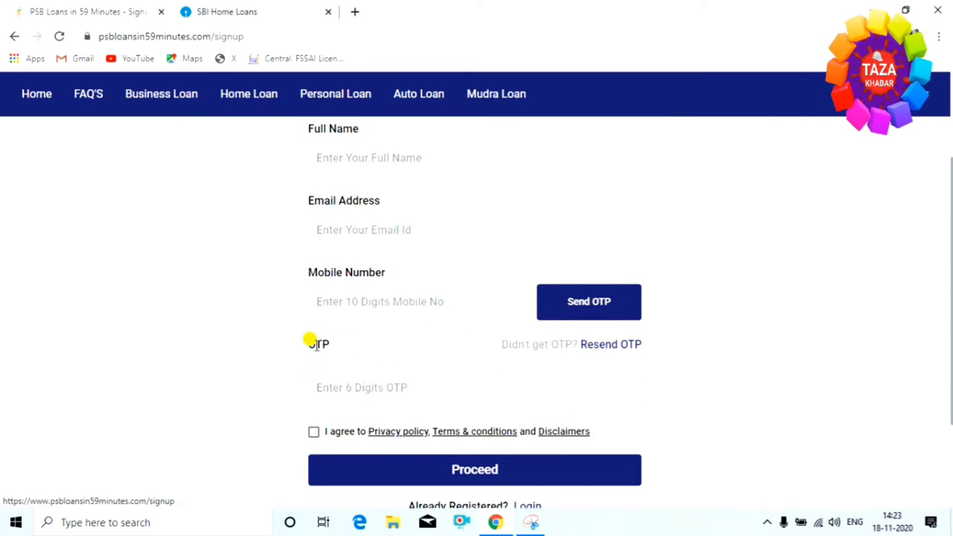
- Accept the privacy policy and terms and request a one-time password to the mobile
{"action": "left_click", "coordinate": [365, 386]}
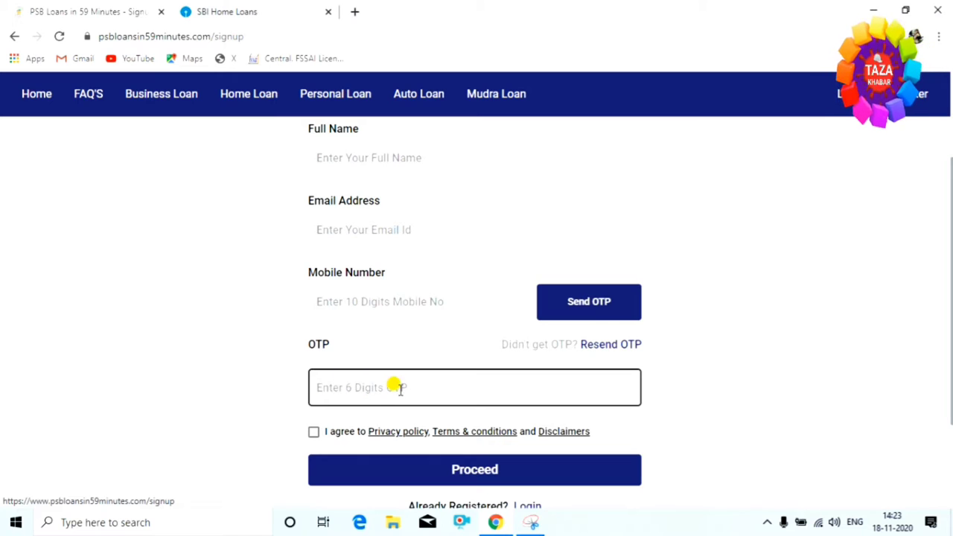
{"action": "scroll", "coordinate": [368, 383], "scroll_direction": "down", "scroll_amount": 1}
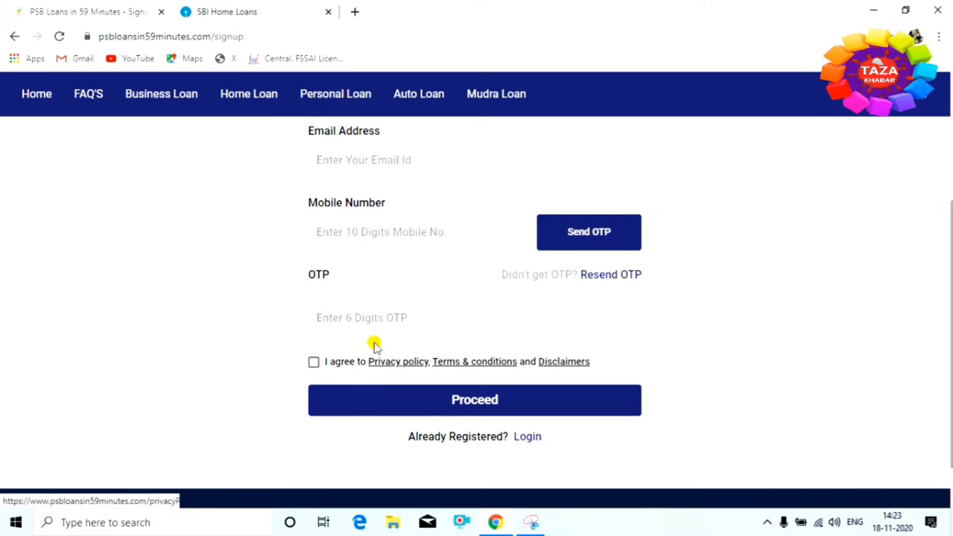
{"action": "left_click", "coordinate": [313, 362]}
{"action": "scroll", "coordinate": [477, 369], "scroll_direction": "down", "scroll_amount": 1}
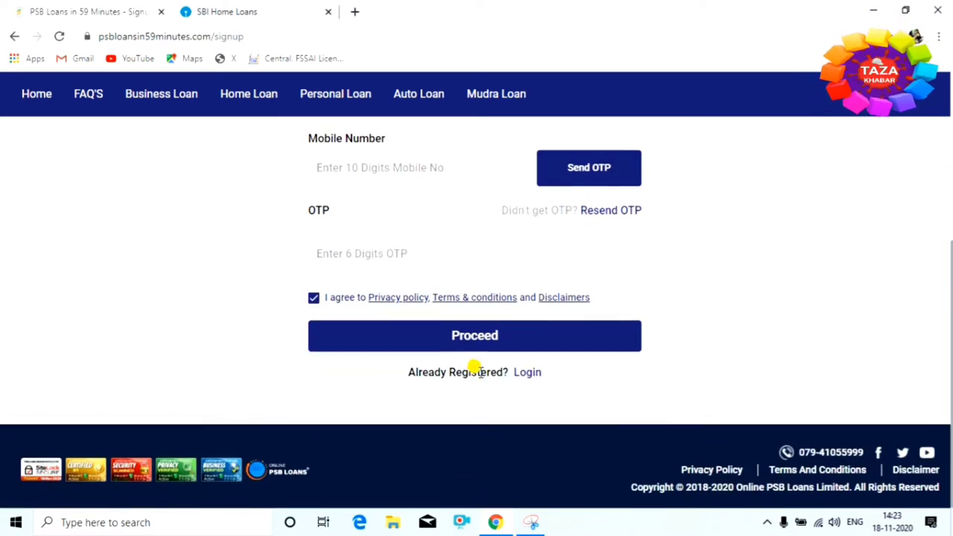
{"action": "left_click", "coordinate": [483, 341]}
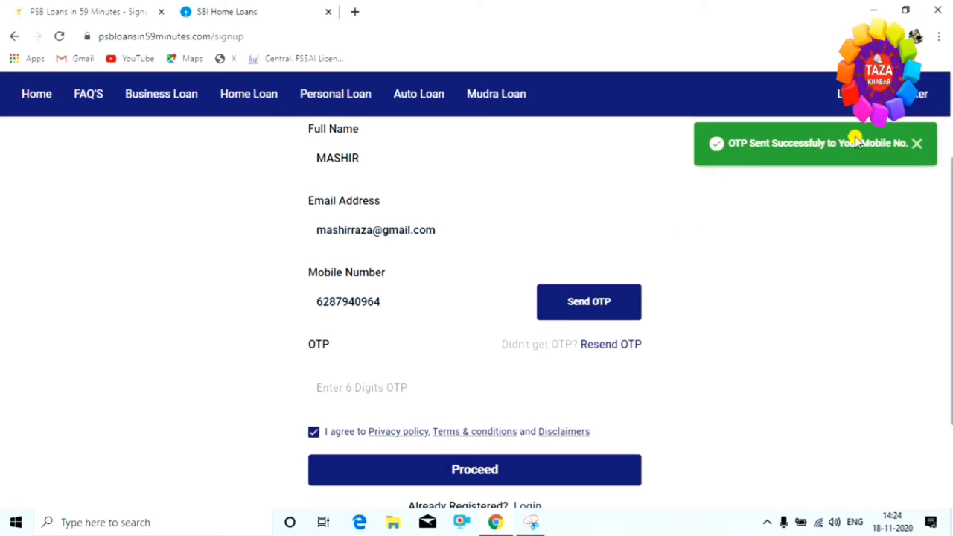
- Enter the received one-time password and submit the sign-up details
{"action": "left_click", "coordinate": [330, 398]}
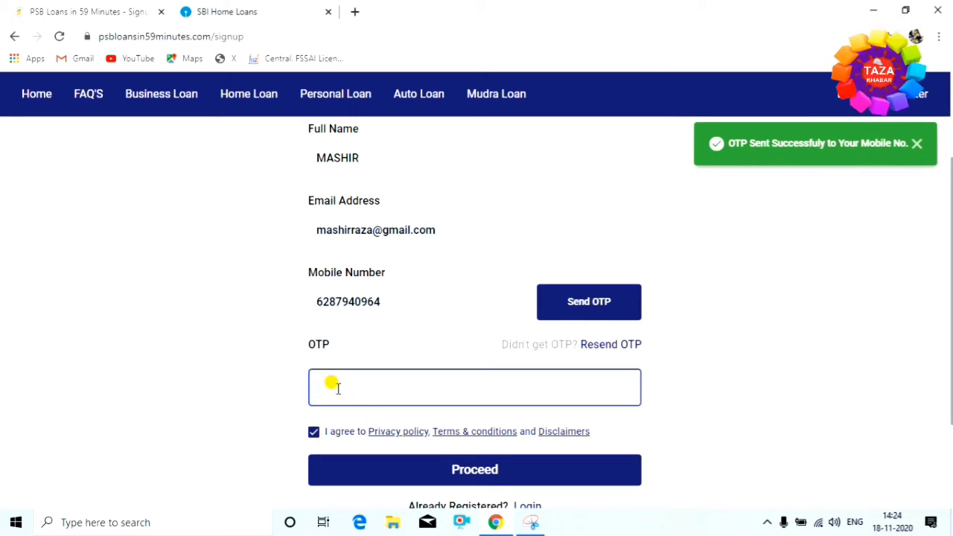
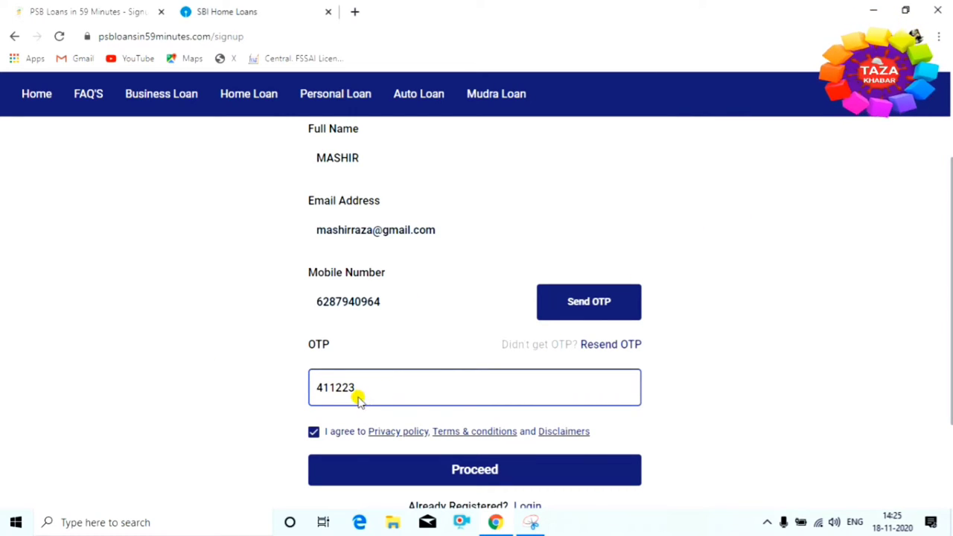
{"action": "left_click", "coordinate": [404, 229]}
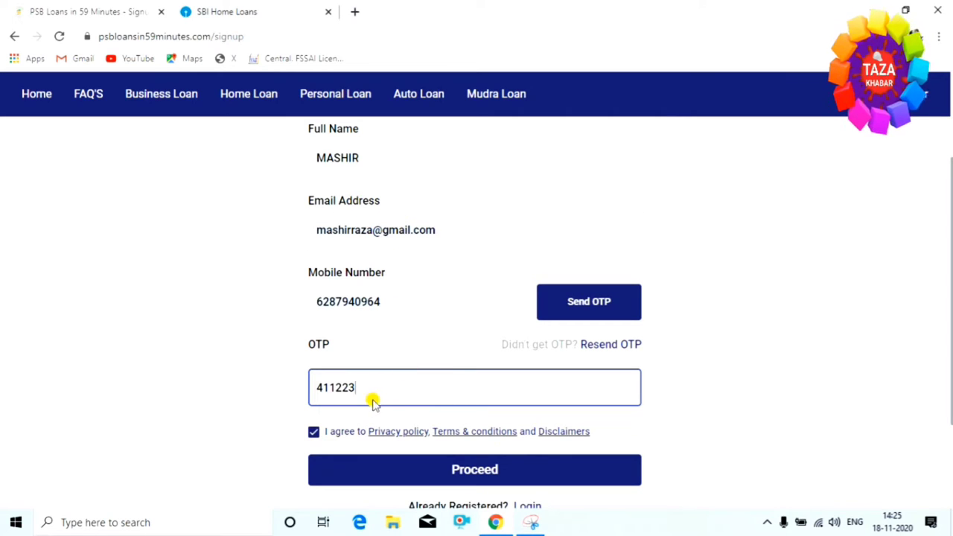
{"action": "left_click", "coordinate": [469, 470]}
{"action": "scroll", "coordinate": [362, 404], "scroll_direction": "down", "scroll_amount": 1}
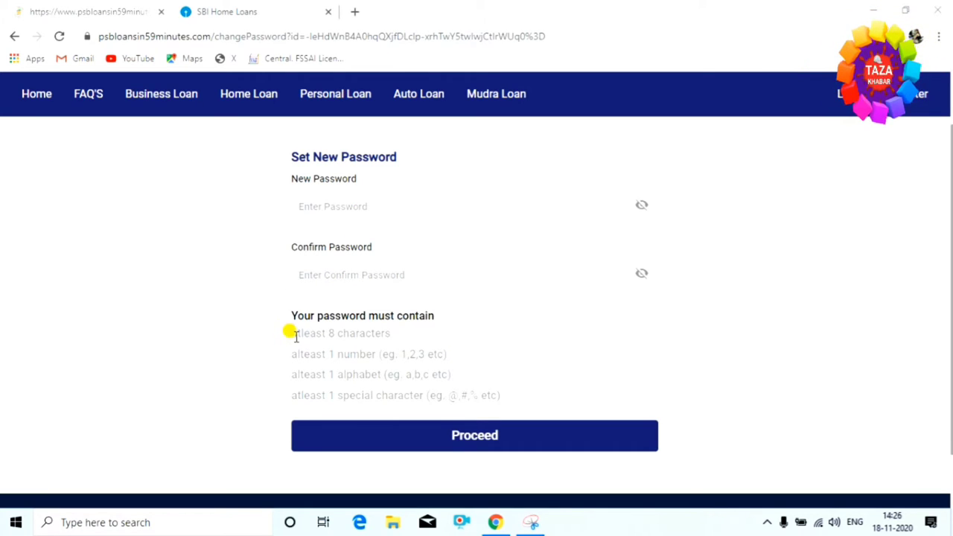
- Enter and confirm a new account password meeting all four rules, then submit it
{"action": "left_click_drag", "start_coordinate": [295, 335], "coordinate": [406, 342]}
{"action": "left_click", "coordinate": [453, 332]}
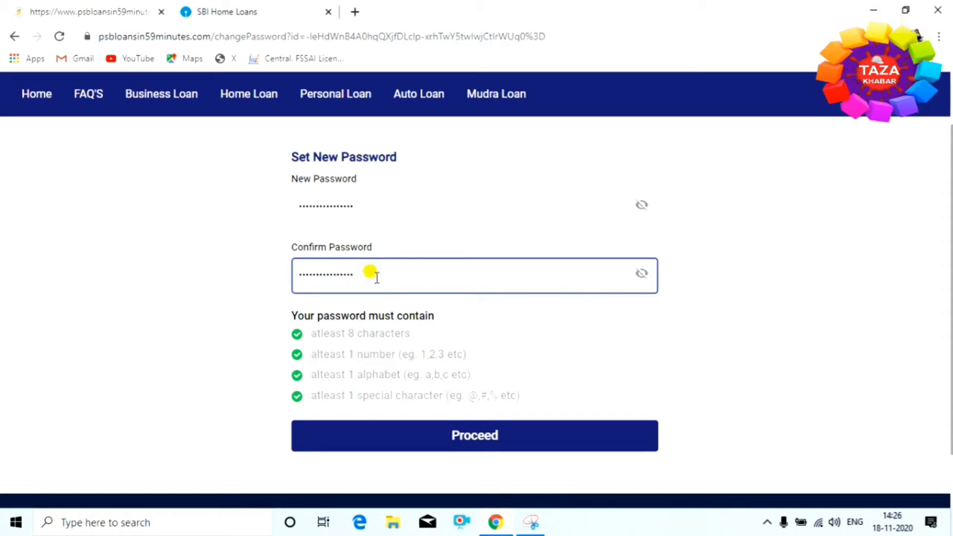
{"action": "left_click", "coordinate": [472, 442]}
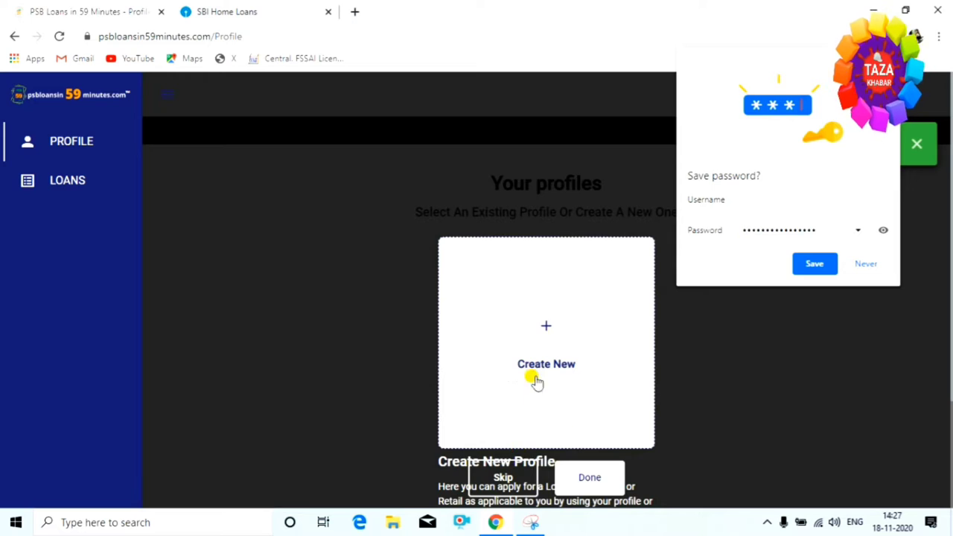
- Decline the browser's password save, skip the tour, and choose the Business profile type
{"action": "left_click", "coordinate": [866, 265]}
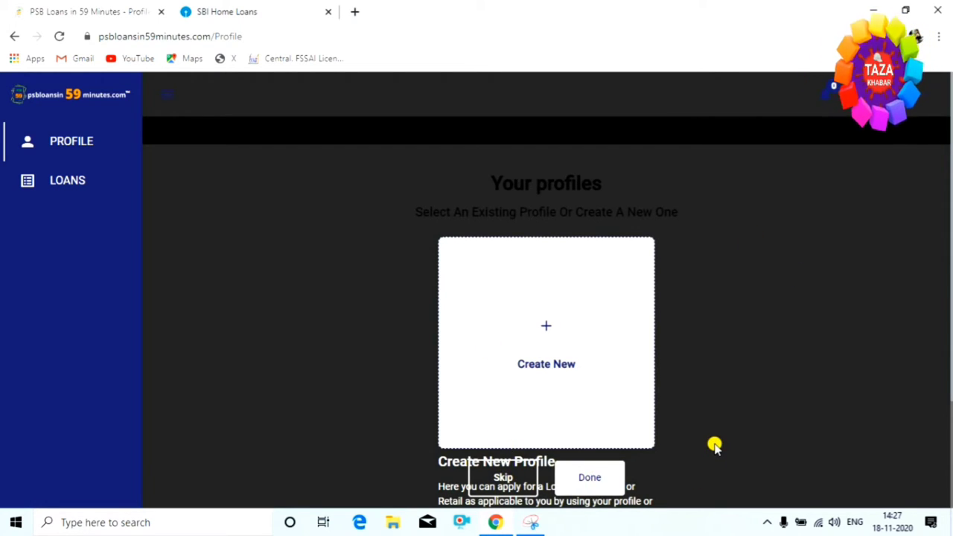
{"action": "left_click", "coordinate": [604, 425]}
{"action": "scroll", "coordinate": [399, 311], "scroll_direction": "down", "scroll_amount": 3}
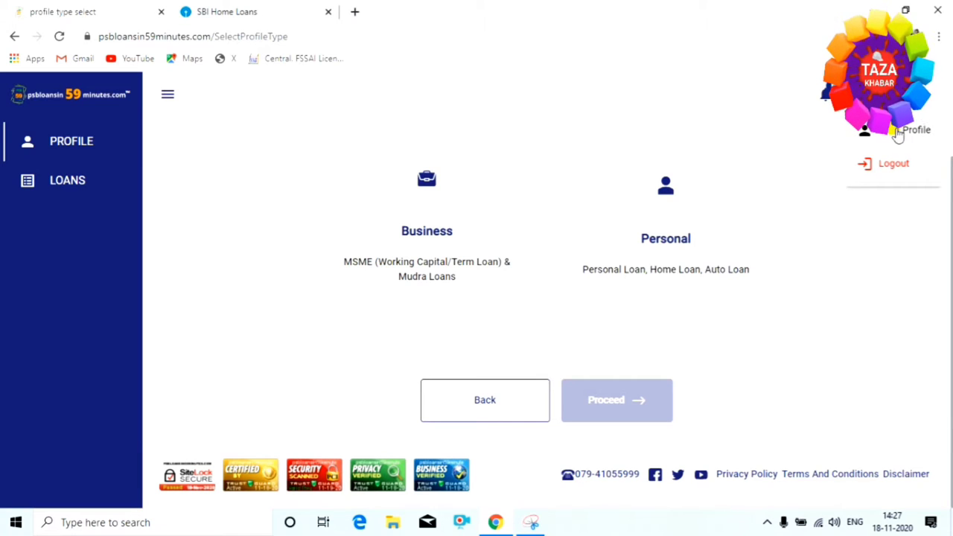
{"action": "left_click", "coordinate": [803, 149]}
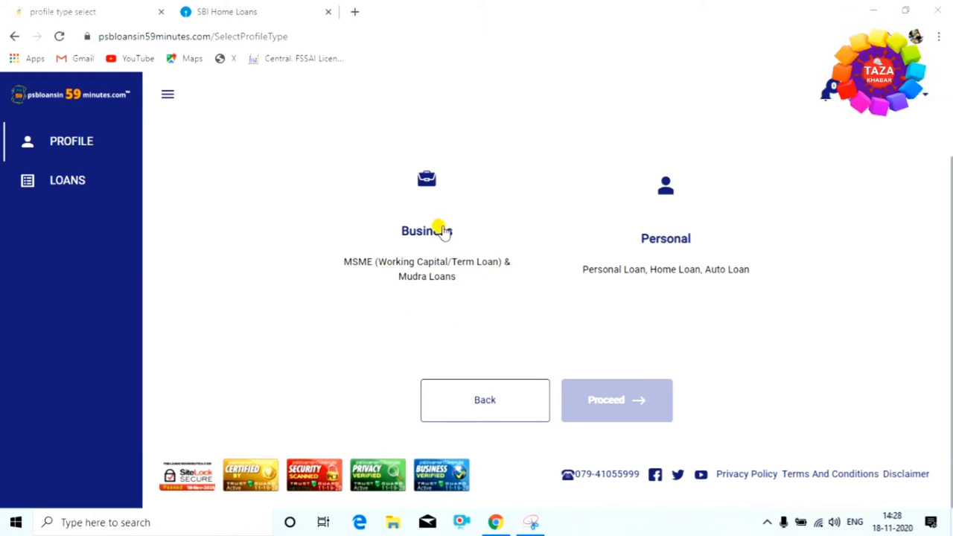
{"action": "left_click", "coordinate": [423, 183]}
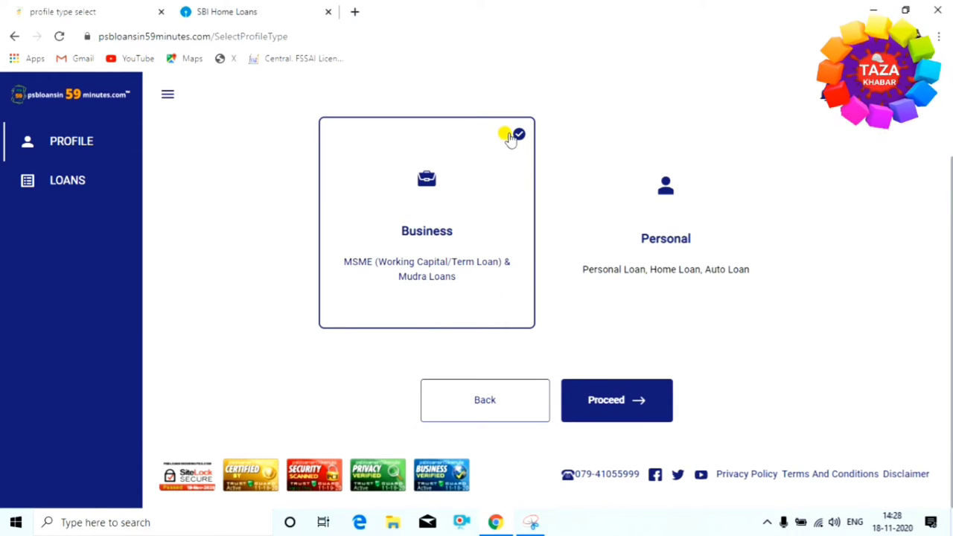
{"action": "left_click", "coordinate": [616, 406]}
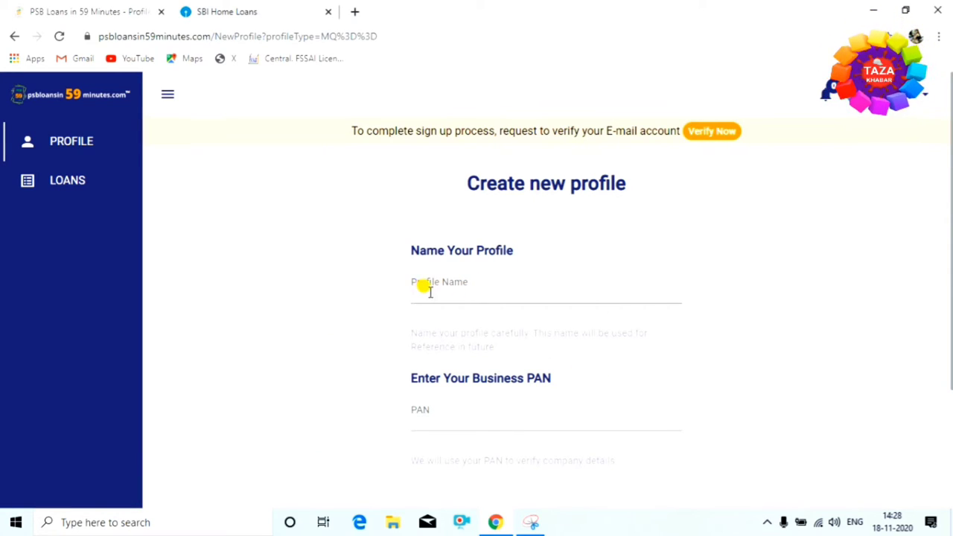
- Give 'sales below the GST limit' as the reason for having no GSTIN
{"action": "scroll", "coordinate": [477, 289], "scroll_direction": "down", "scroll_amount": 3}
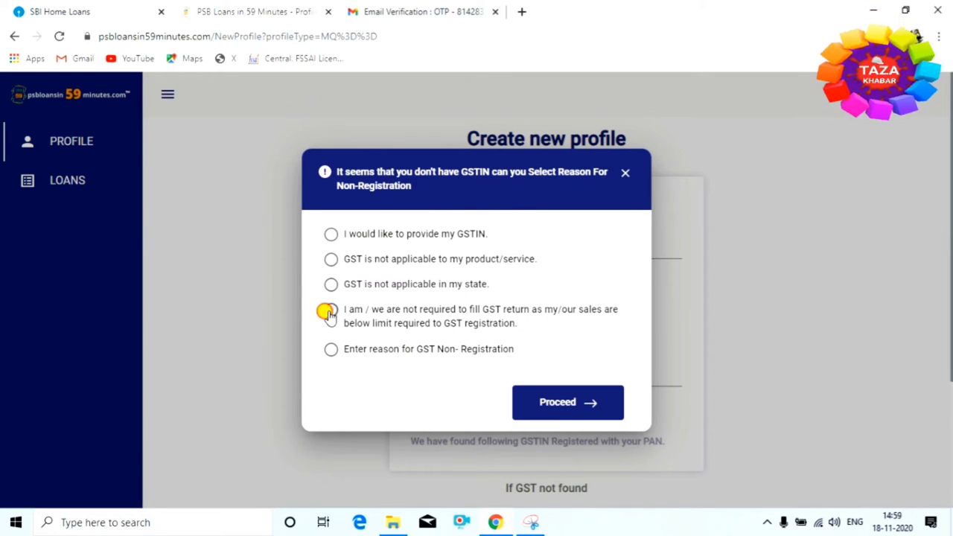
{"action": "left_click", "coordinate": [599, 399]}
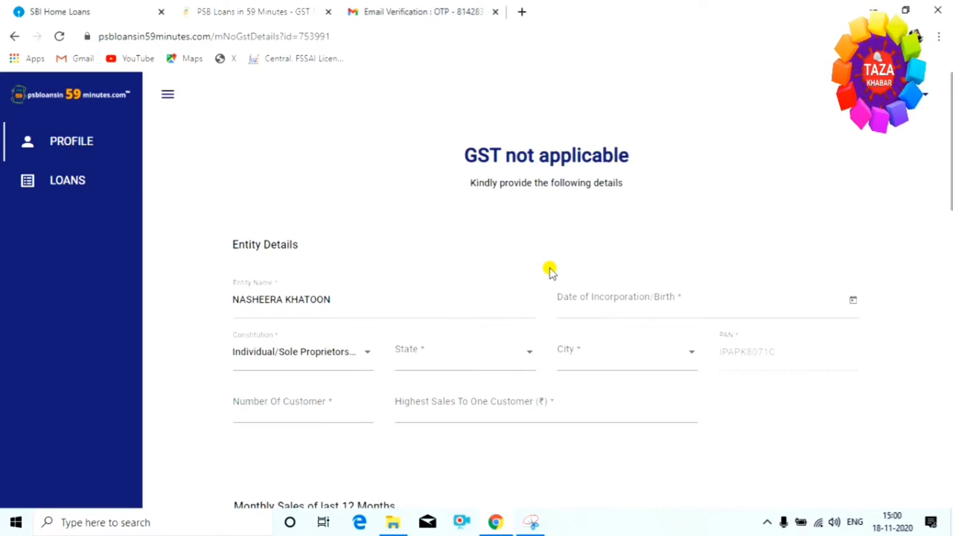
- Review the GST-not-applicable monthly sales form and return to the Complete your profile page
{"action": "scroll", "coordinate": [611, 376], "scroll_direction": "down", "scroll_amount": 5}
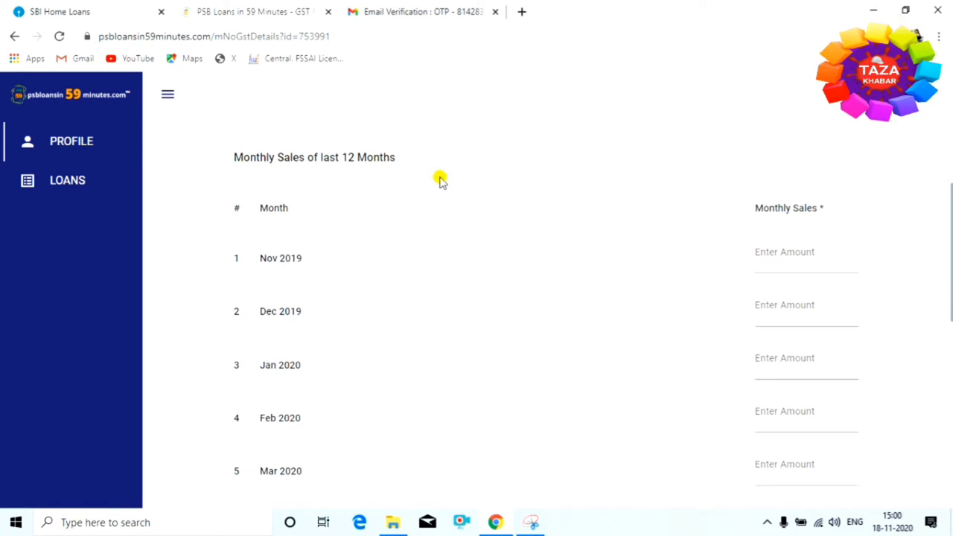
{"action": "scroll", "coordinate": [644, 372], "scroll_direction": "down", "scroll_amount": 4}
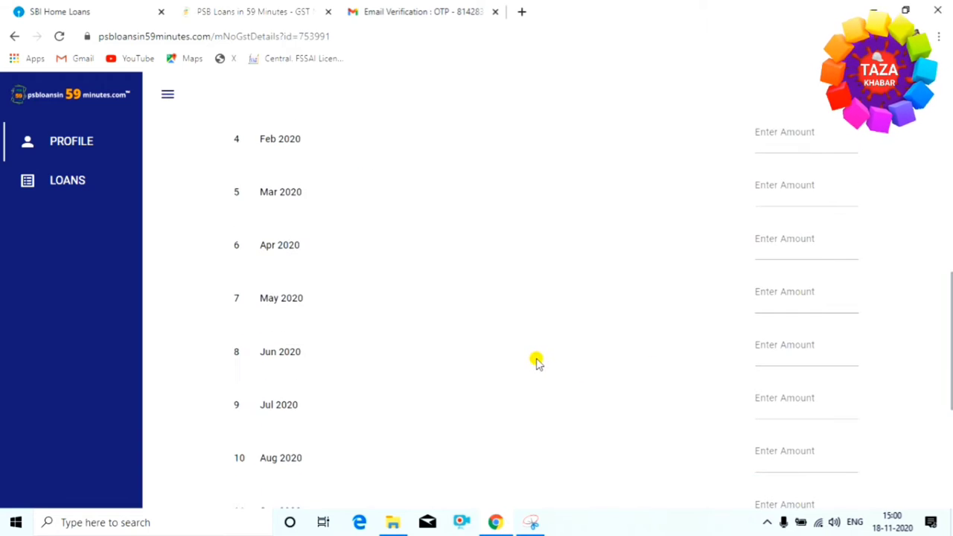
{"action": "scroll", "coordinate": [536, 365], "scroll_direction": "up", "scroll_amount": 9}
{"action": "scroll", "coordinate": [677, 402], "scroll_direction": "down", "scroll_amount": 3}
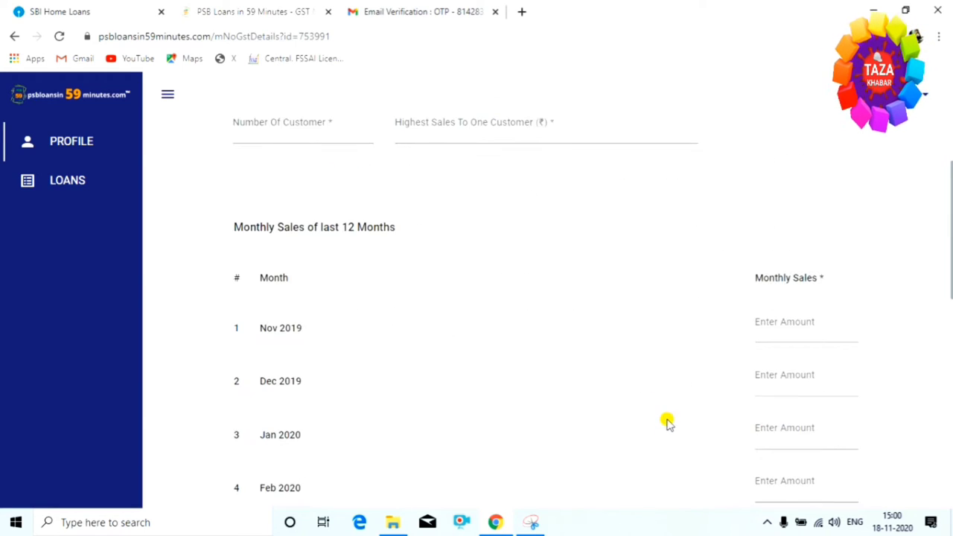
{"action": "scroll", "coordinate": [715, 424], "scroll_direction": "down", "scroll_amount": 6}
{"action": "scroll", "coordinate": [655, 402], "scroll_direction": "up", "scroll_amount": 10}
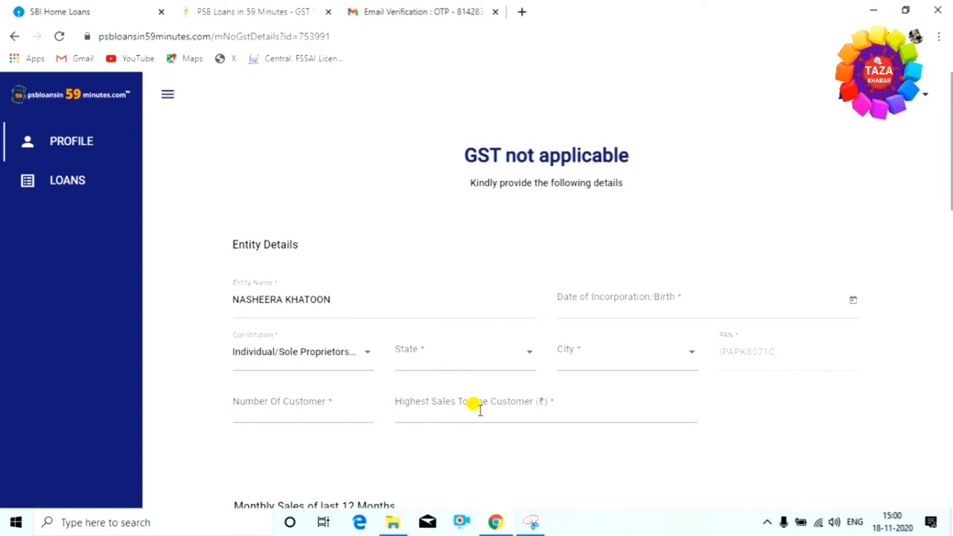
{"action": "scroll", "coordinate": [466, 414], "scroll_direction": "down", "scroll_amount": 4}
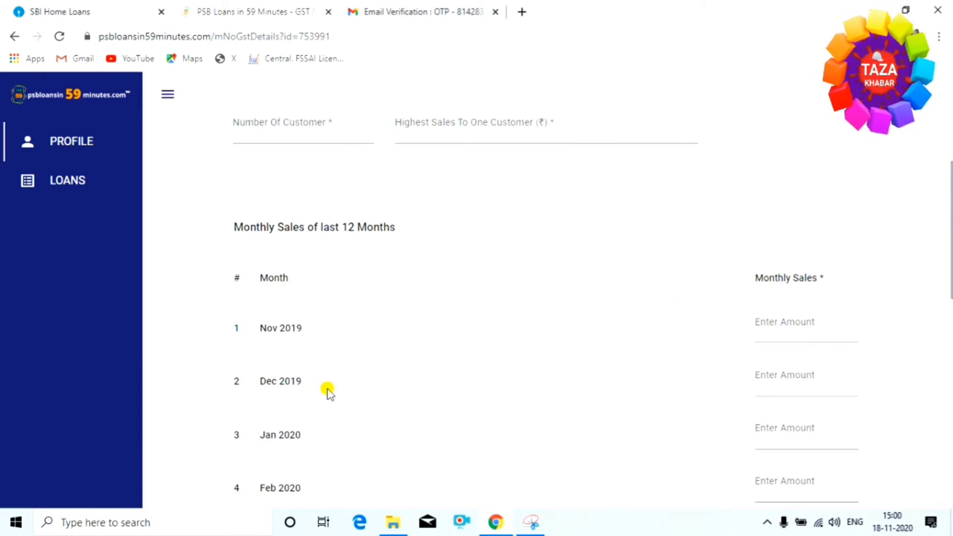
{"action": "scroll", "coordinate": [313, 379], "scroll_direction": "down", "scroll_amount": 2}
{"action": "scroll", "coordinate": [417, 394], "scroll_direction": "down", "scroll_amount": 3}
{"action": "scroll", "coordinate": [484, 399], "scroll_direction": "down", "scroll_amount": 4}
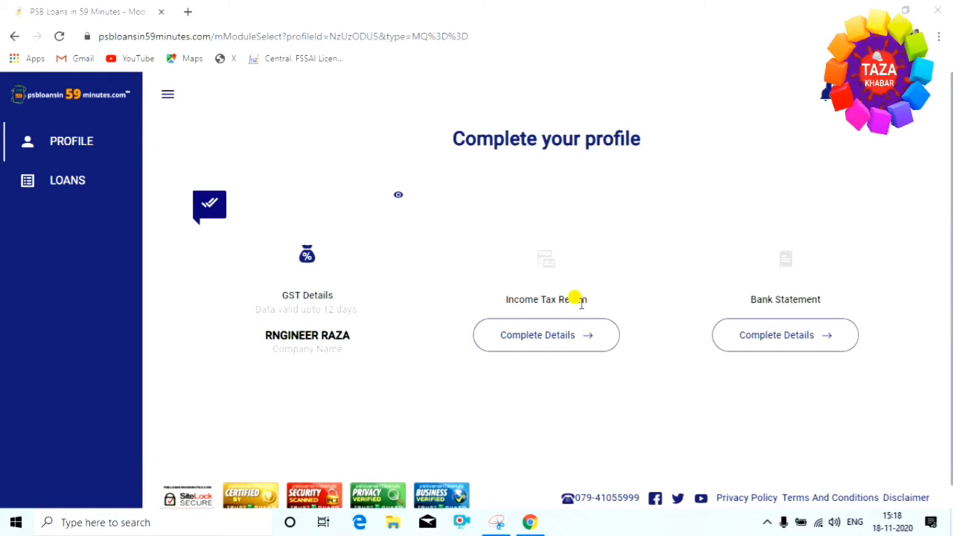
- Open the Income Tax Return details to show Upload ITR slots for FY 2018-19, 2017-18 and 2016-17
{"action": "left_click", "coordinate": [544, 339]}
{"action": "scroll", "coordinate": [424, 306], "scroll_direction": "down", "scroll_amount": 3}
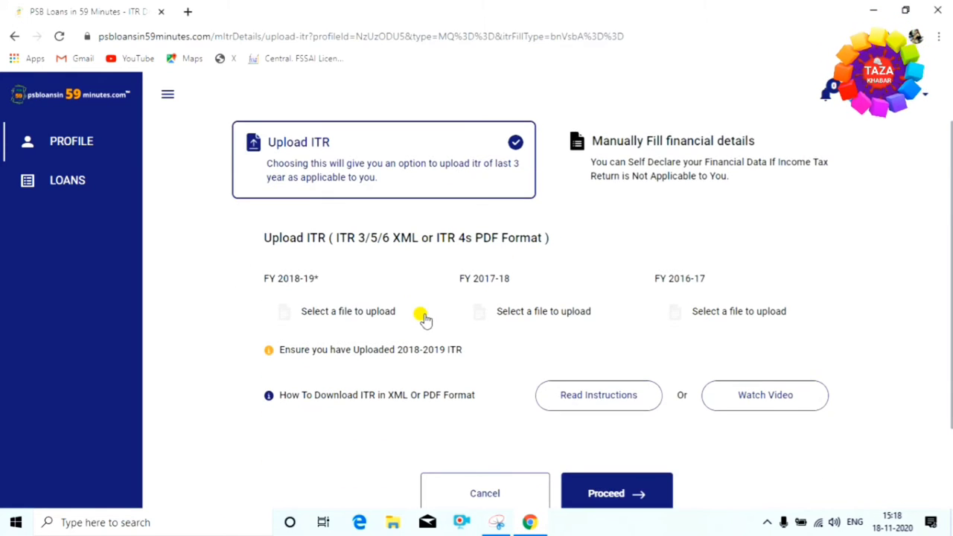
{"action": "scroll", "coordinate": [420, 316], "scroll_direction": "up", "scroll_amount": 1}
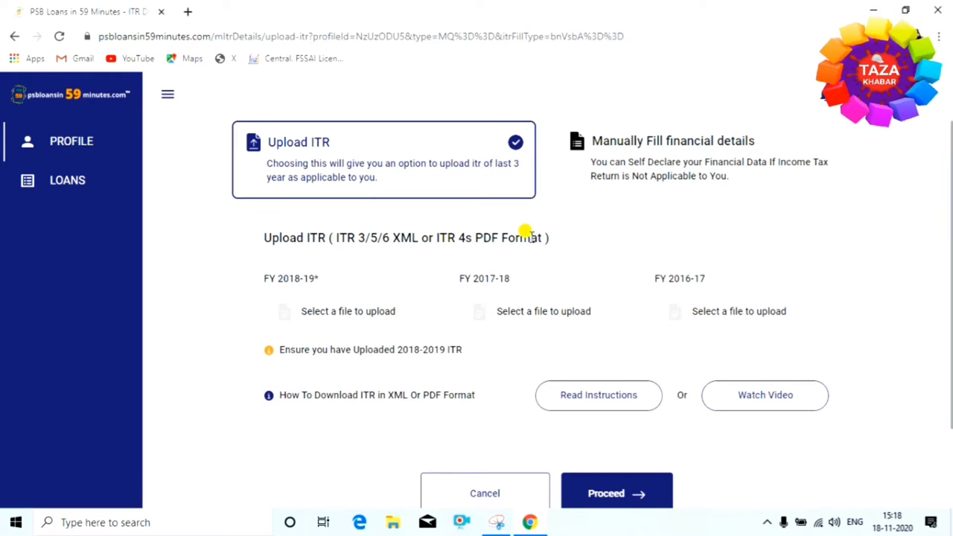
{"action": "scroll", "coordinate": [379, 253], "scroll_direction": "down", "scroll_amount": 1}
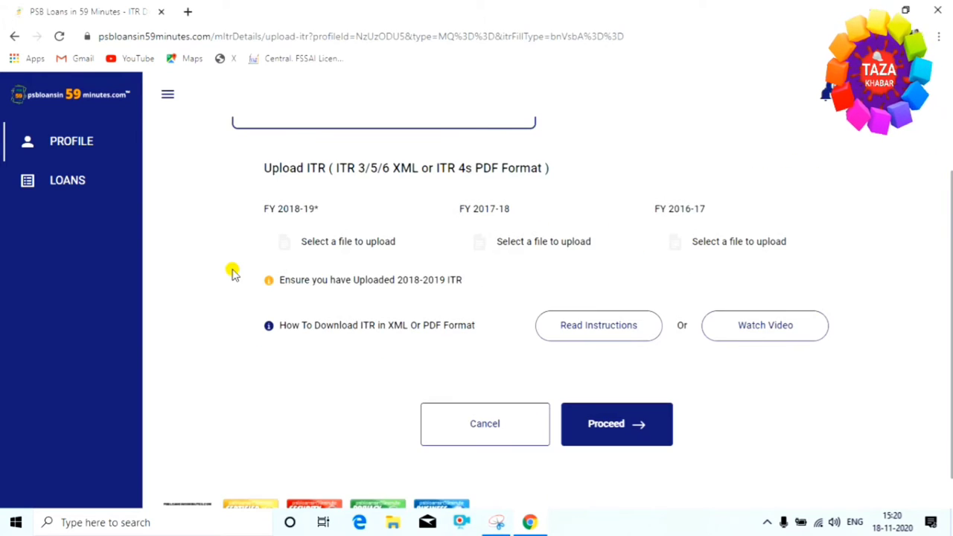
{"action": "scroll", "coordinate": [232, 273], "scroll_direction": "up", "scroll_amount": 2}
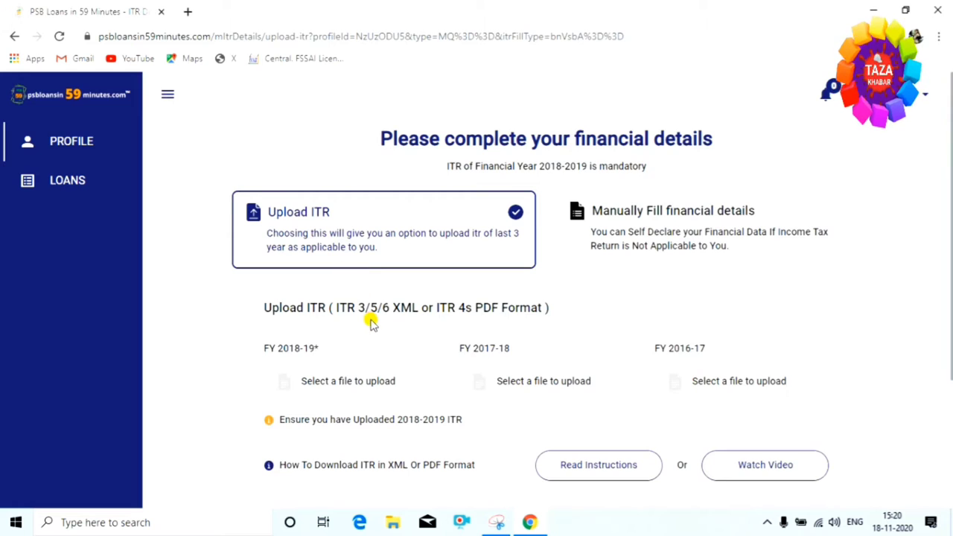
{"action": "scroll", "coordinate": [365, 320], "scroll_direction": "down", "scroll_amount": 1}
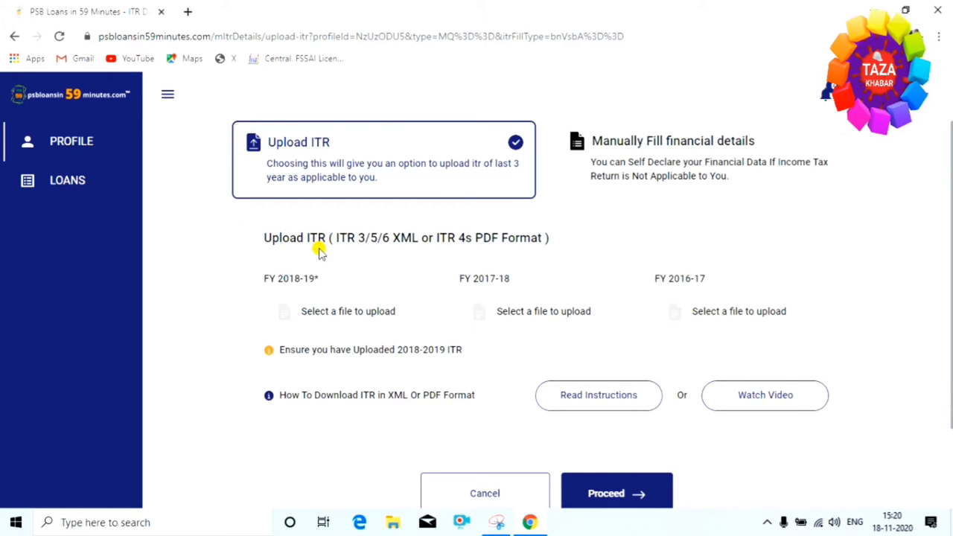
{"action": "scroll", "coordinate": [319, 251], "scroll_direction": "down", "scroll_amount": 1}
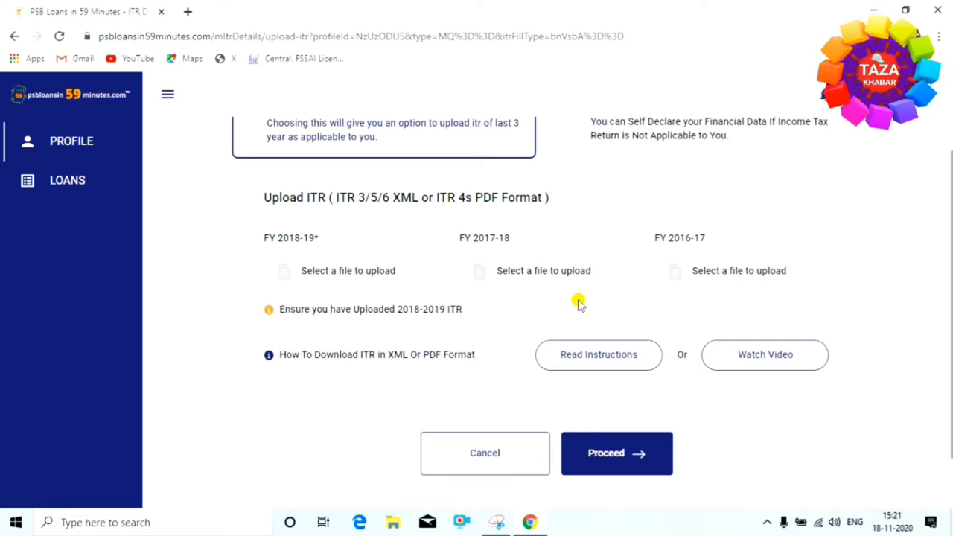
{"action": "left_click", "coordinate": [373, 274]}
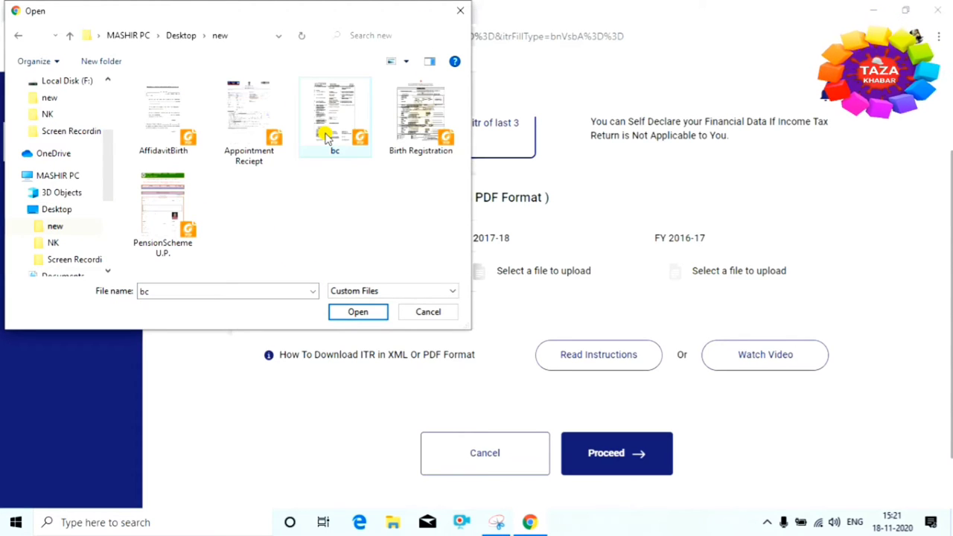
{"action": "left_click", "coordinate": [351, 312]}
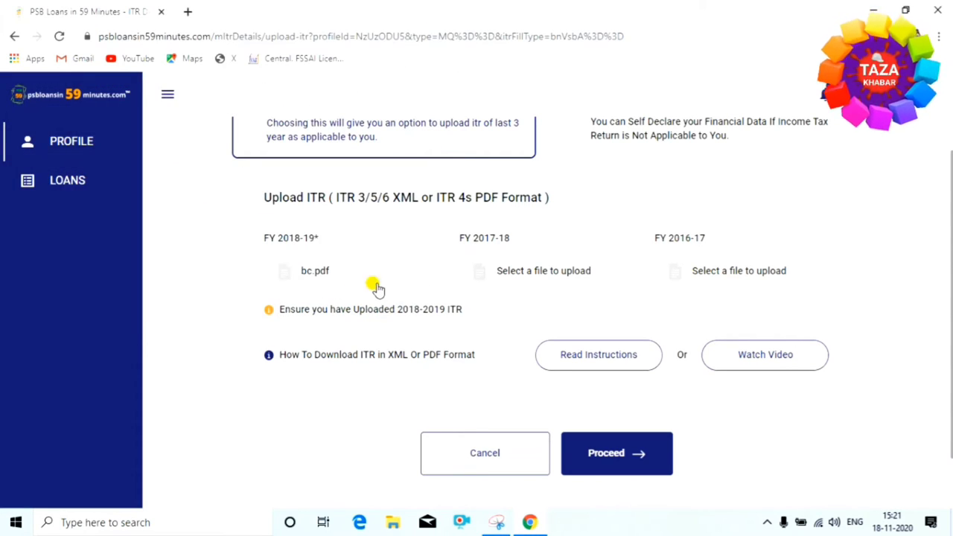
{"action": "left_click", "coordinate": [497, 271]}
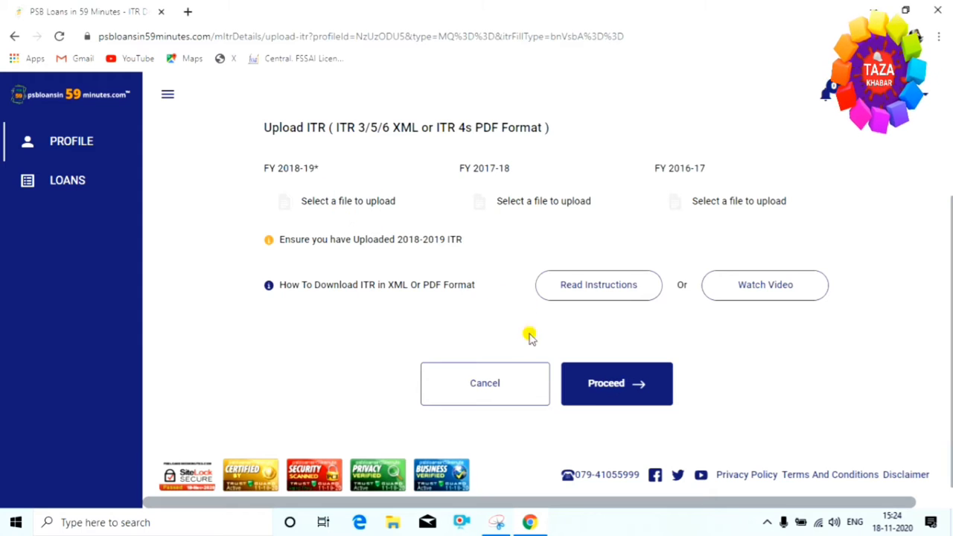
{"action": "scroll", "coordinate": [591, 279], "scroll_direction": "up", "scroll_amount": 2}
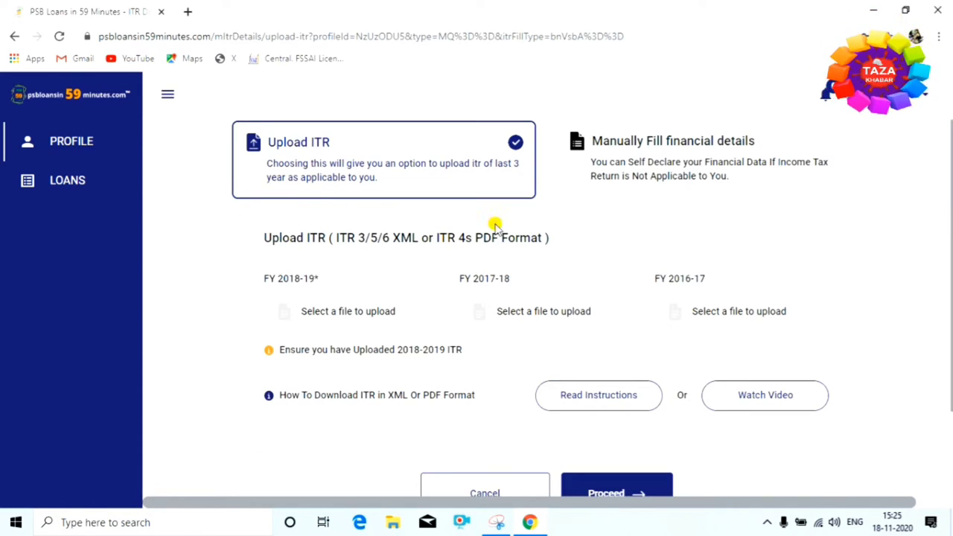
- Switch to manually filling financial details and go through the address and Financial Details amounts
{"action": "left_click", "coordinate": [810, 151]}
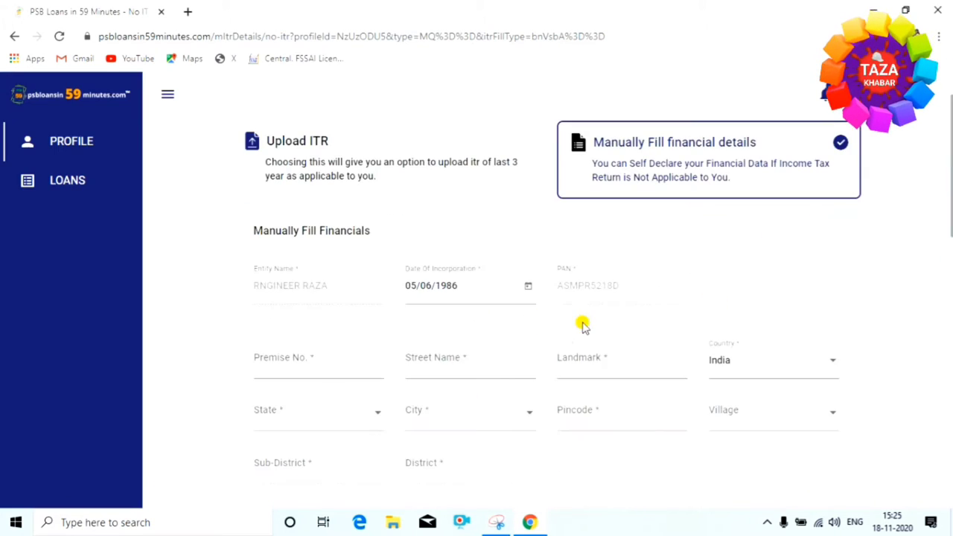
{"action": "scroll", "coordinate": [479, 319], "scroll_direction": "down", "scroll_amount": 8}
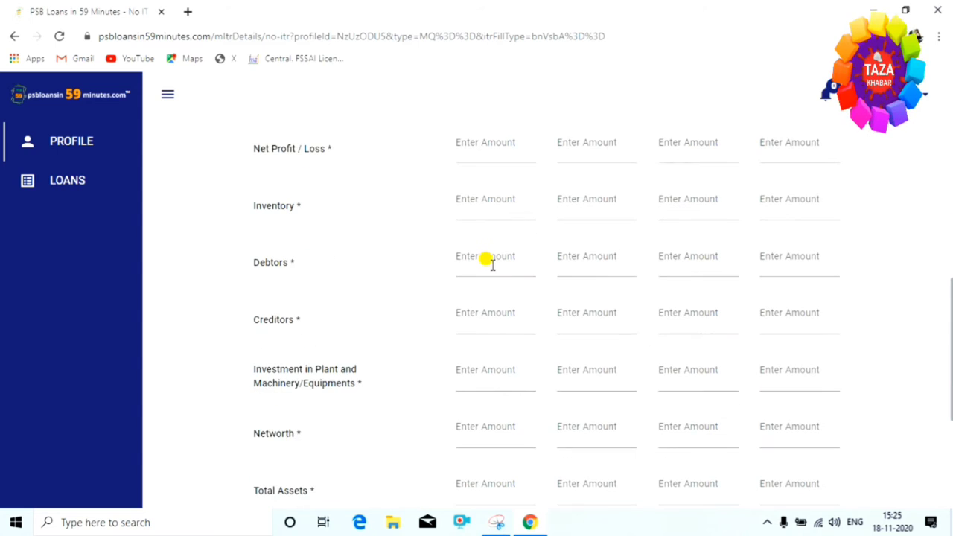
{"action": "scroll", "coordinate": [662, 322], "scroll_direction": "up", "scroll_amount": 10}
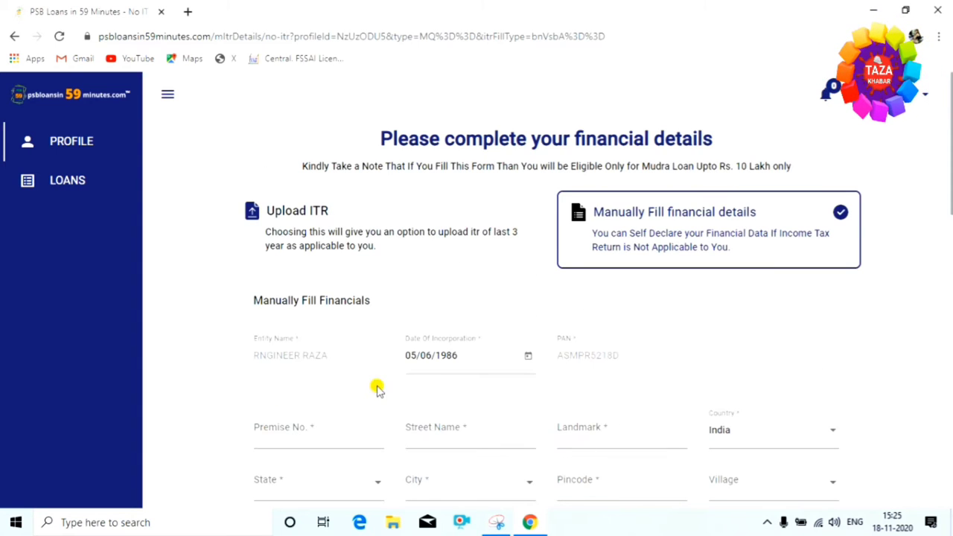
{"action": "scroll", "coordinate": [463, 346], "scroll_direction": "down", "scroll_amount": 1}
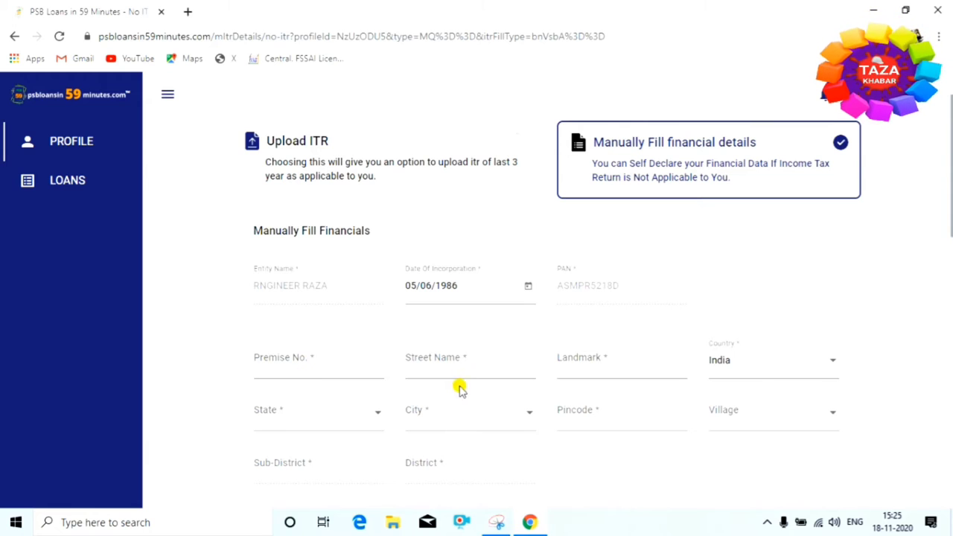
{"action": "scroll", "coordinate": [714, 375], "scroll_direction": "down", "scroll_amount": 1}
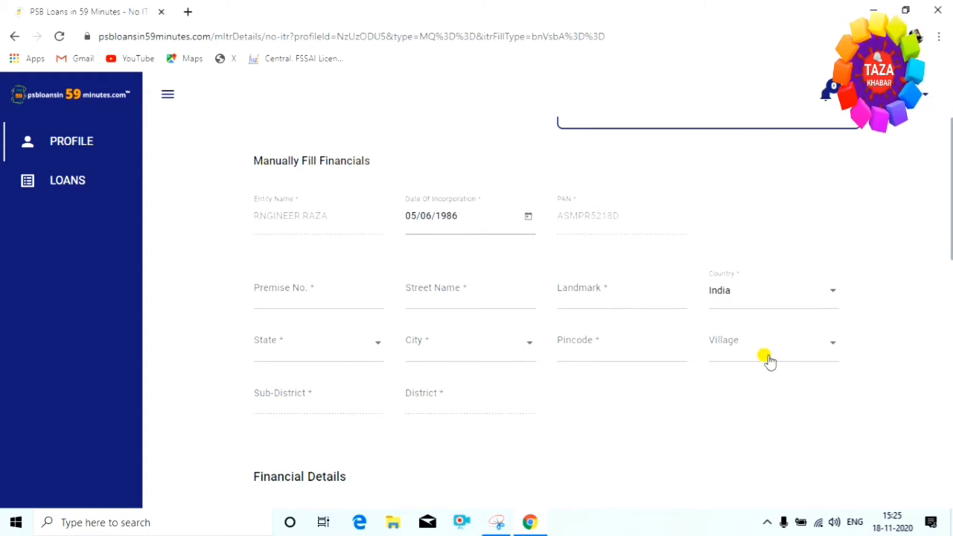
{"action": "scroll", "coordinate": [443, 402], "scroll_direction": "down", "scroll_amount": 2}
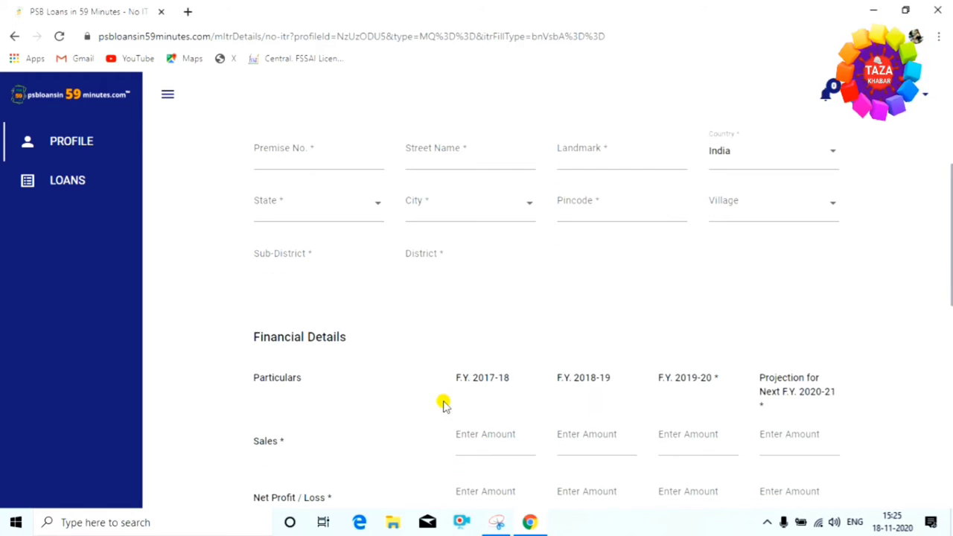
{"action": "scroll", "coordinate": [791, 356], "scroll_direction": "down", "scroll_amount": 2}
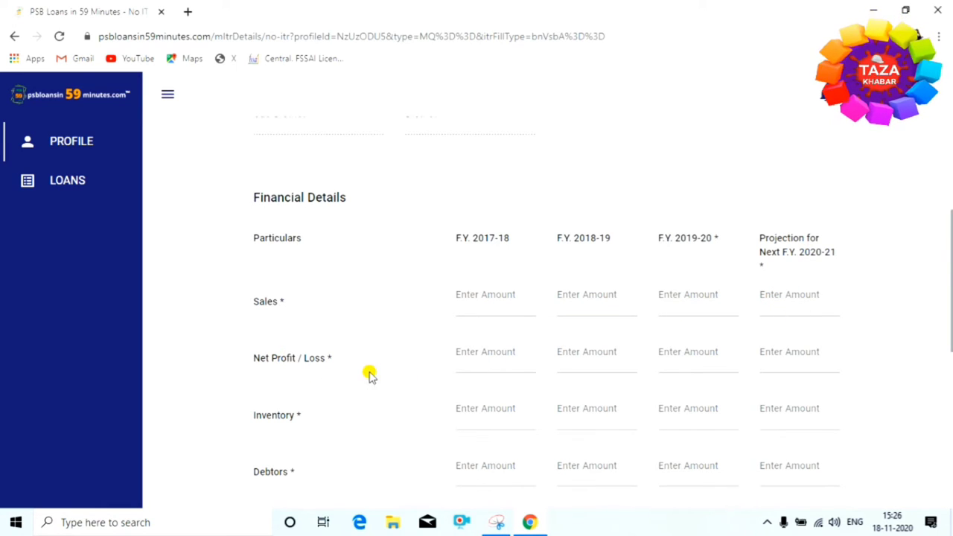
{"action": "scroll", "coordinate": [370, 375], "scroll_direction": "down", "scroll_amount": 1}
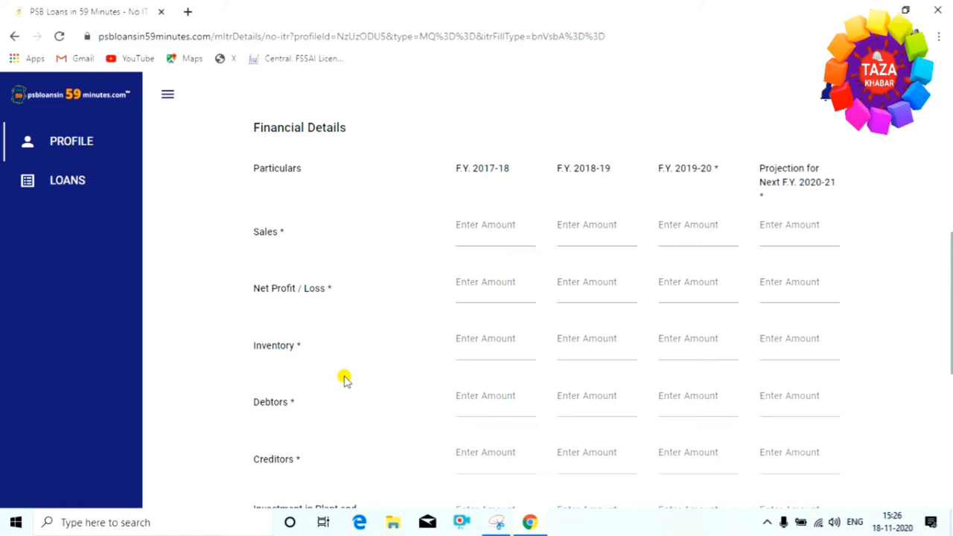
{"action": "scroll", "coordinate": [343, 379], "scroll_direction": "down", "scroll_amount": 1}
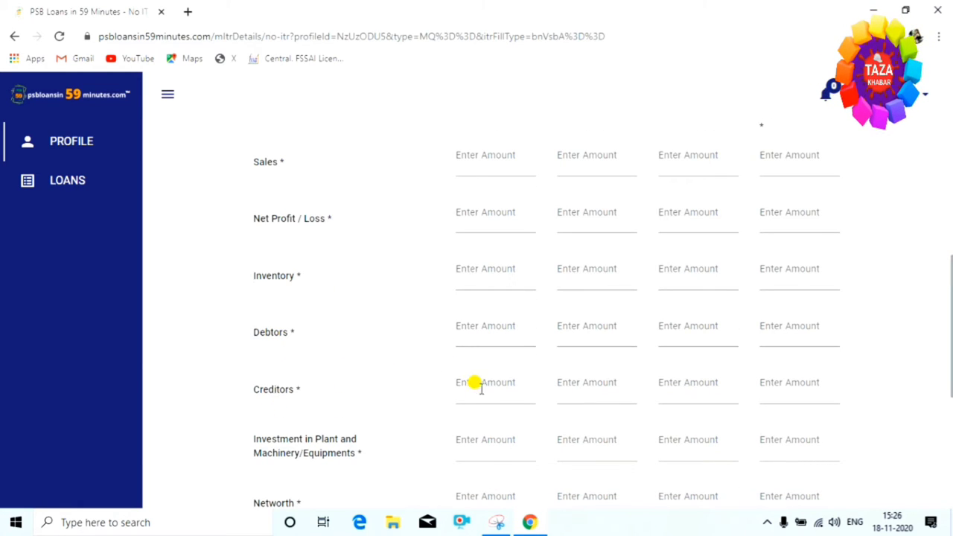
{"action": "scroll", "coordinate": [447, 380], "scroll_direction": "down", "scroll_amount": 2}
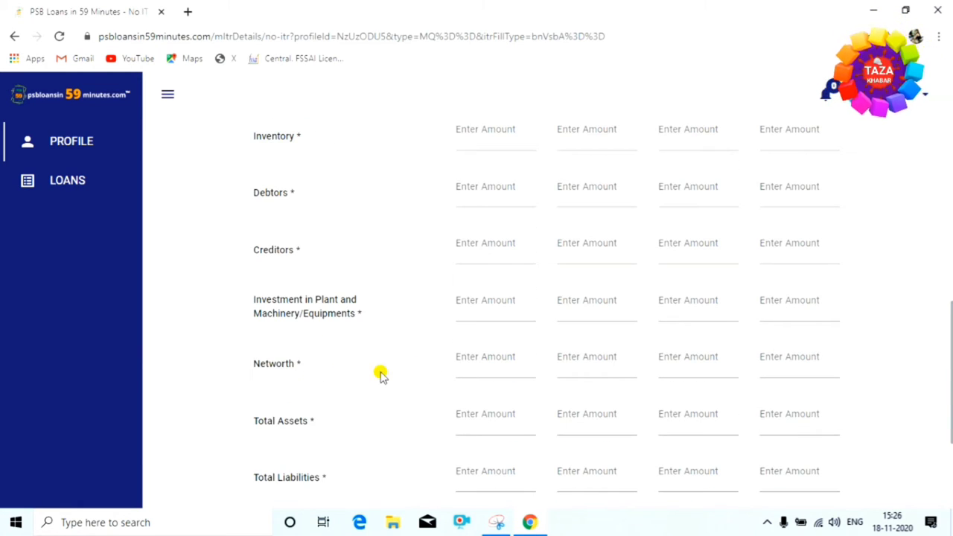
{"action": "scroll", "coordinate": [413, 414], "scroll_direction": "down", "scroll_amount": 1}
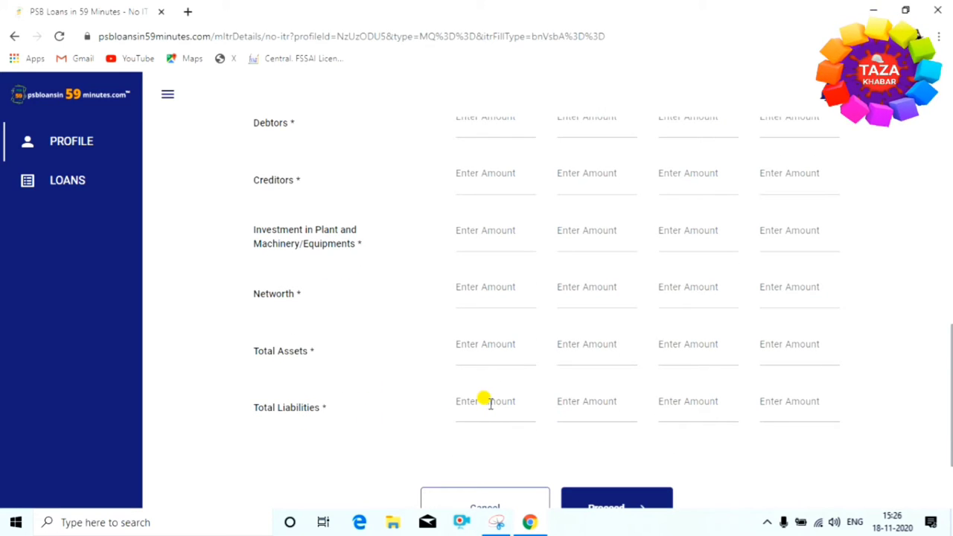
{"action": "scroll", "coordinate": [490, 403], "scroll_direction": "up", "scroll_amount": 5}
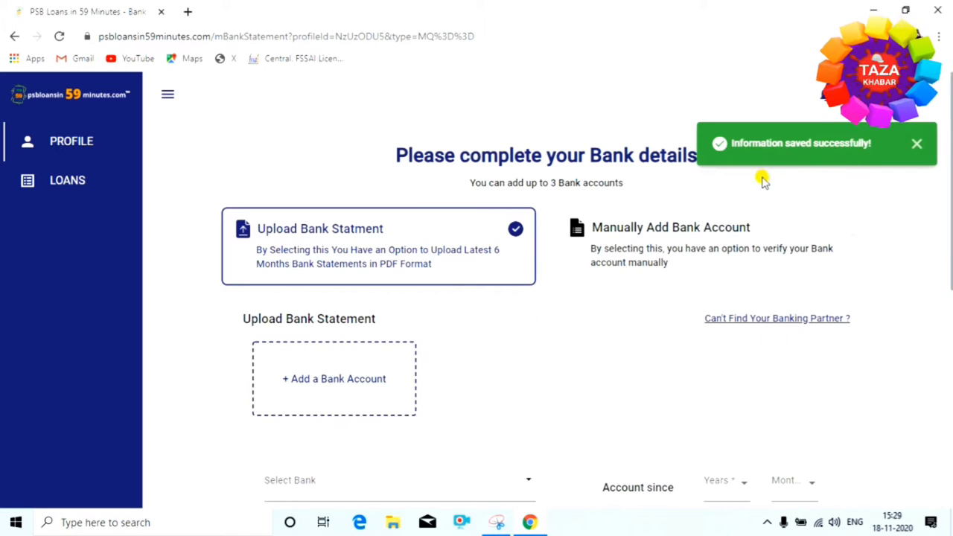
- Select HDFC Bank India from the bank list
{"action": "scroll", "coordinate": [511, 302], "scroll_direction": "down", "scroll_amount": 2}
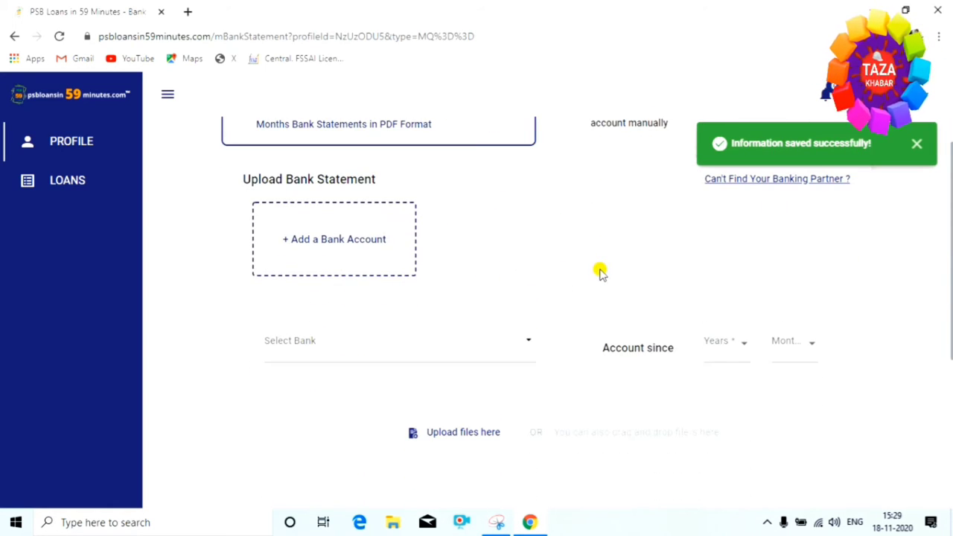
{"action": "scroll", "coordinate": [568, 272], "scroll_direction": "down", "scroll_amount": 1}
{"action": "scroll", "coordinate": [568, 272], "scroll_direction": "up", "scroll_amount": 2}
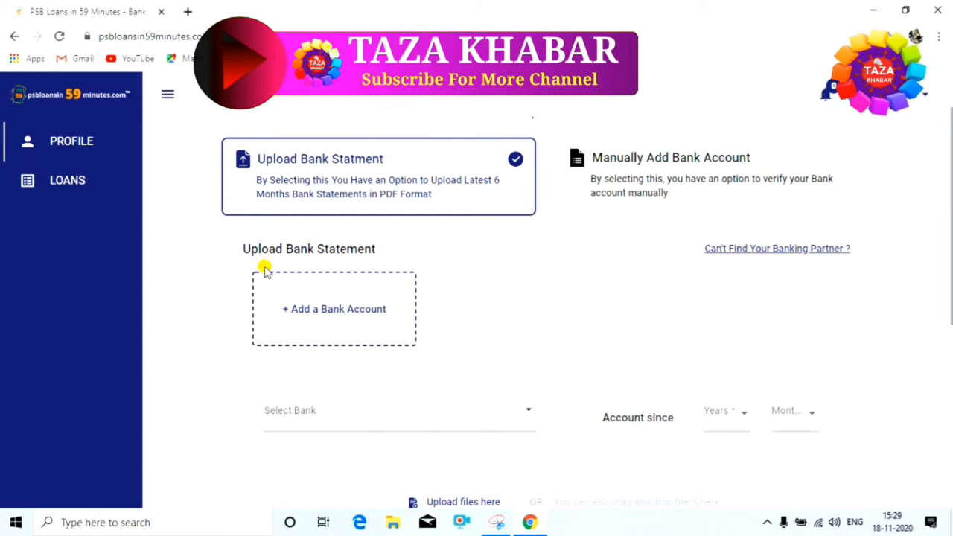
{"action": "scroll", "coordinate": [425, 298], "scroll_direction": "down", "scroll_amount": 1}
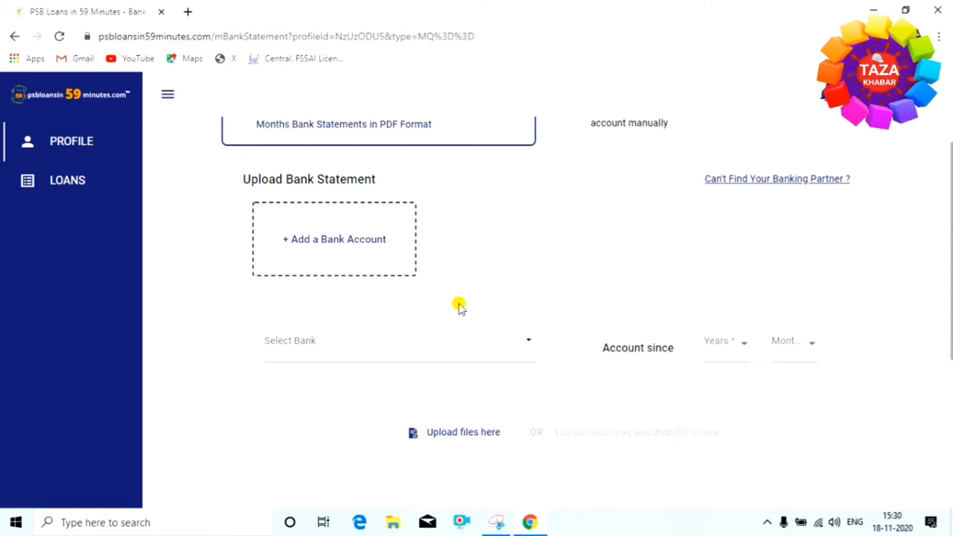
{"action": "left_click", "coordinate": [524, 341]}
{"action": "scroll", "coordinate": [437, 266], "scroll_direction": "down", "scroll_amount": 3}
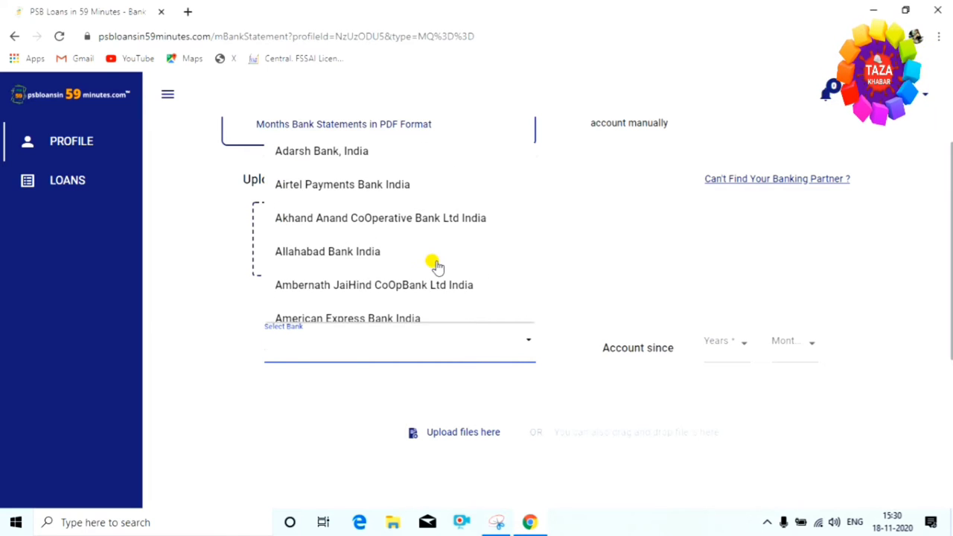
{"action": "scroll", "coordinate": [437, 265], "scroll_direction": "down", "scroll_amount": 2}
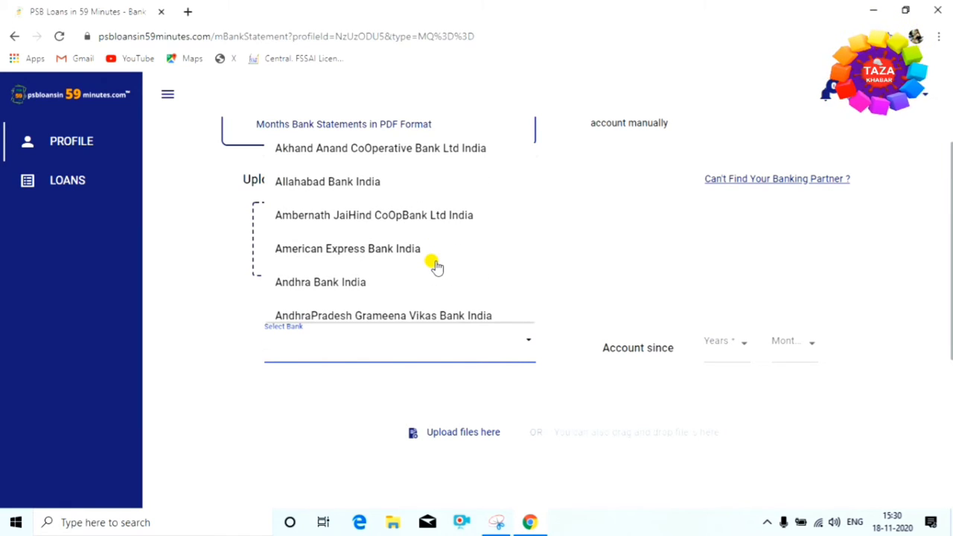
{"action": "scroll", "coordinate": [436, 265], "scroll_direction": "down", "scroll_amount": 10}
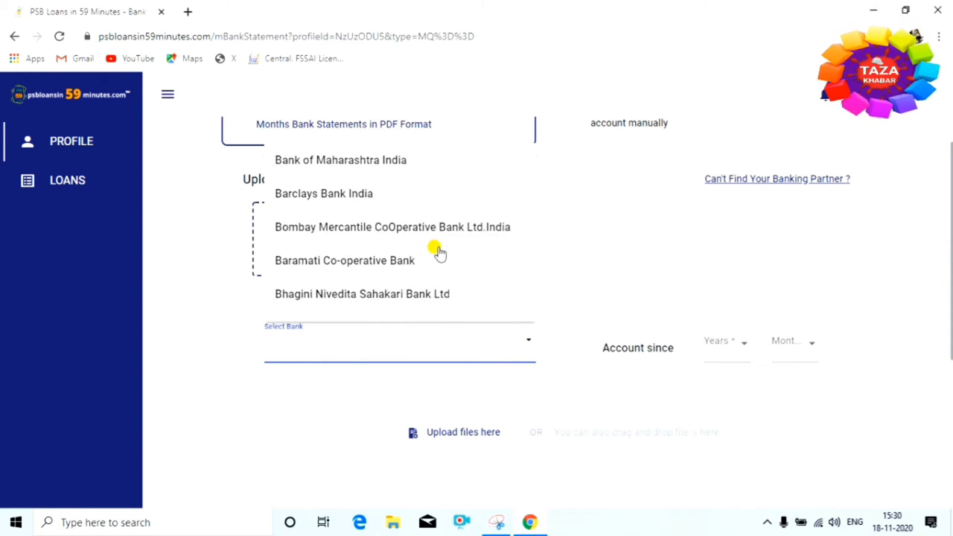
{"action": "scroll", "coordinate": [440, 254], "scroll_direction": "down", "scroll_amount": 2}
{"action": "scroll", "coordinate": [367, 246], "scroll_direction": "down", "scroll_amount": 15}
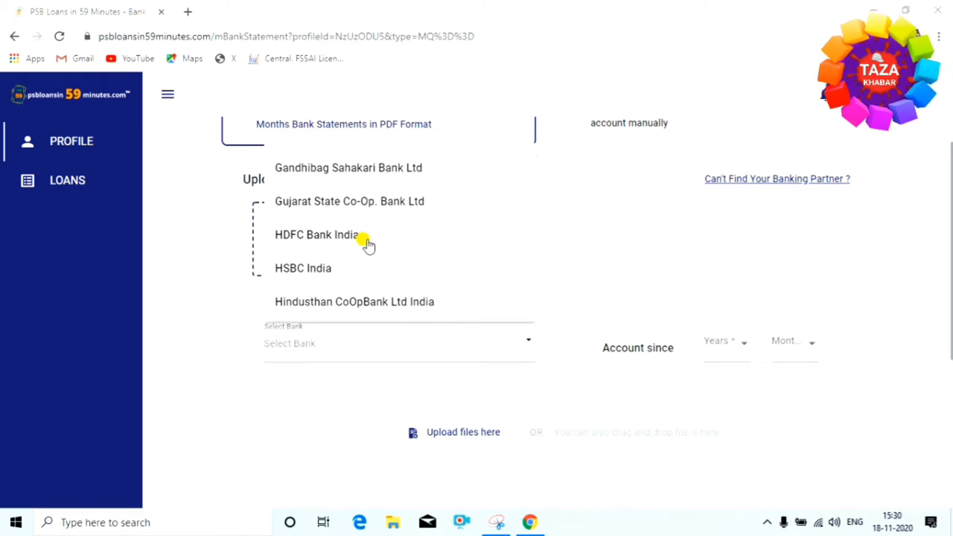
{"action": "left_click", "coordinate": [341, 236]}
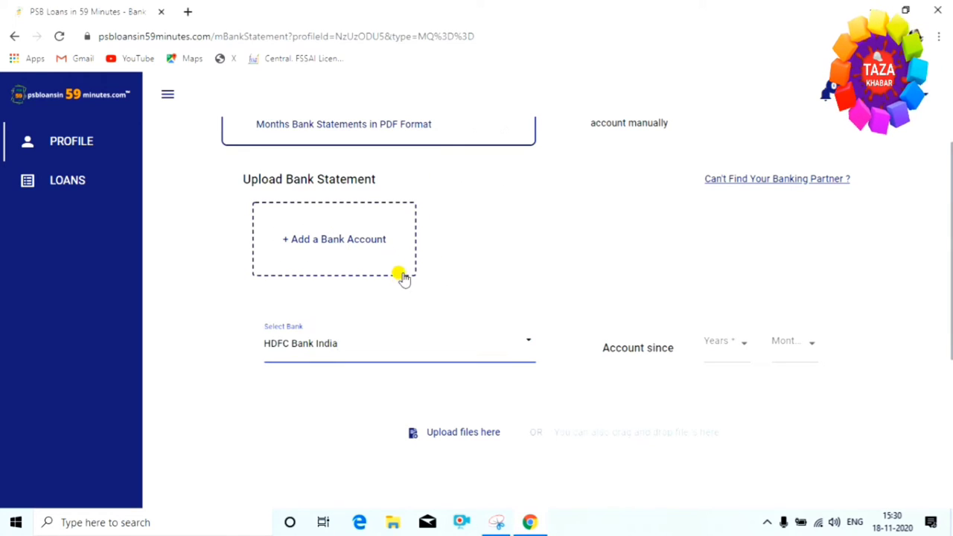
- Set the account-since date to February 2020
{"action": "left_click", "coordinate": [810, 349]}
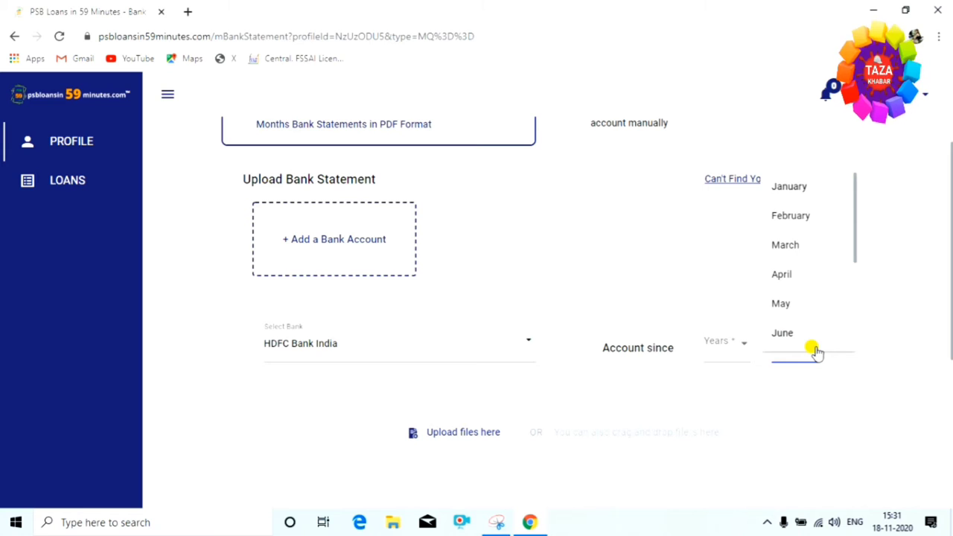
{"action": "left_click", "coordinate": [809, 217]}
{"action": "left_click", "coordinate": [745, 350]}
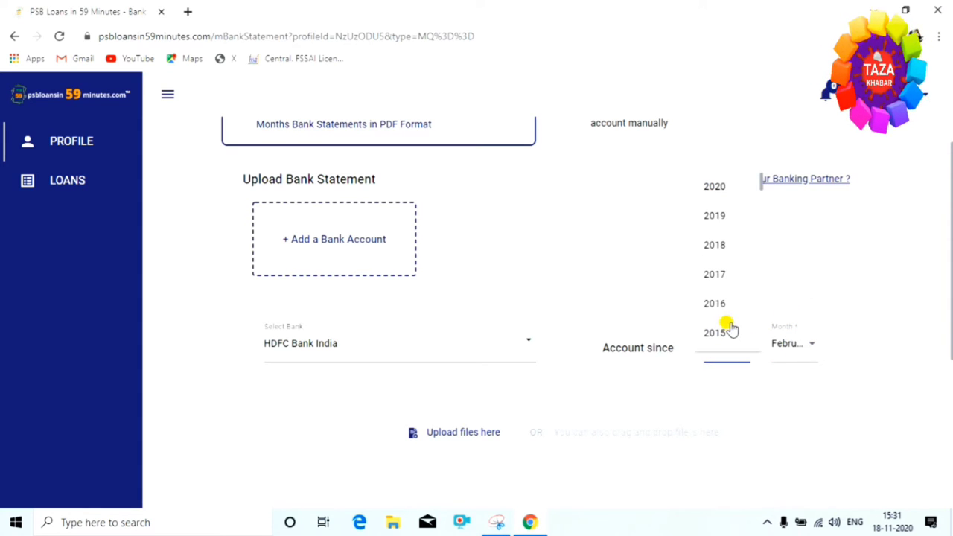
{"action": "left_click", "coordinate": [722, 187]}
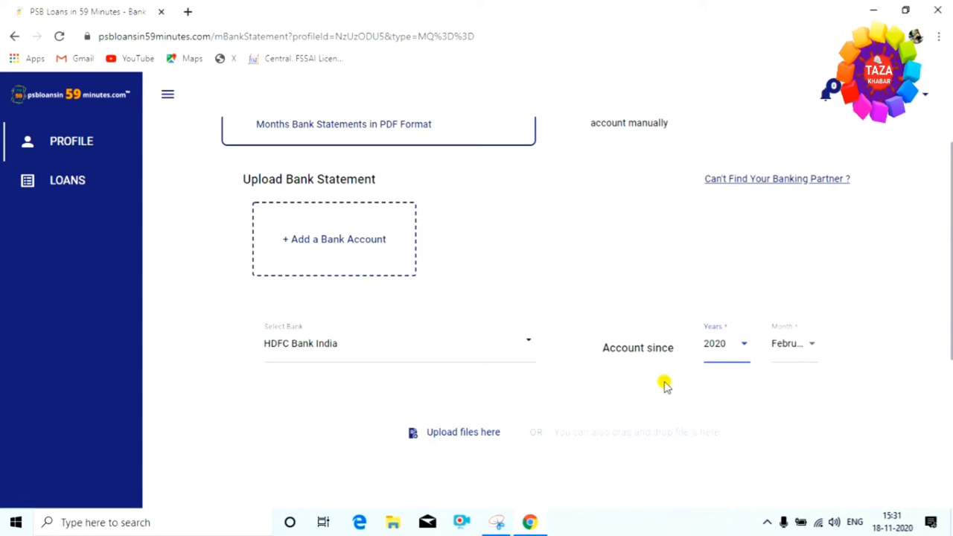
{"action": "scroll", "coordinate": [641, 393], "scroll_direction": "down", "scroll_amount": 1}
{"action": "scroll", "coordinate": [642, 393], "scroll_direction": "down", "scroll_amount": 1}
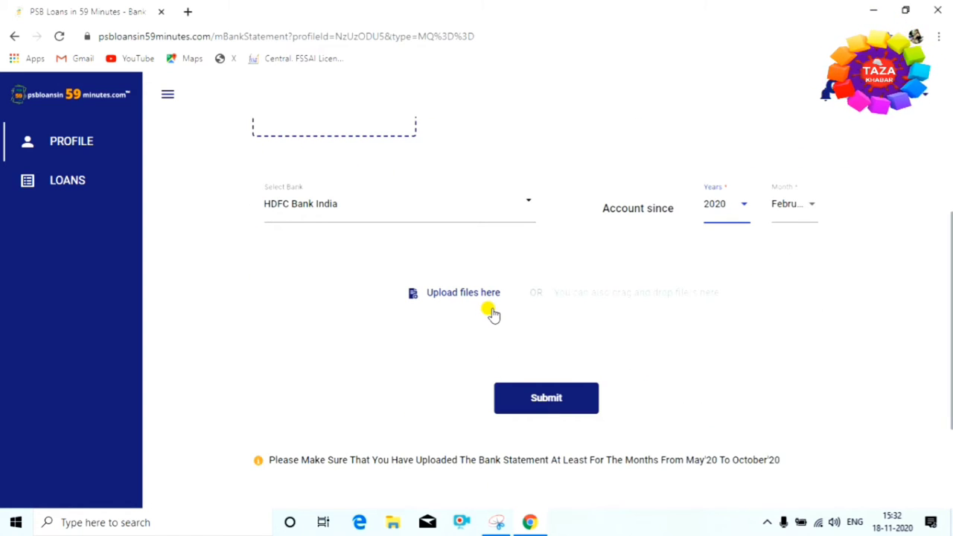
- Attach bc.pdf as the bank statement for the HDFC Bank India account
{"action": "left_click", "coordinate": [453, 293]}
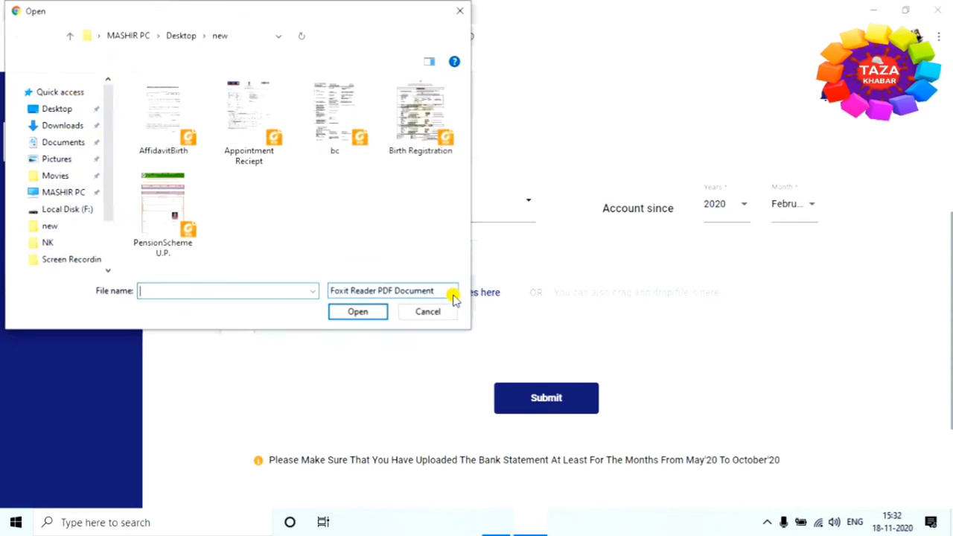
{"action": "left_click", "coordinate": [336, 149]}
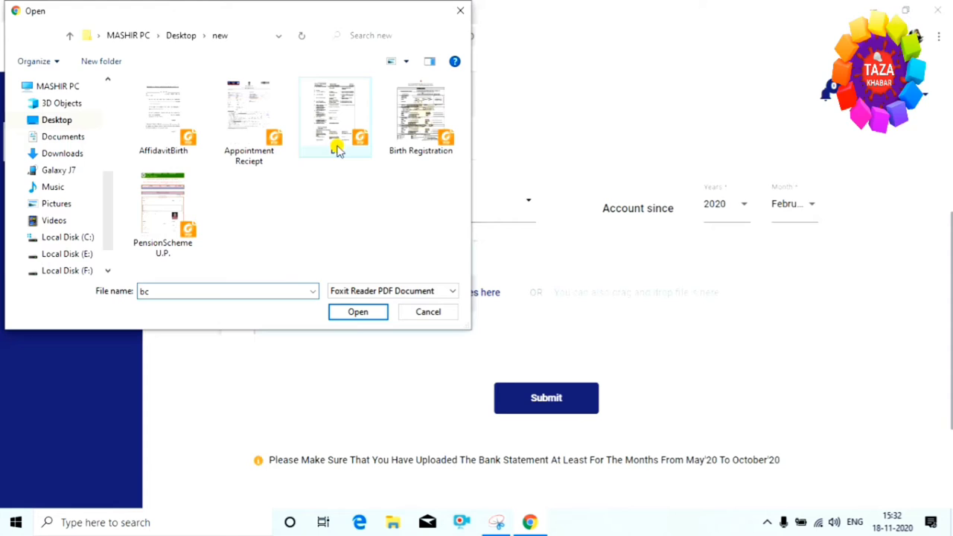
{"action": "left_click", "coordinate": [365, 312]}
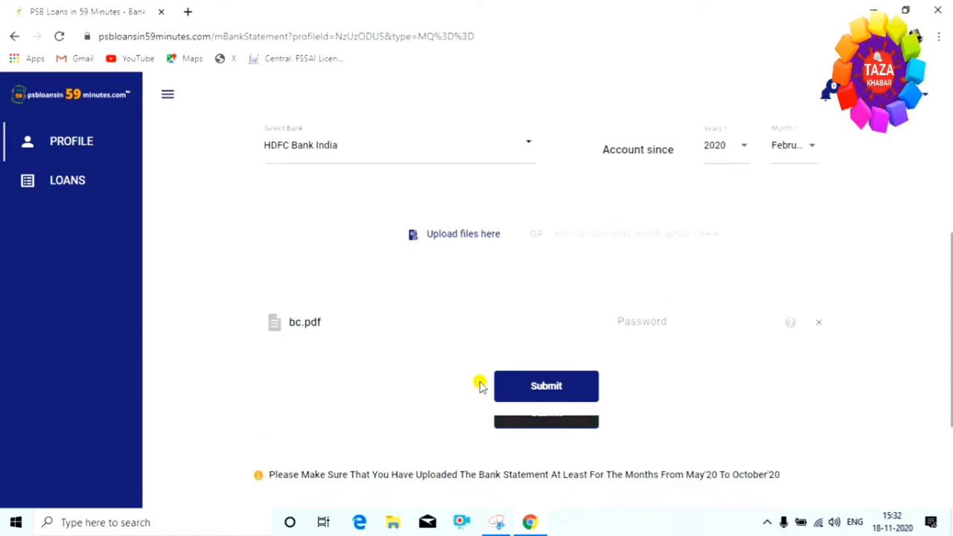
{"action": "scroll", "coordinate": [647, 402], "scroll_direction": "down", "scroll_amount": 2}
{"action": "scroll", "coordinate": [678, 372], "scroll_direction": "up", "scroll_amount": 1}
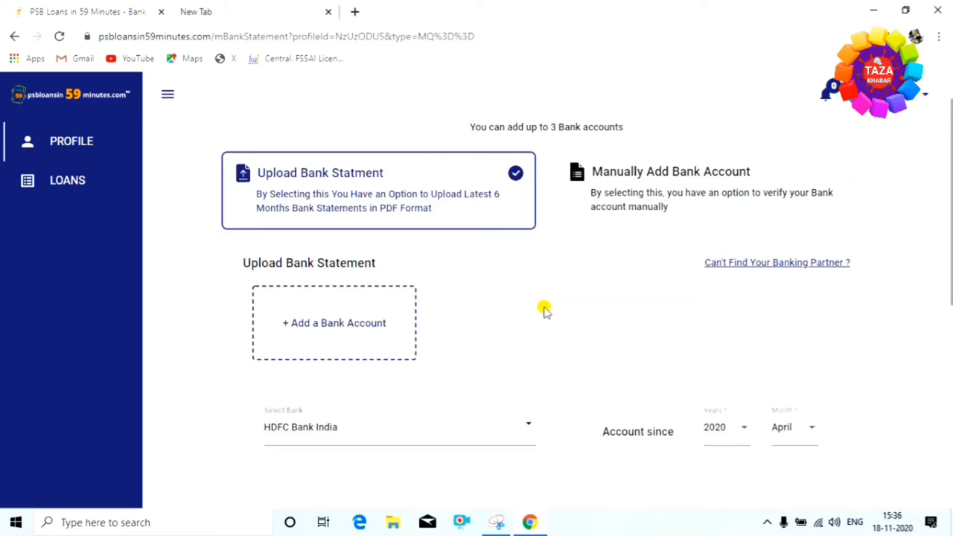
{"action": "scroll", "coordinate": [521, 327], "scroll_direction": "down", "scroll_amount": 1}
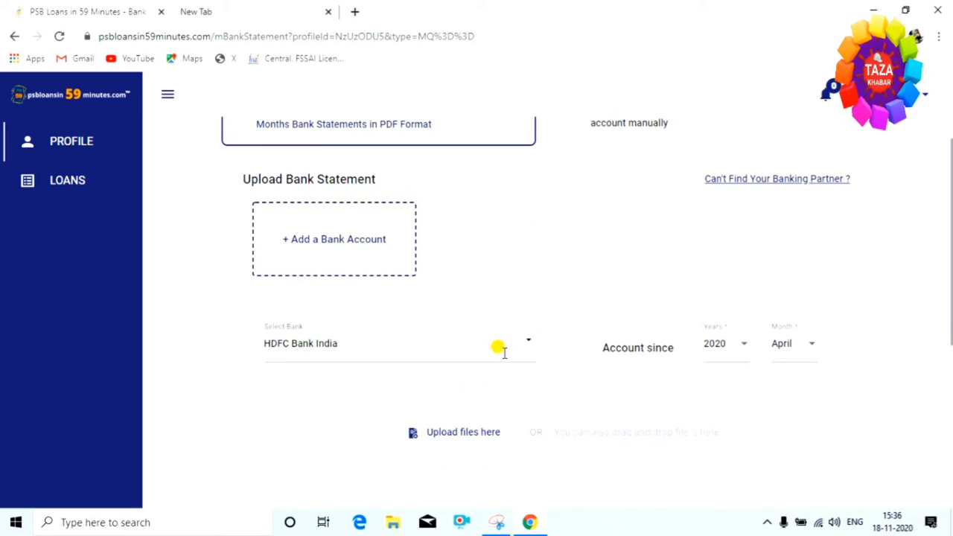
{"action": "scroll", "coordinate": [559, 431], "scroll_direction": "down", "scroll_amount": 2}
{"action": "scroll", "coordinate": [707, 345], "scroll_direction": "up", "scroll_amount": 4}
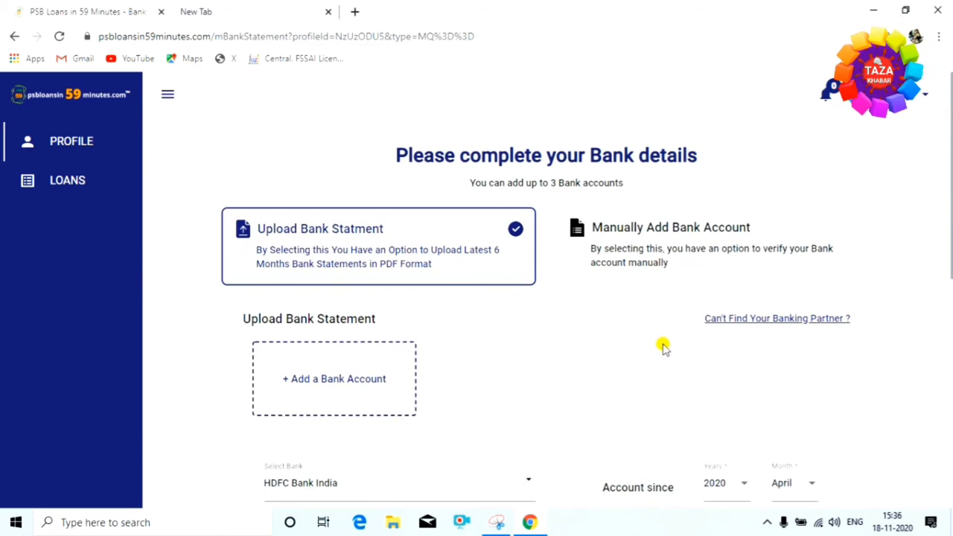
- Choose Manually Add Bank Account and save the bank details
{"action": "left_click", "coordinate": [824, 240]}
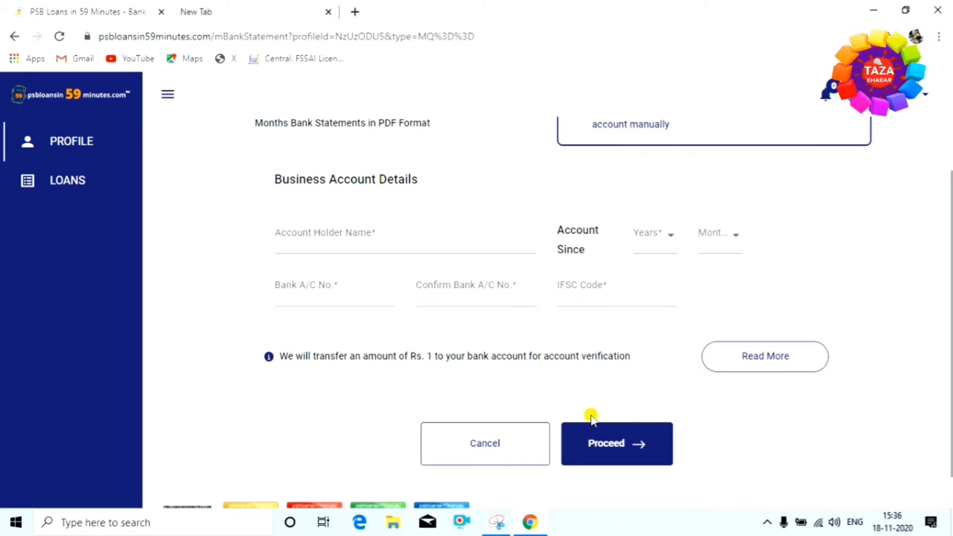
{"action": "left_click", "coordinate": [616, 443]}
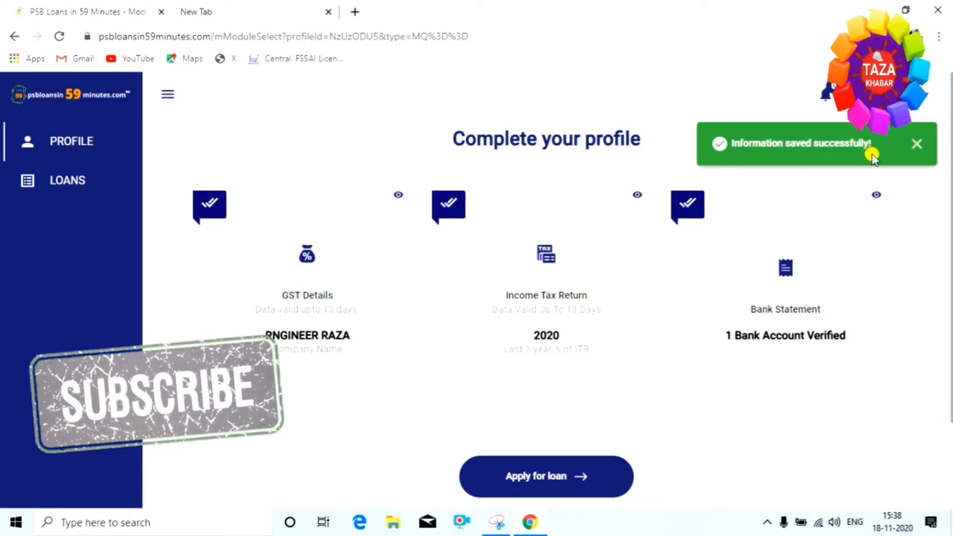
- Apply for a loan from the Complete your profile page to reach Loan applications
{"action": "scroll", "coordinate": [873, 381], "scroll_direction": "down", "scroll_amount": 1}
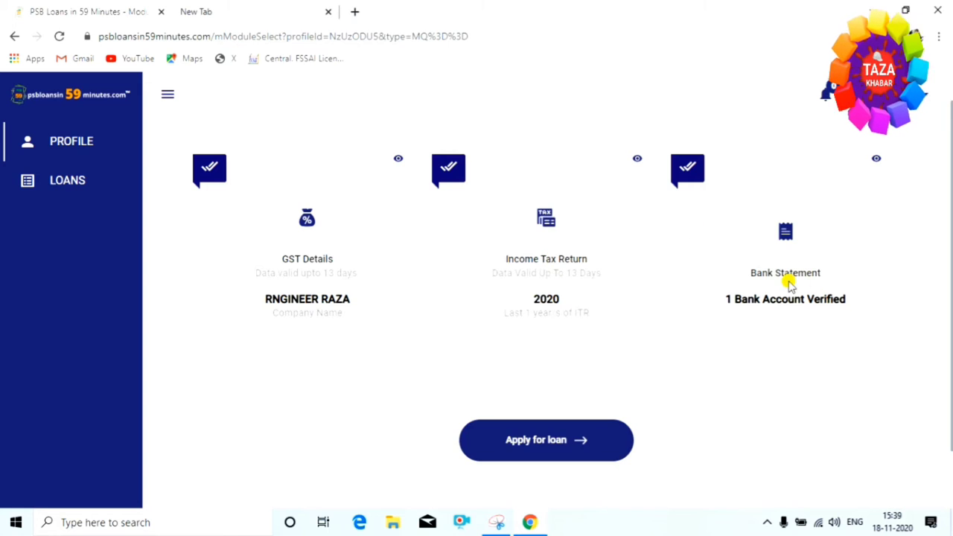
{"action": "left_click", "coordinate": [534, 445]}
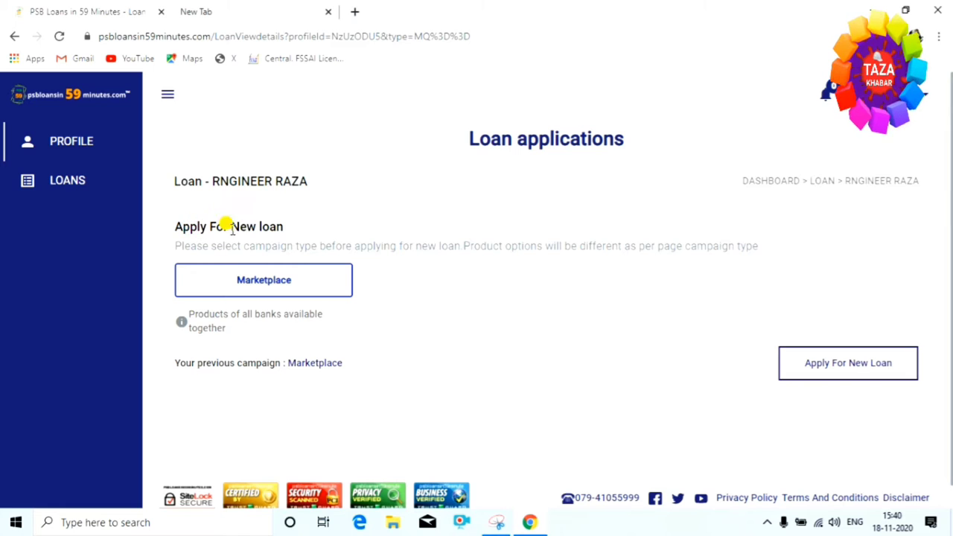
- Start a new loan application and apply for the Mudra Loan
{"action": "left_click", "coordinate": [859, 366]}
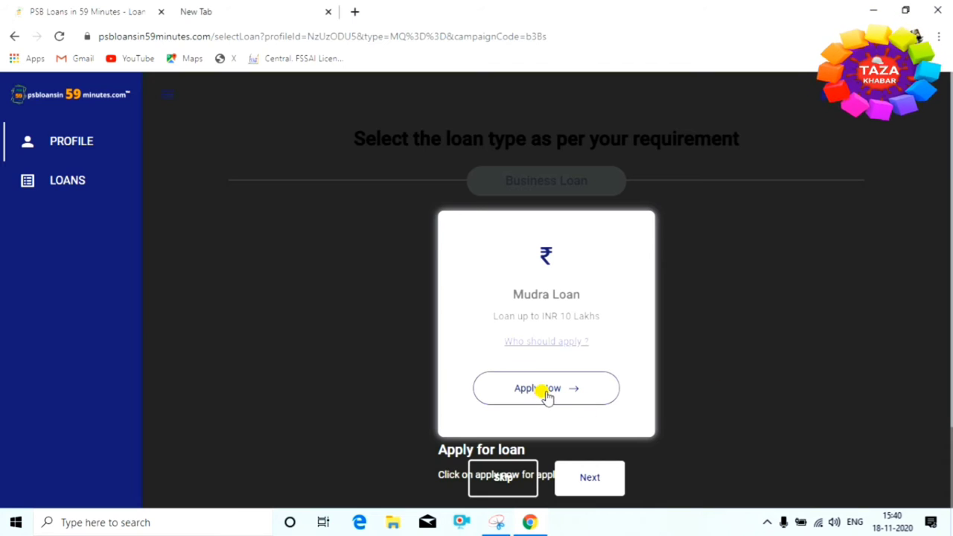
{"action": "left_click", "coordinate": [546, 394]}
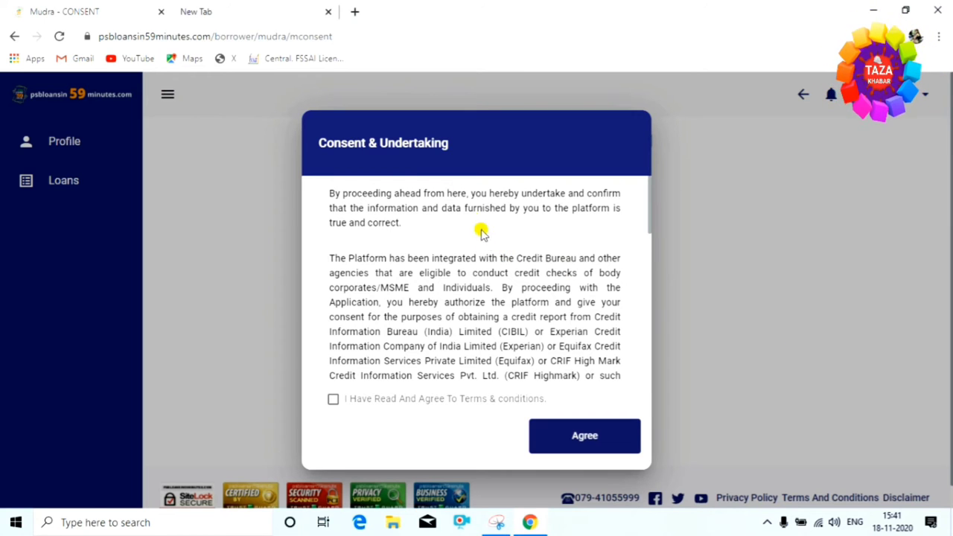
- Agree to the Mudra Consent & Undertaking terms and scroll down to the section cards
{"action": "scroll", "coordinate": [481, 233], "scroll_direction": "down", "scroll_amount": 10}
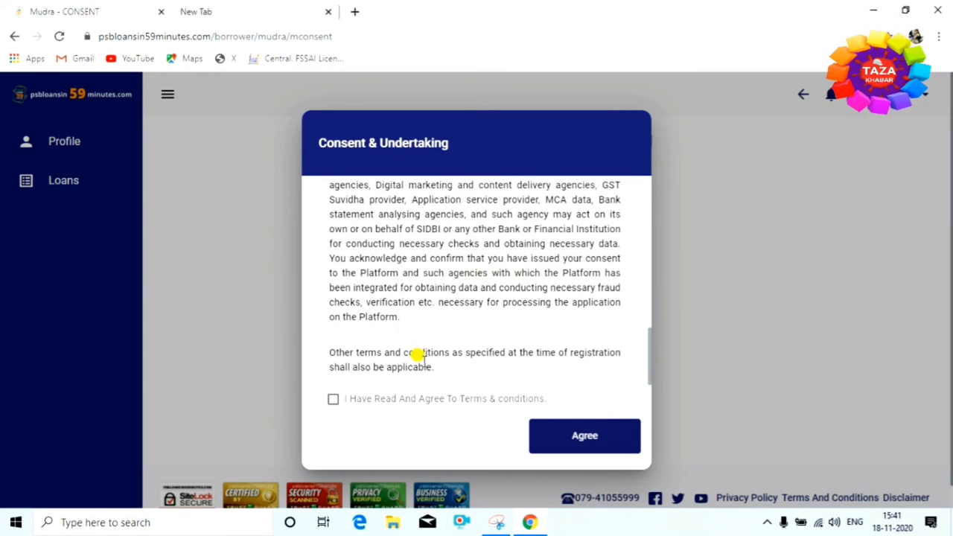
{"action": "left_click", "coordinate": [333, 400]}
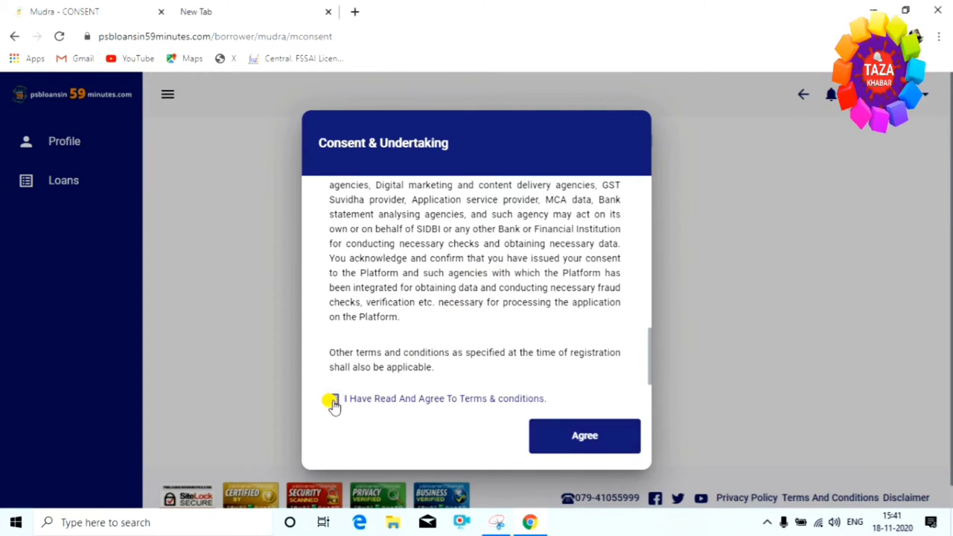
{"action": "left_click", "coordinate": [584, 437]}
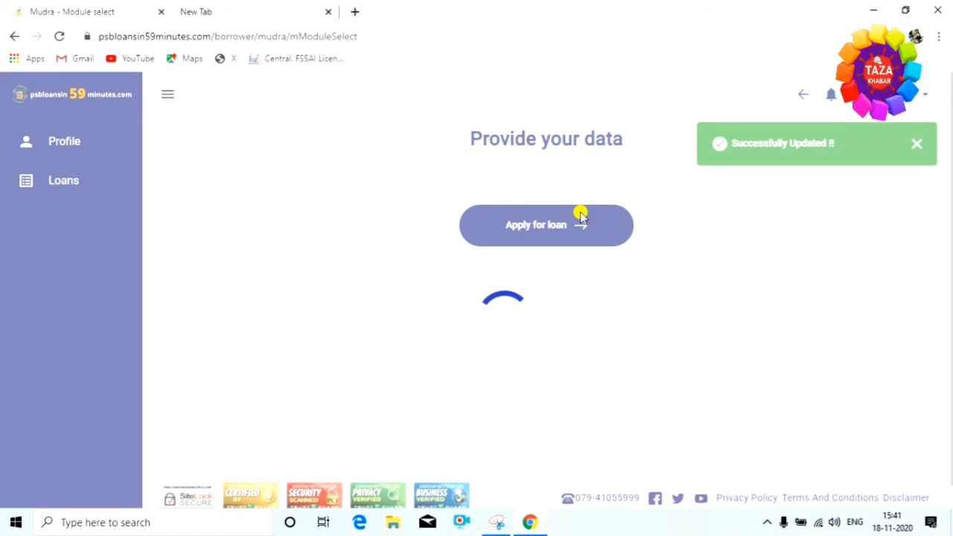
{"action": "scroll", "coordinate": [455, 351], "scroll_direction": "down", "scroll_amount": 3}
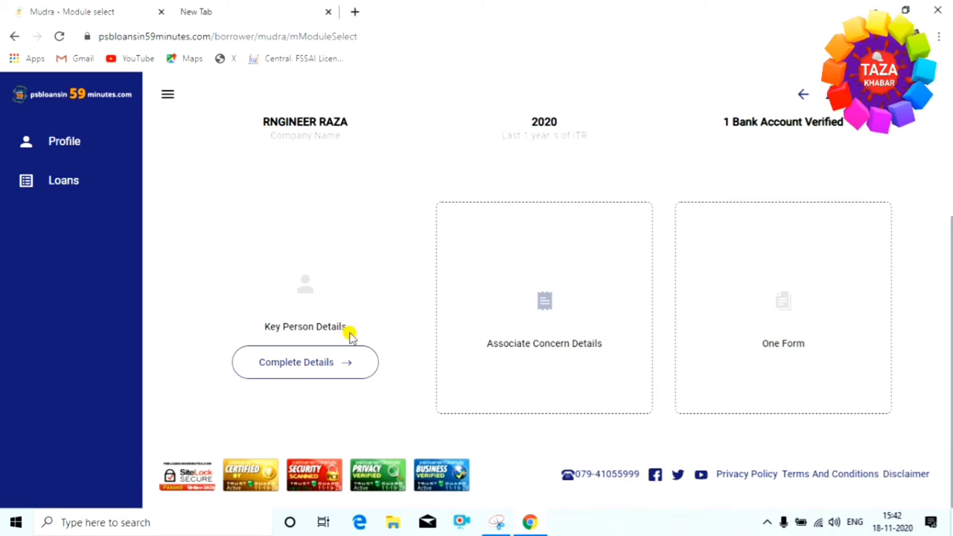
- Open Key Person Details and set the business village to (Basopatti S.O) Madhubani
{"action": "left_click", "coordinate": [320, 370]}
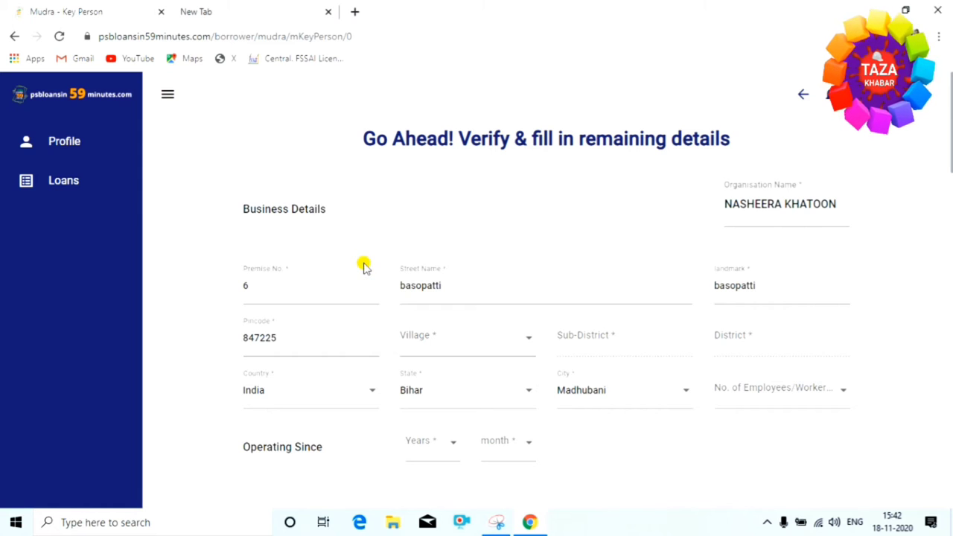
{"action": "scroll", "coordinate": [324, 274], "scroll_direction": "down", "scroll_amount": 2}
{"action": "scroll", "coordinate": [312, 276], "scroll_direction": "down", "scroll_amount": 4}
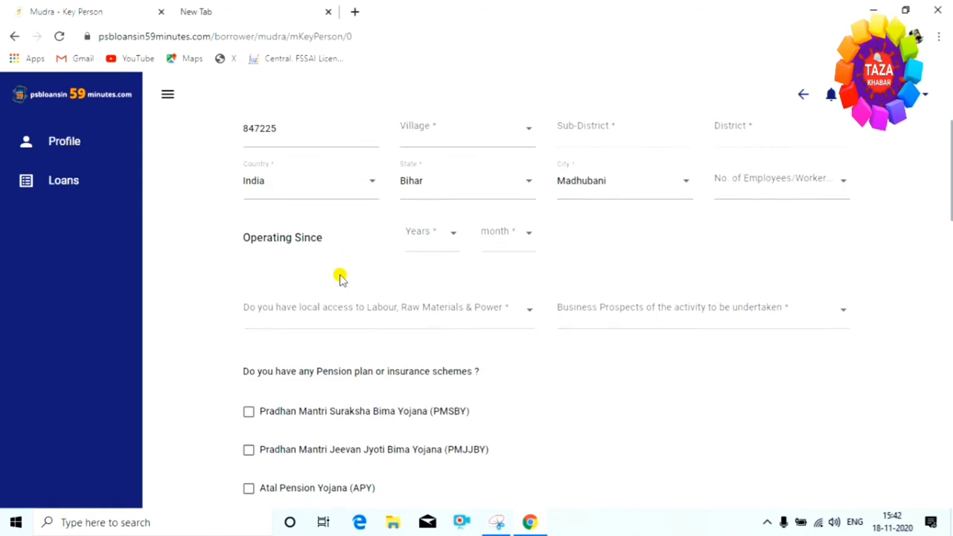
{"action": "scroll", "coordinate": [372, 291], "scroll_direction": "down", "scroll_amount": 2}
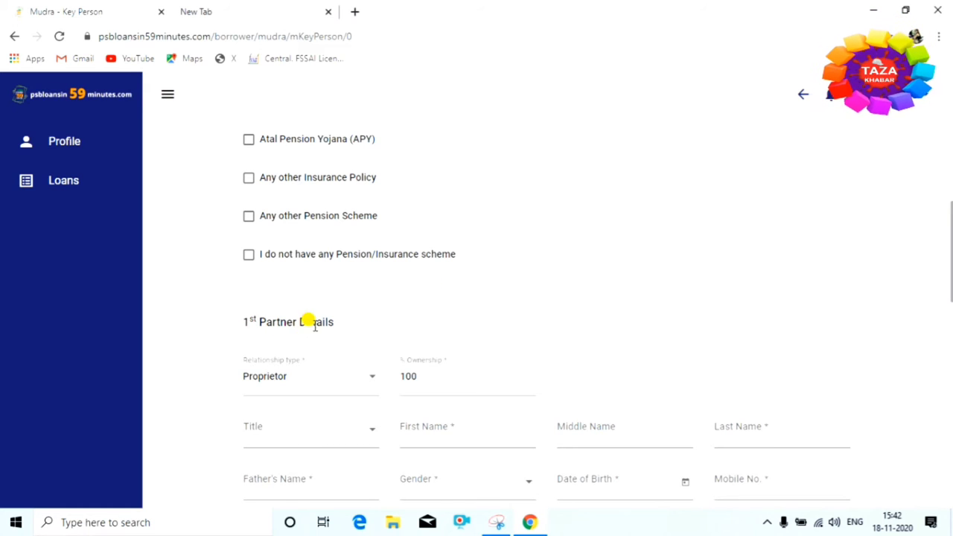
{"action": "scroll", "coordinate": [314, 325], "scroll_direction": "down", "scroll_amount": 4}
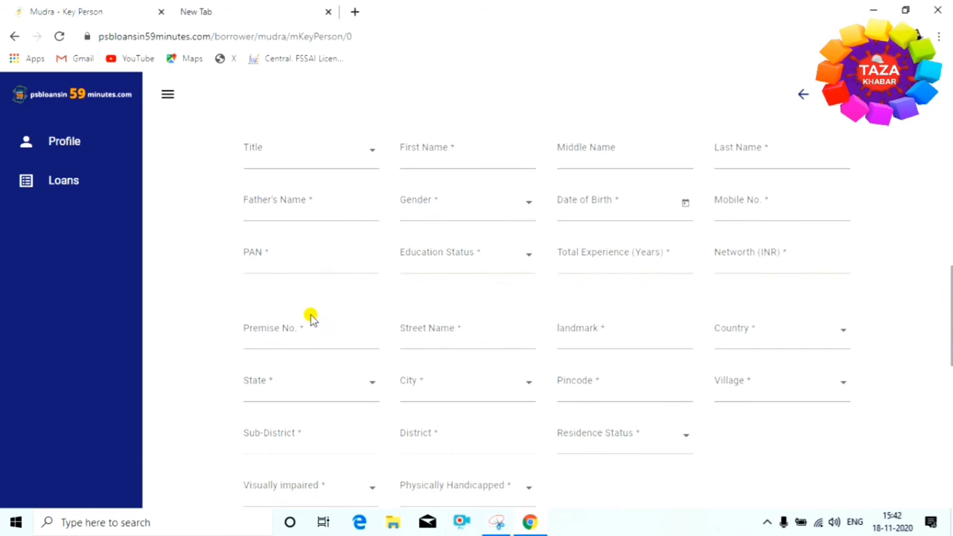
{"action": "scroll", "coordinate": [424, 293], "scroll_direction": "up", "scroll_amount": 1}
{"action": "scroll", "coordinate": [689, 283], "scroll_direction": "up", "scroll_amount": 5}
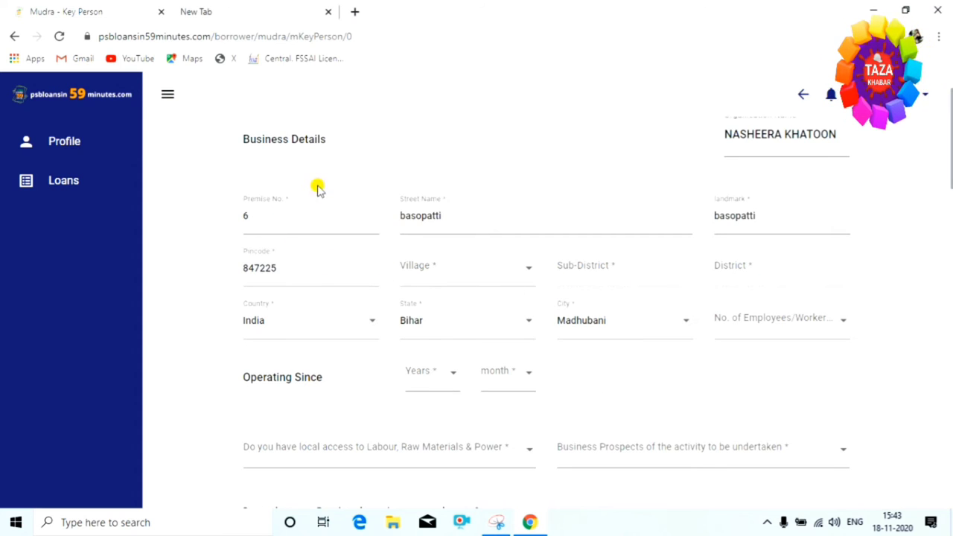
{"action": "left_click", "coordinate": [527, 273]}
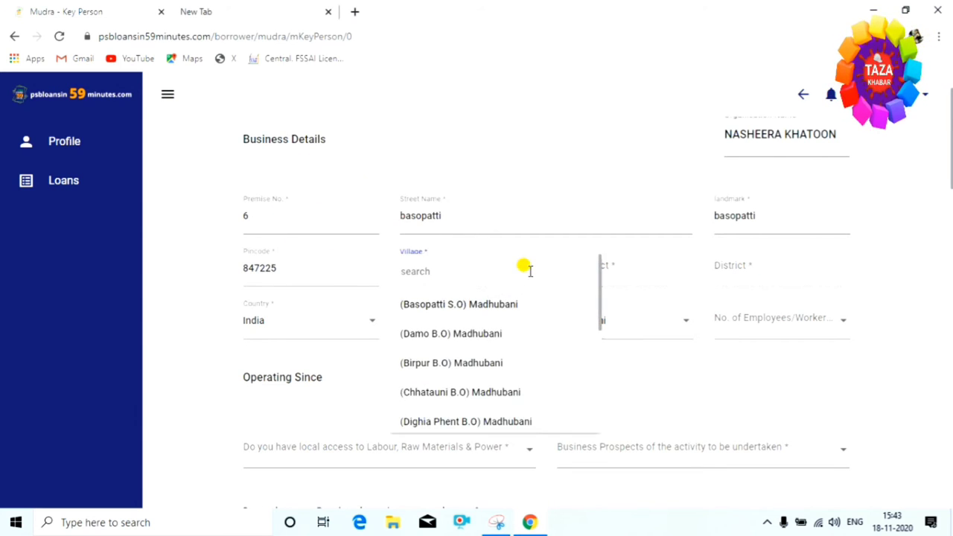
{"action": "left_click", "coordinate": [485, 305]}
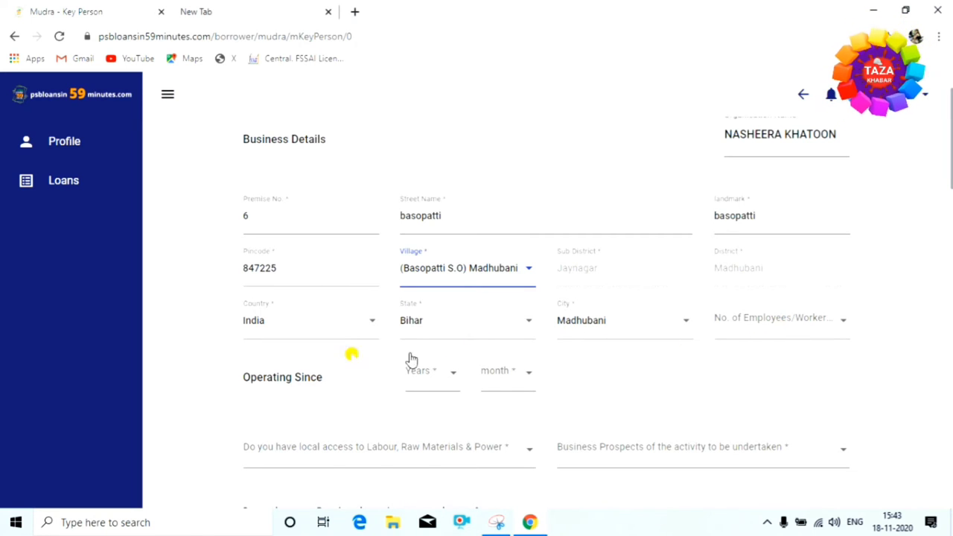
- Set input access to locally available/tied up and Business Prospects to Average Potential
{"action": "scroll", "coordinate": [353, 378], "scroll_direction": "down", "scroll_amount": 1}
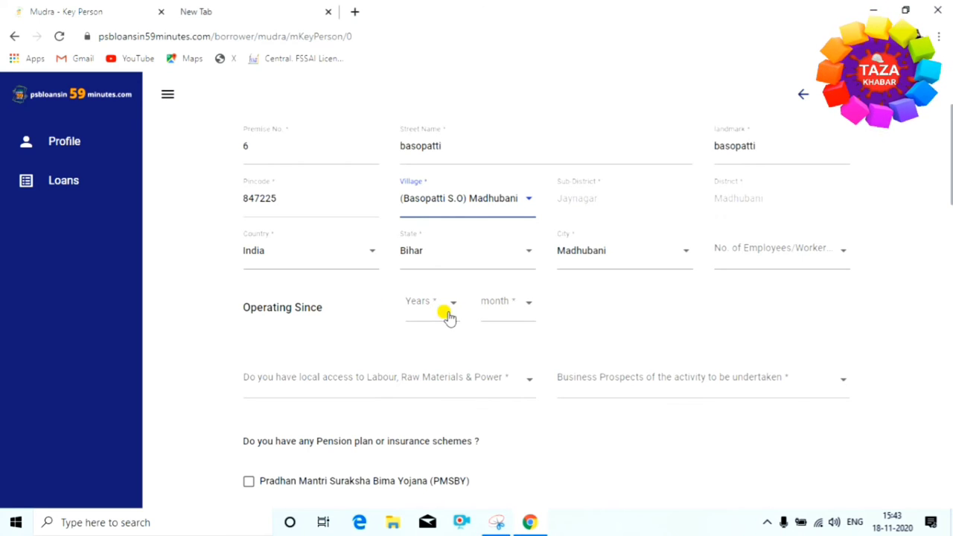
{"action": "scroll", "coordinate": [447, 315], "scroll_direction": "down", "scroll_amount": 1}
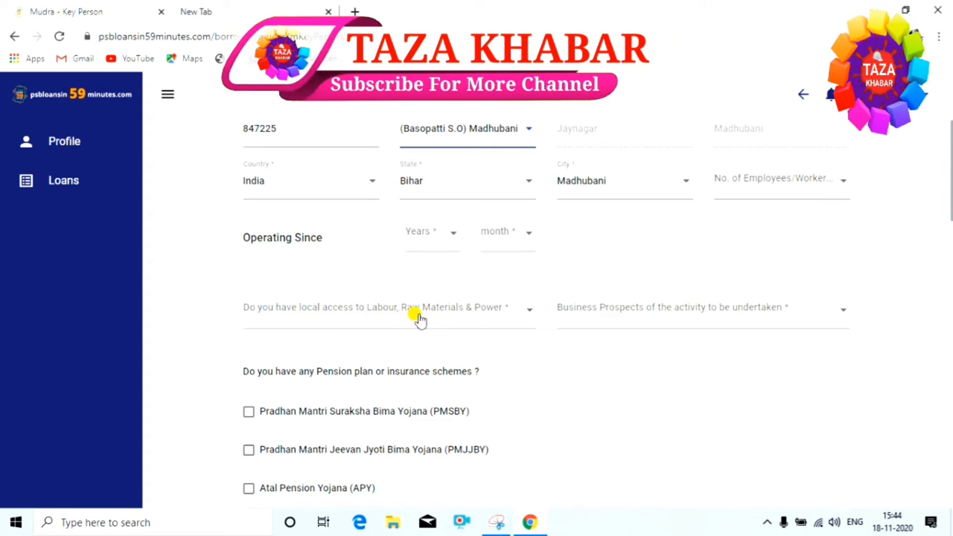
{"action": "left_click", "coordinate": [528, 310]}
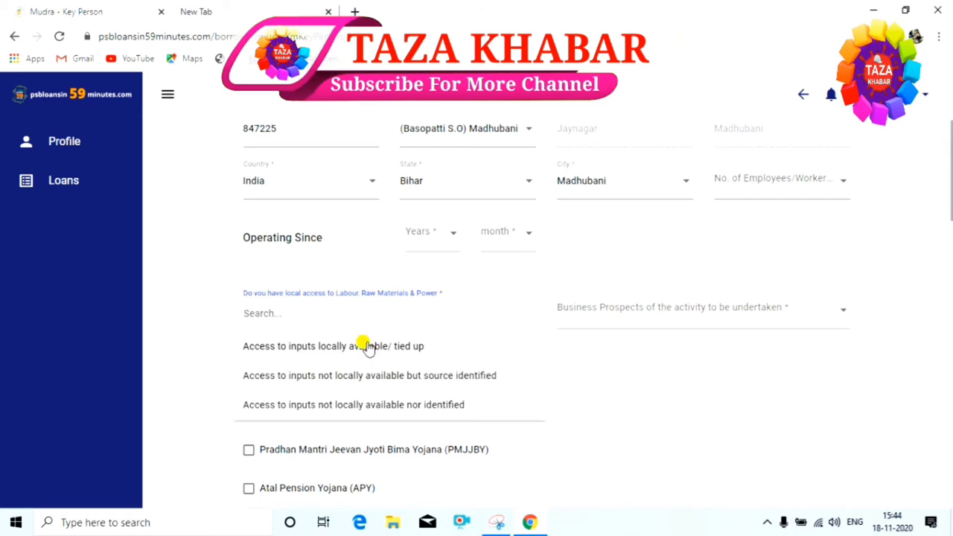
{"action": "left_click", "coordinate": [385, 355]}
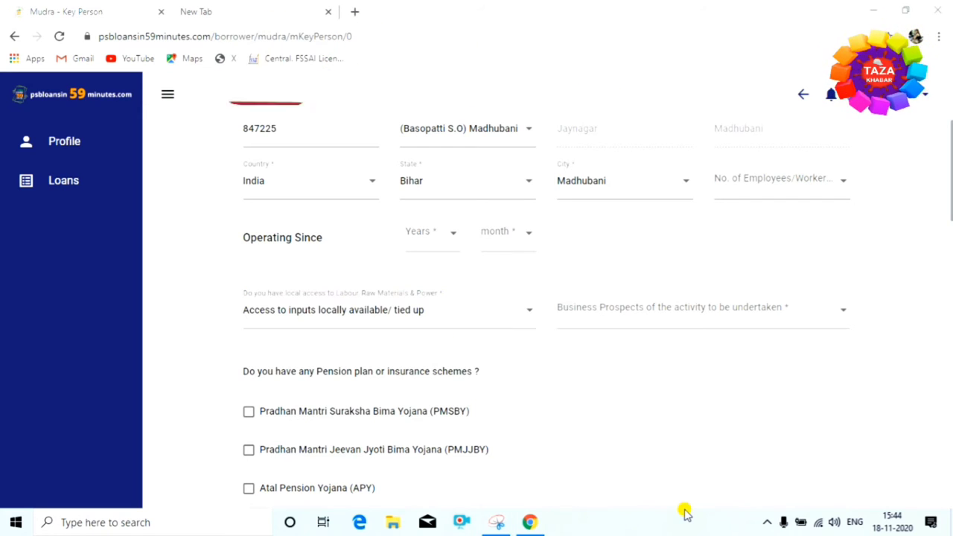
{"action": "left_click", "coordinate": [759, 308]}
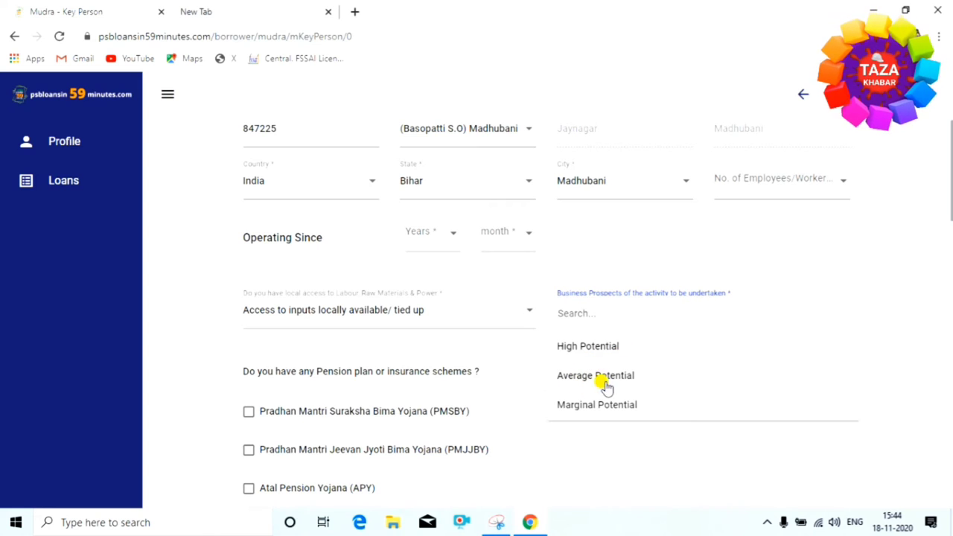
{"action": "left_click", "coordinate": [572, 375]}
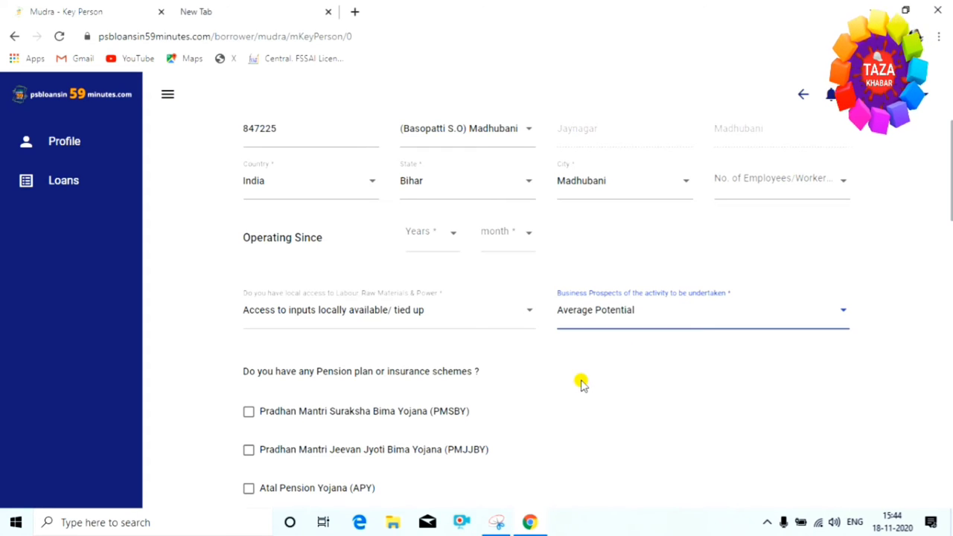
{"action": "scroll", "coordinate": [446, 250], "scroll_direction": "down", "scroll_amount": 2}
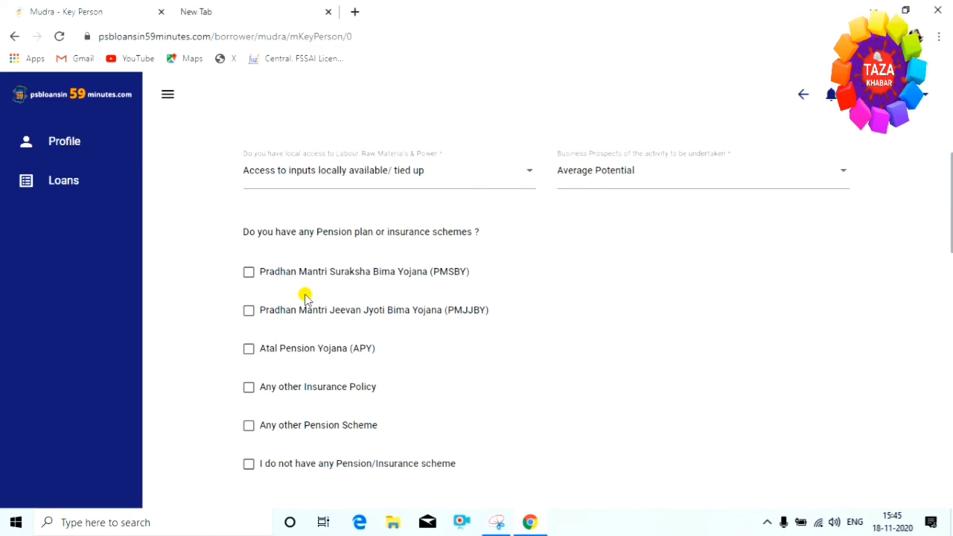
- Tick no Pension/Insurance scheme, clear the Proprietor relationship type, and set the partner title to Mr
{"action": "scroll", "coordinate": [305, 298], "scroll_direction": "down", "scroll_amount": 2}
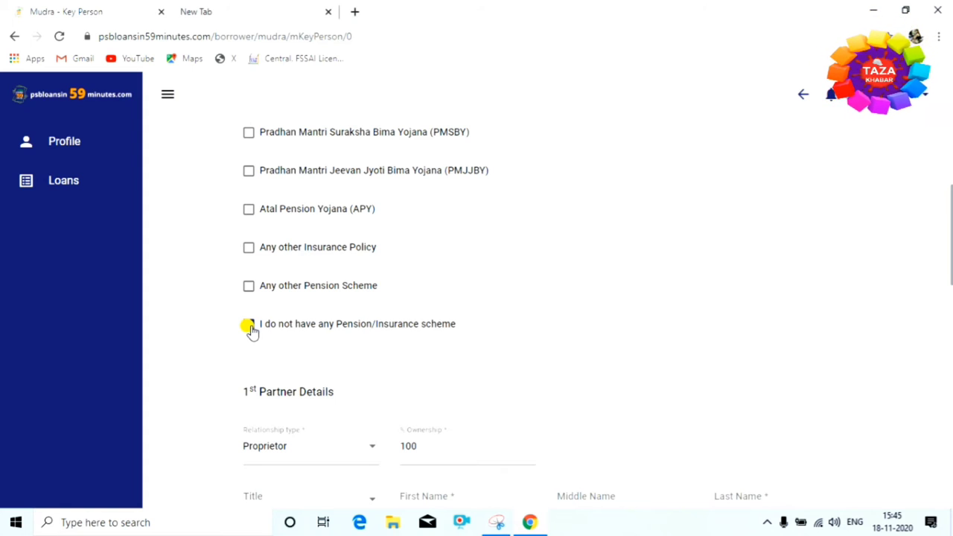
{"action": "left_click", "coordinate": [249, 325]}
{"action": "scroll", "coordinate": [491, 343], "scroll_direction": "down", "scroll_amount": 1}
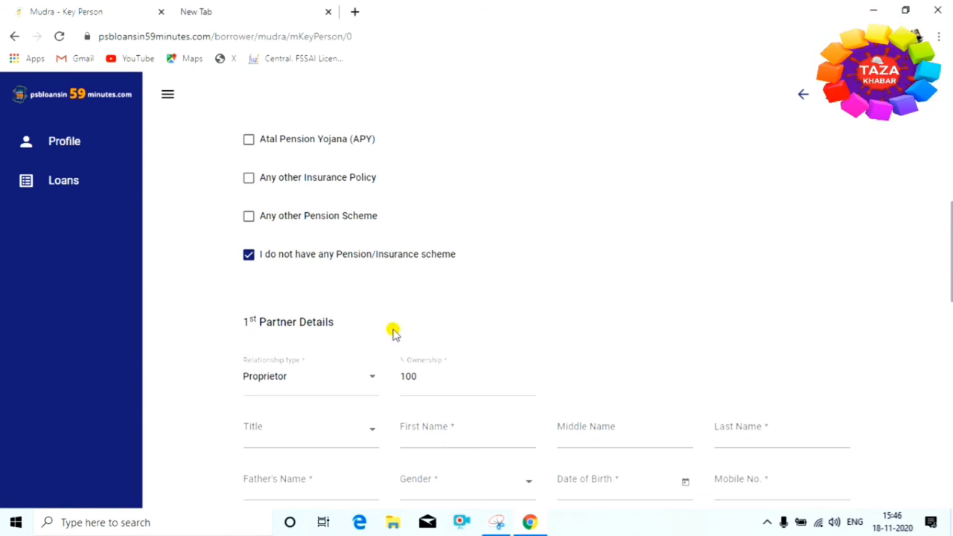
{"action": "scroll", "coordinate": [344, 336], "scroll_direction": "down", "scroll_amount": 1}
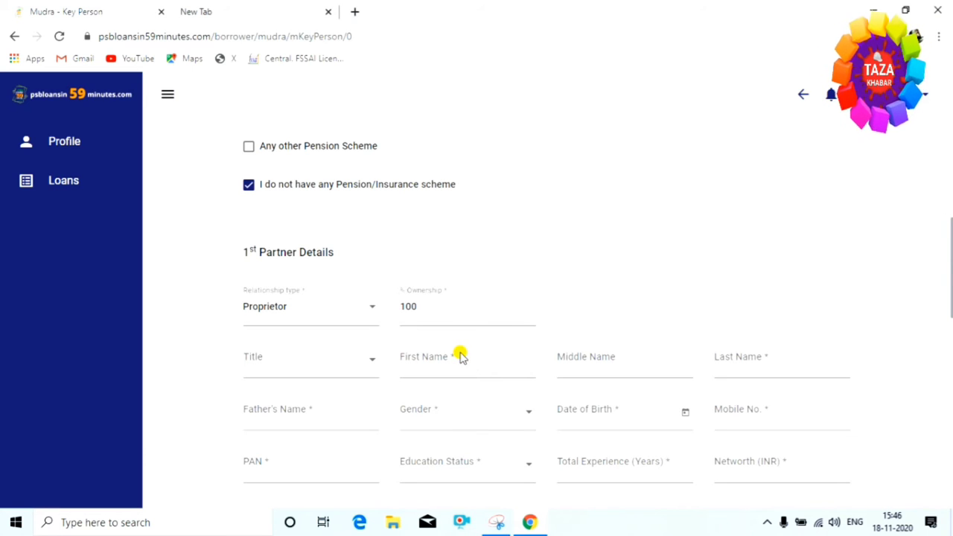
{"action": "left_click", "coordinate": [370, 310]}
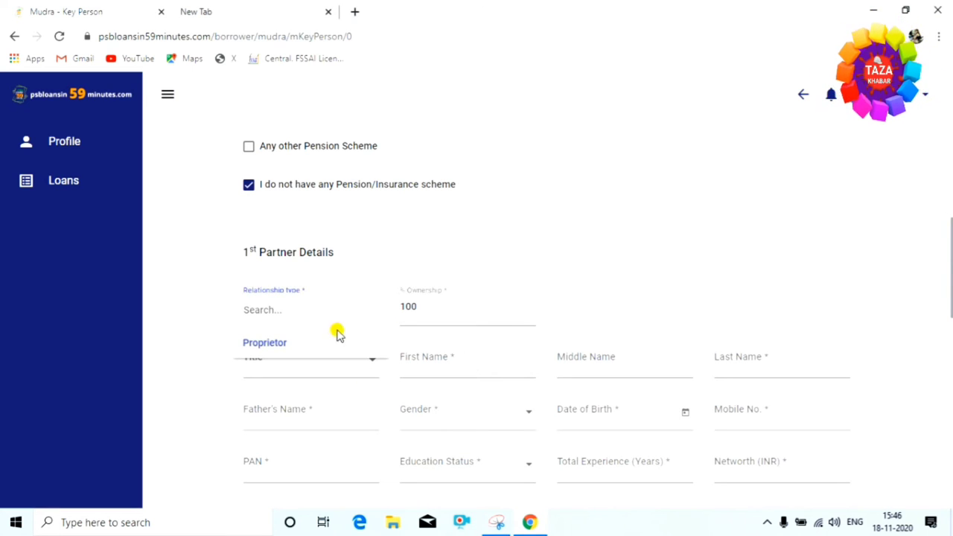
{"action": "left_click", "coordinate": [296, 344]}
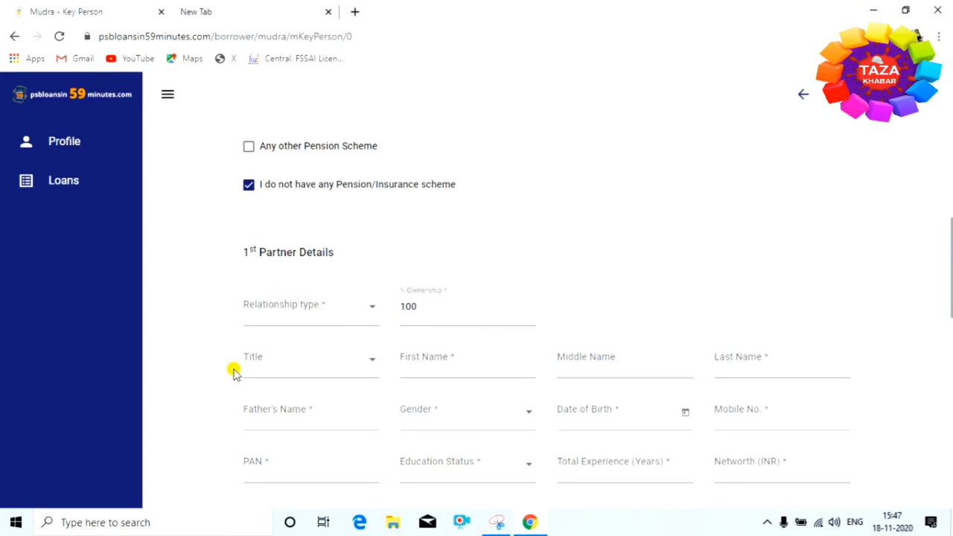
{"action": "left_click", "coordinate": [350, 365]}
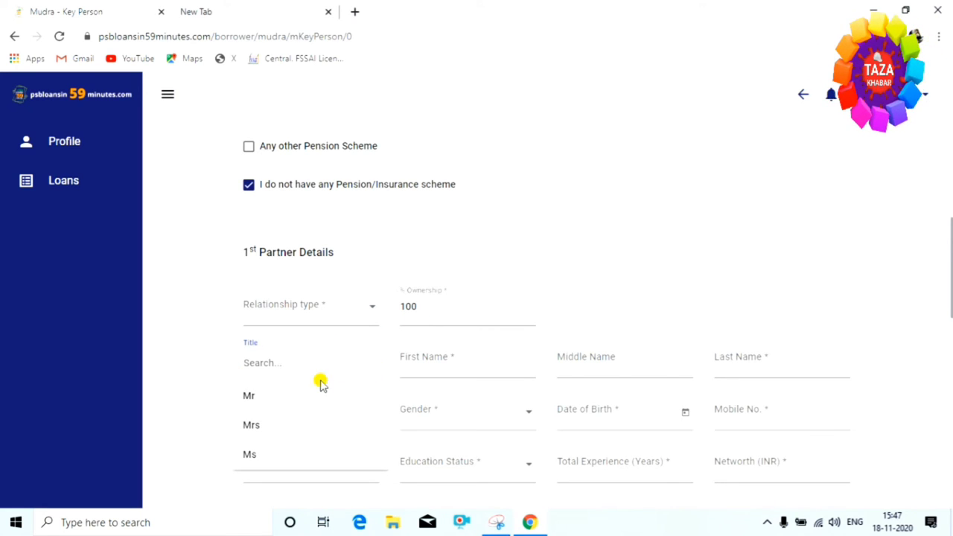
{"action": "left_click", "coordinate": [262, 402]}
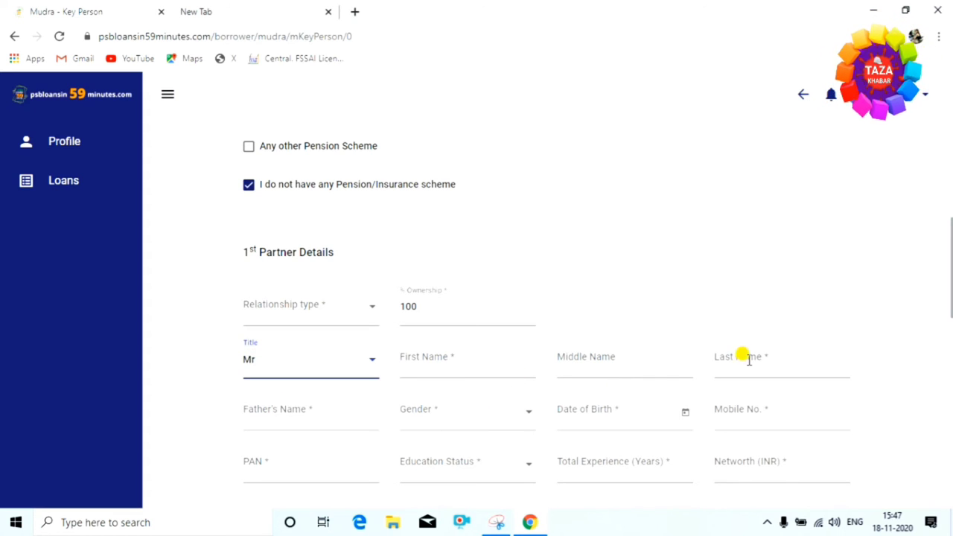
- Set Physically Handicapped to No for the partner
{"action": "scroll", "coordinate": [636, 372], "scroll_direction": "down", "scroll_amount": 1}
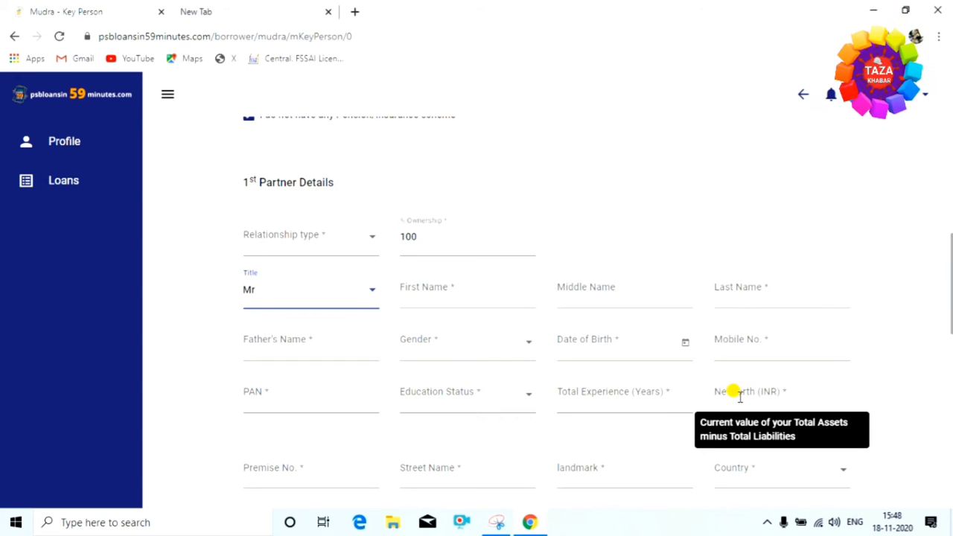
{"action": "key", "text": "shift+Tab"}
{"action": "scroll", "coordinate": [566, 356], "scroll_direction": "down", "scroll_amount": 2}
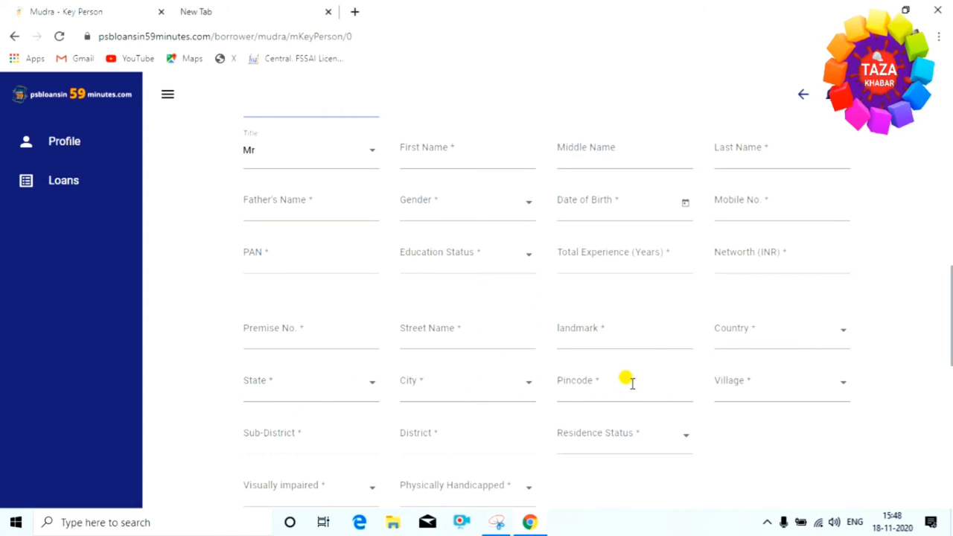
{"action": "scroll", "coordinate": [457, 419], "scroll_direction": "down", "scroll_amount": 2}
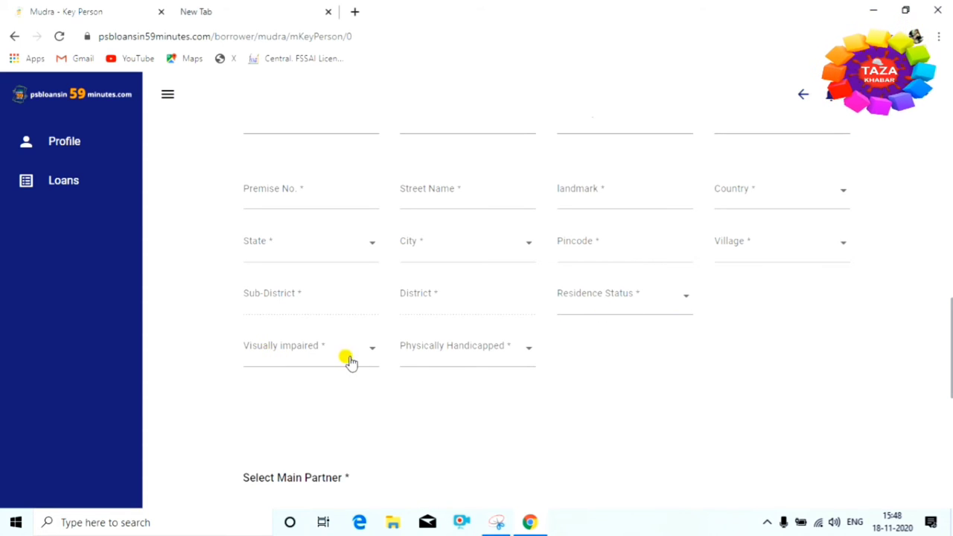
{"action": "left_click", "coordinate": [524, 360]}
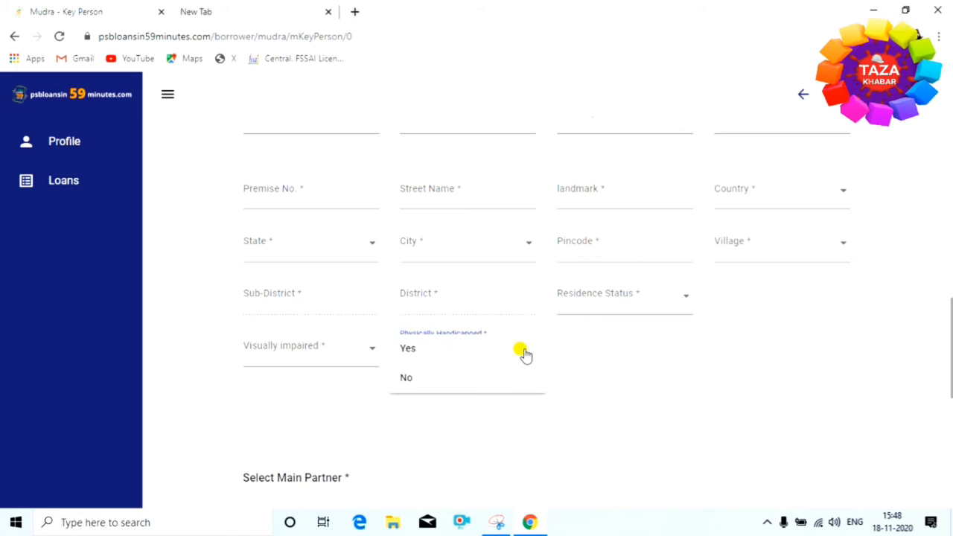
{"action": "left_click", "coordinate": [409, 377]}
{"action": "scroll", "coordinate": [631, 357], "scroll_direction": "down", "scroll_amount": 2}
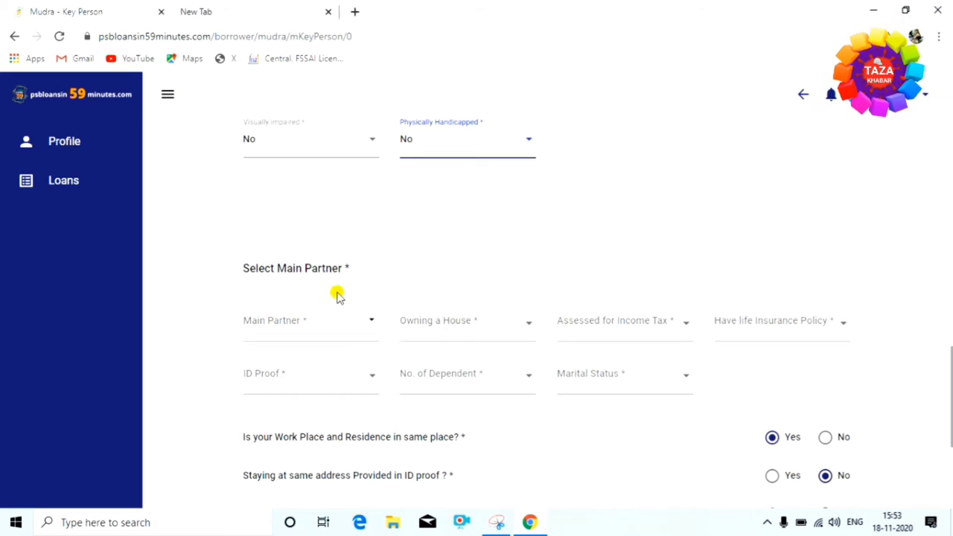
- Set house ownership to Others, income tax to Not Assessed, and life insurance to No
{"action": "left_click", "coordinate": [518, 326]}
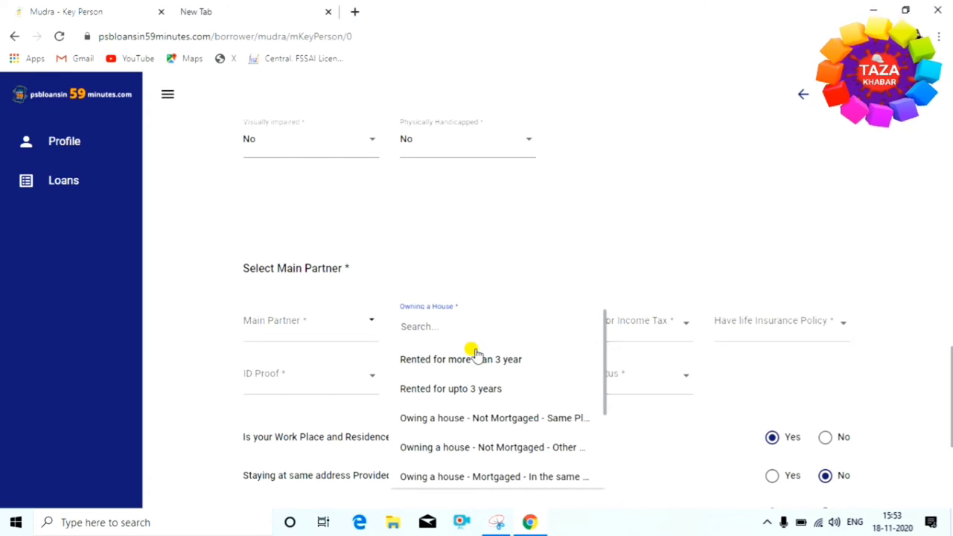
{"action": "left_click", "coordinate": [625, 318]}
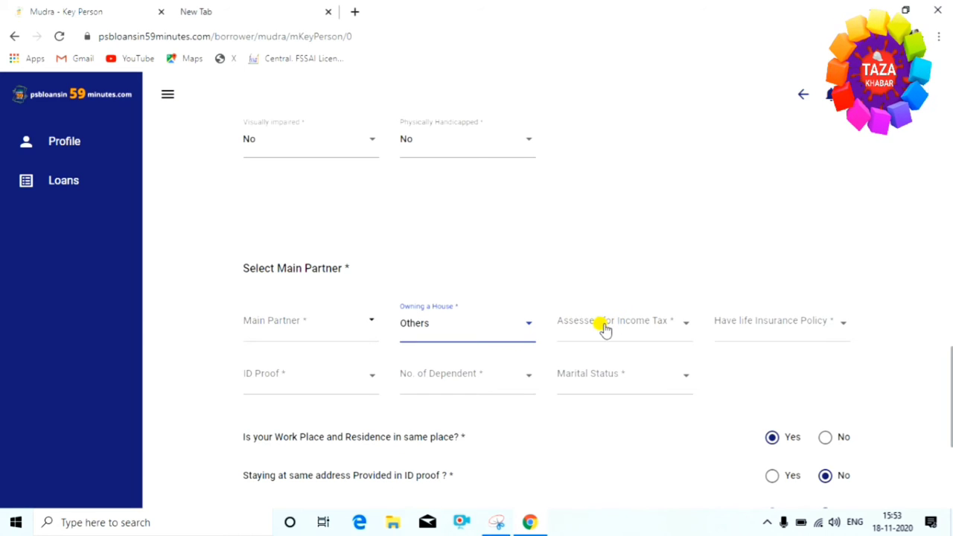
{"action": "left_click", "coordinate": [679, 324]}
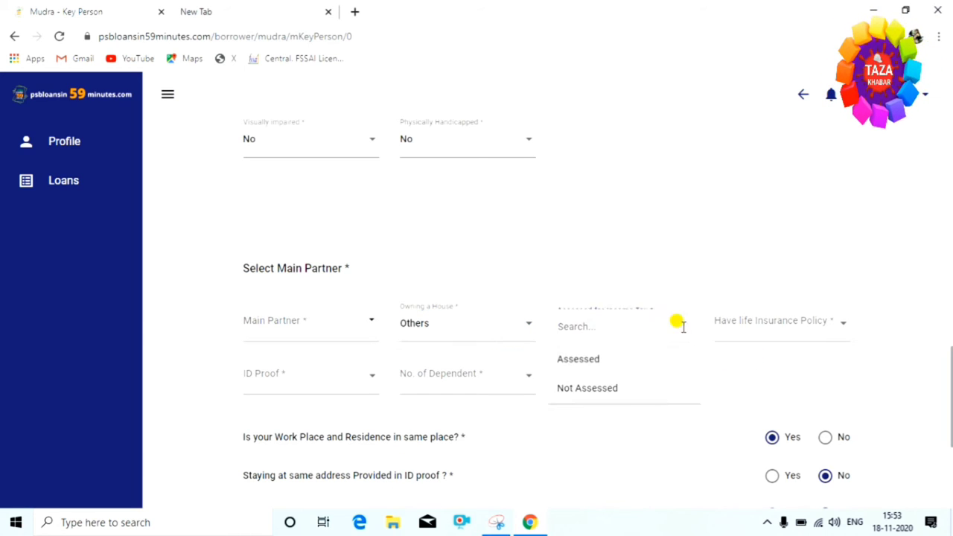
{"action": "left_click", "coordinate": [564, 390]}
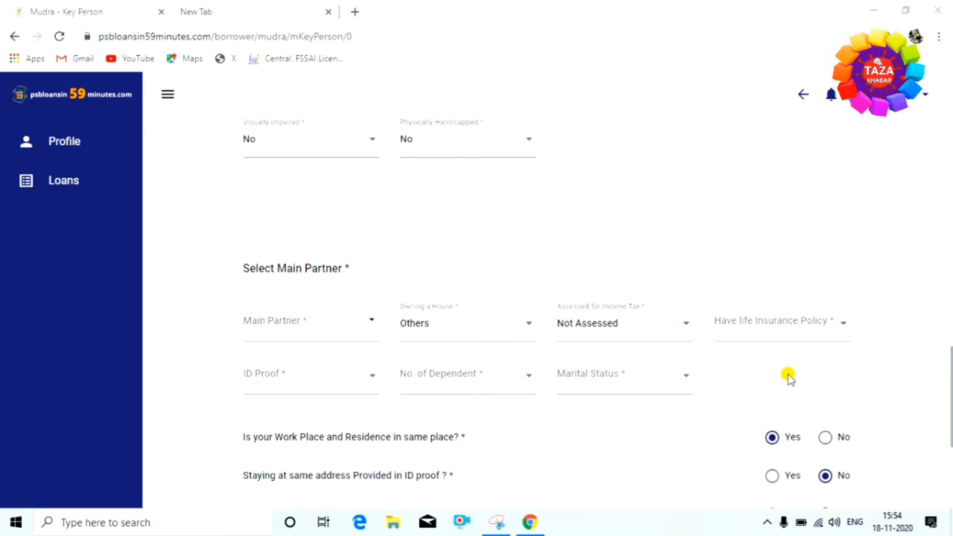
{"action": "left_click", "coordinate": [842, 323]}
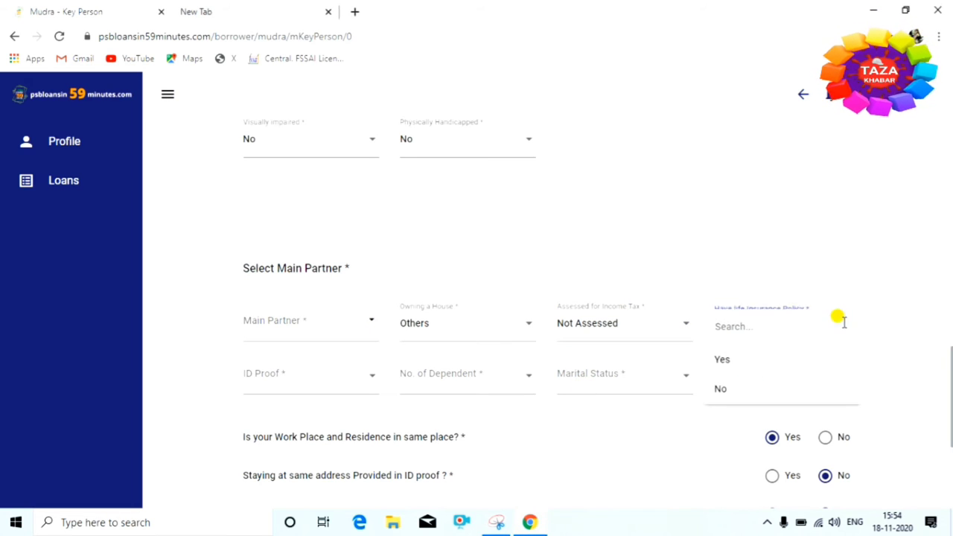
{"action": "left_click", "coordinate": [722, 388]}
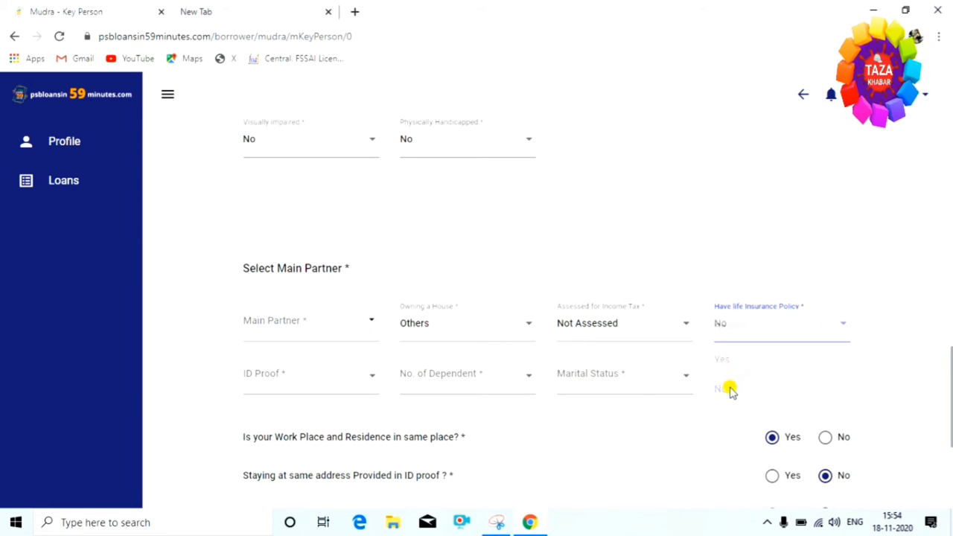
- Choose Aadhar Card as ID proof, 1 dependent, and marital status Married
{"action": "left_click", "coordinate": [370, 378]}
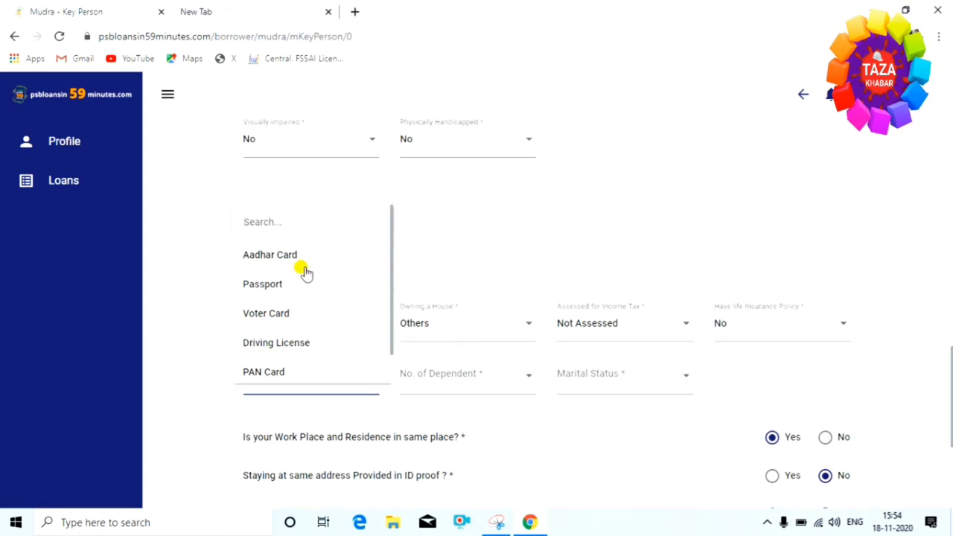
{"action": "left_click", "coordinate": [301, 258]}
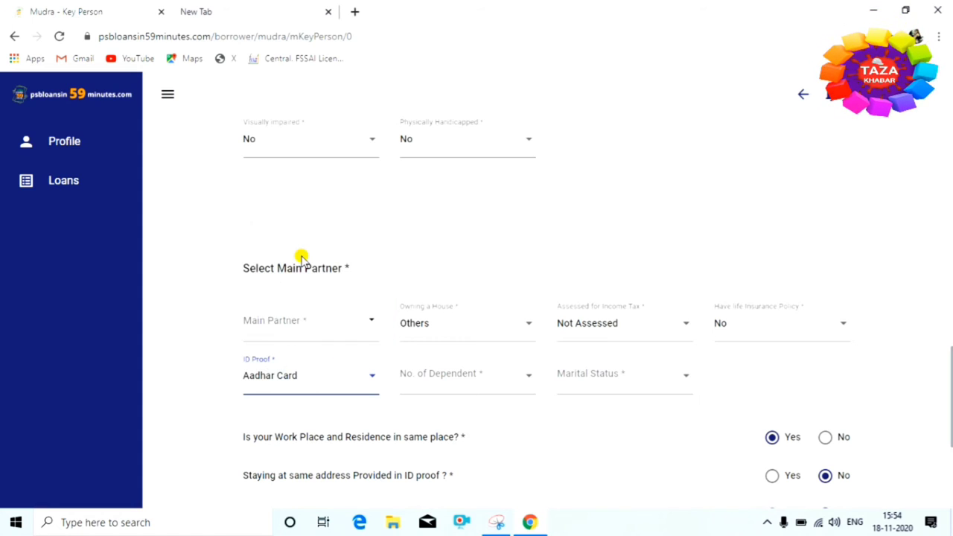
{"action": "left_click", "coordinate": [523, 381]}
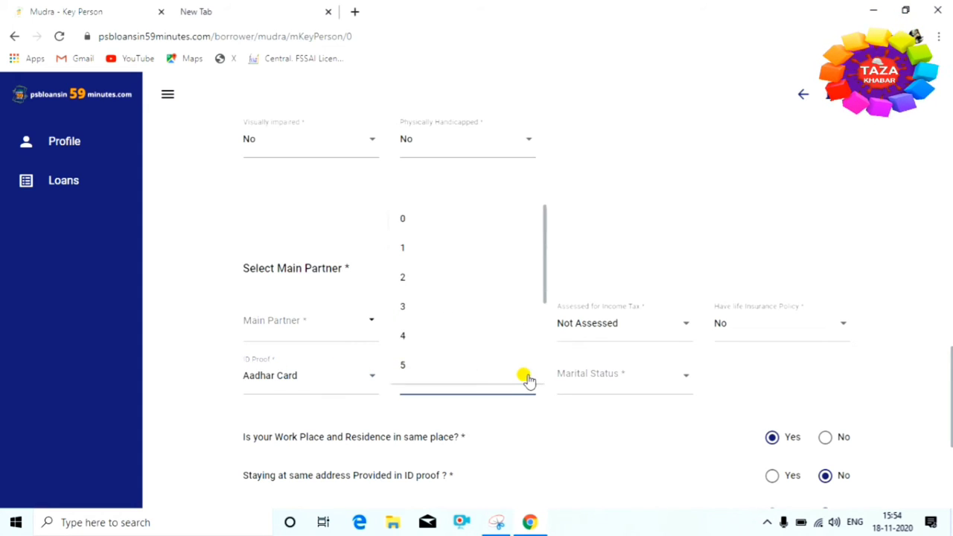
{"action": "left_click", "coordinate": [425, 250]}
{"action": "left_click", "coordinate": [617, 376]}
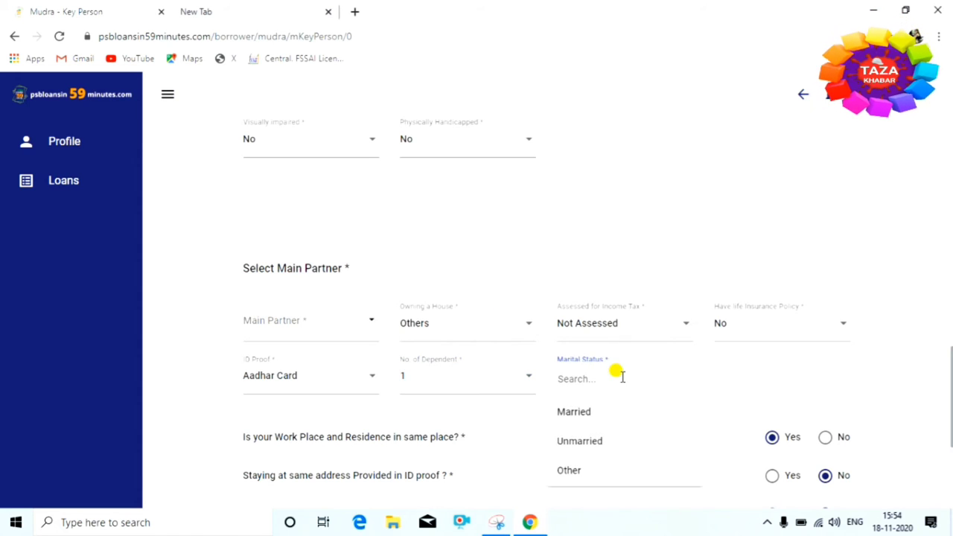
{"action": "left_click", "coordinate": [574, 413]}
- Set spouse details to Not Employed and enter 1 as the number of children
{"action": "scroll", "coordinate": [426, 392], "scroll_direction": "down", "scroll_amount": 1}
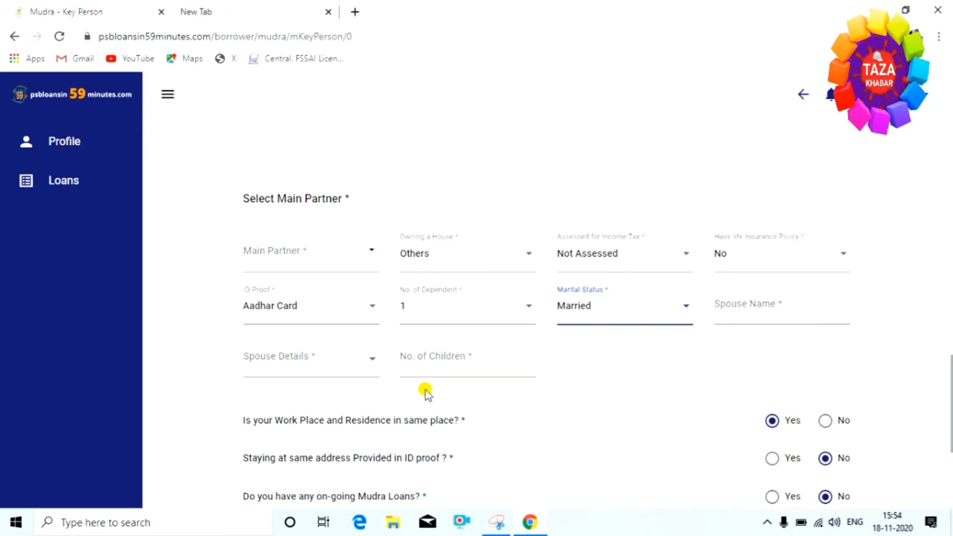
{"action": "left_click", "coordinate": [372, 365]}
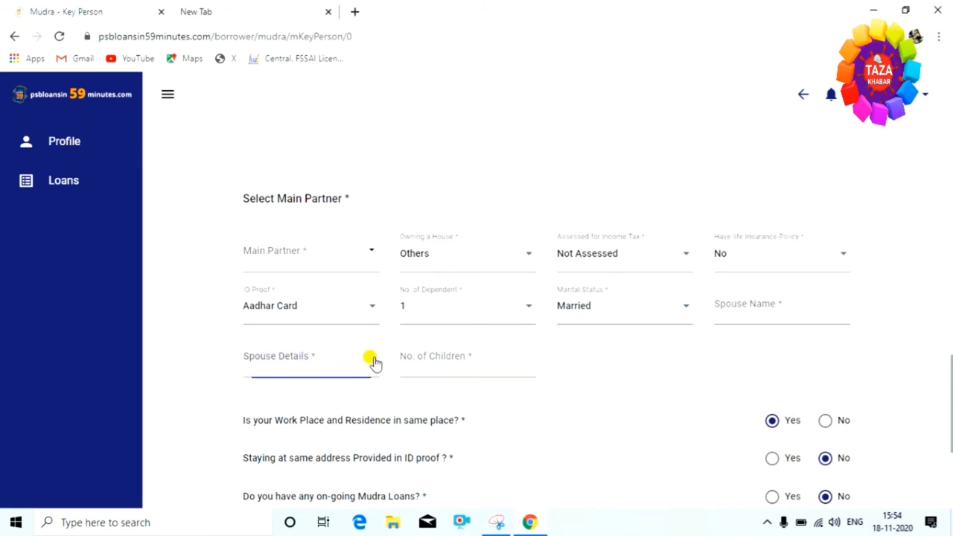
{"action": "left_click", "coordinate": [268, 425]}
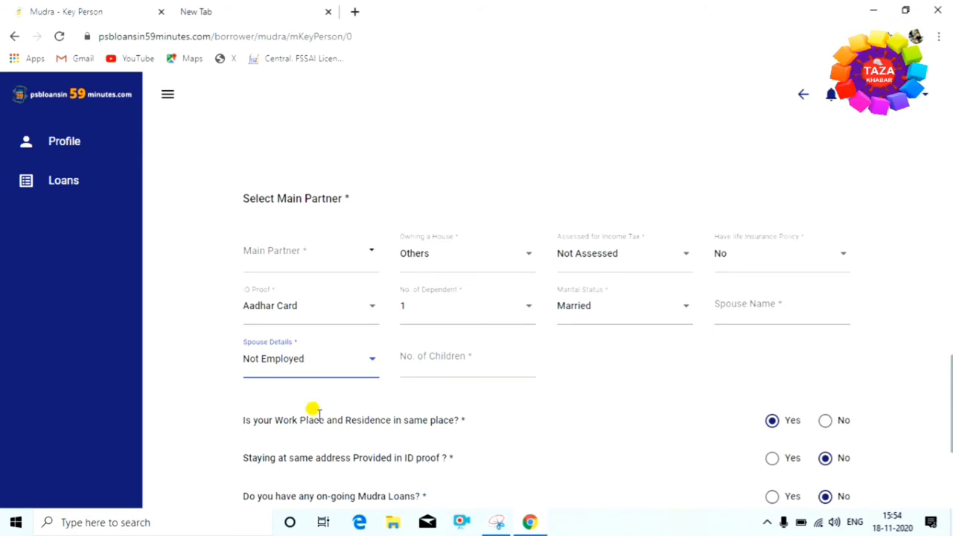
{"action": "left_click", "coordinate": [434, 371]}
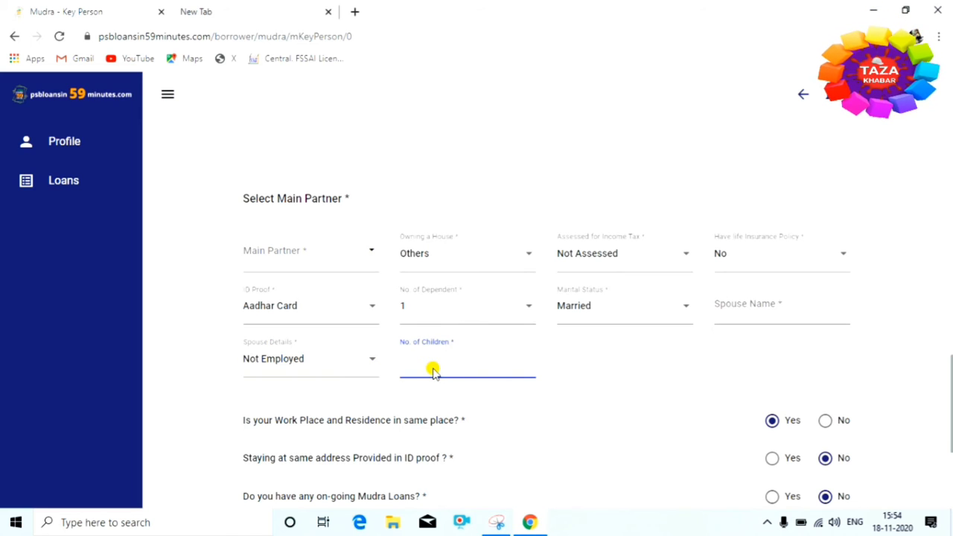
{"action": "type", "text": "1"}
{"action": "scroll", "coordinate": [446, 354], "scroll_direction": "down", "scroll_amount": 2}
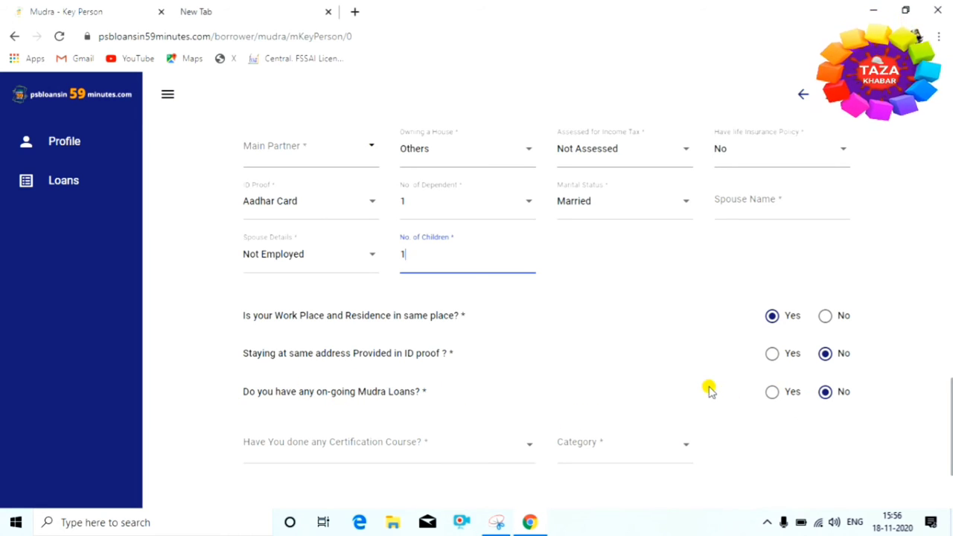
- Answer Yes for certification course, pick OBC as category, and save the key person details
{"action": "scroll", "coordinate": [197, 350], "scroll_direction": "down", "scroll_amount": 1}
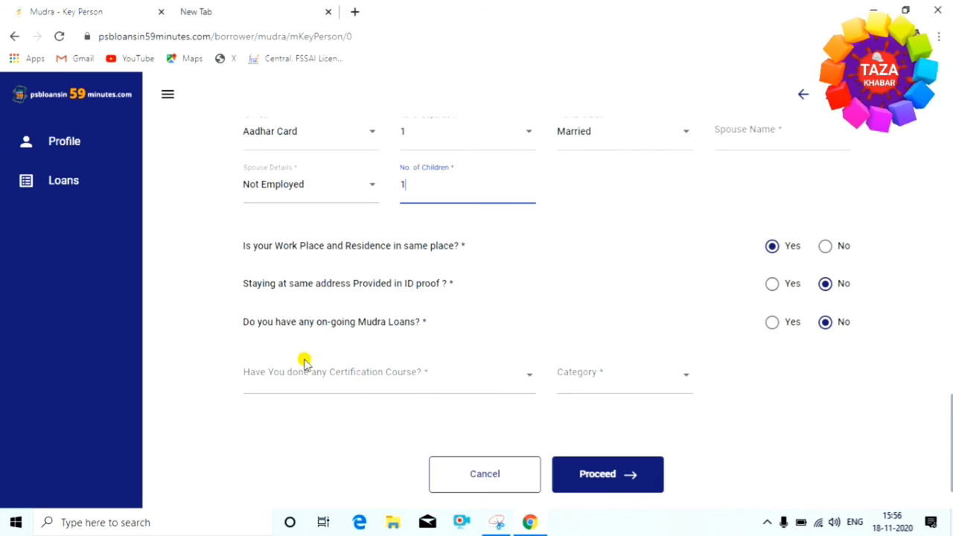
{"action": "left_click", "coordinate": [436, 372]}
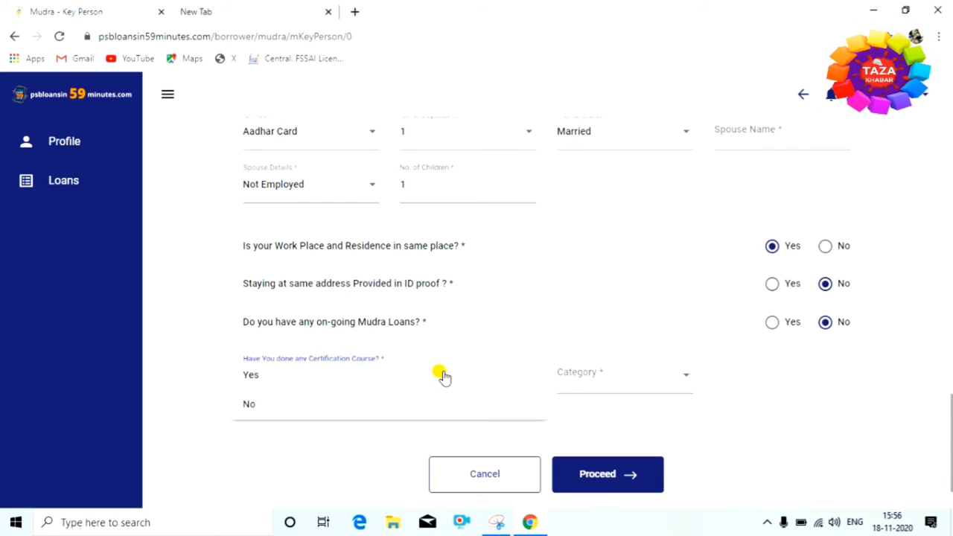
{"action": "left_click", "coordinate": [264, 377]}
{"action": "left_click", "coordinate": [670, 381]}
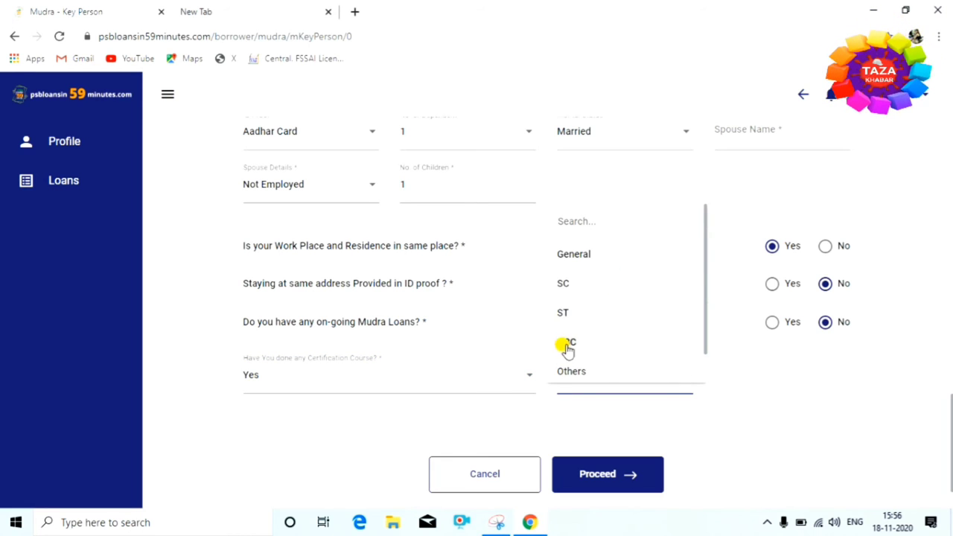
{"action": "left_click", "coordinate": [567, 344]}
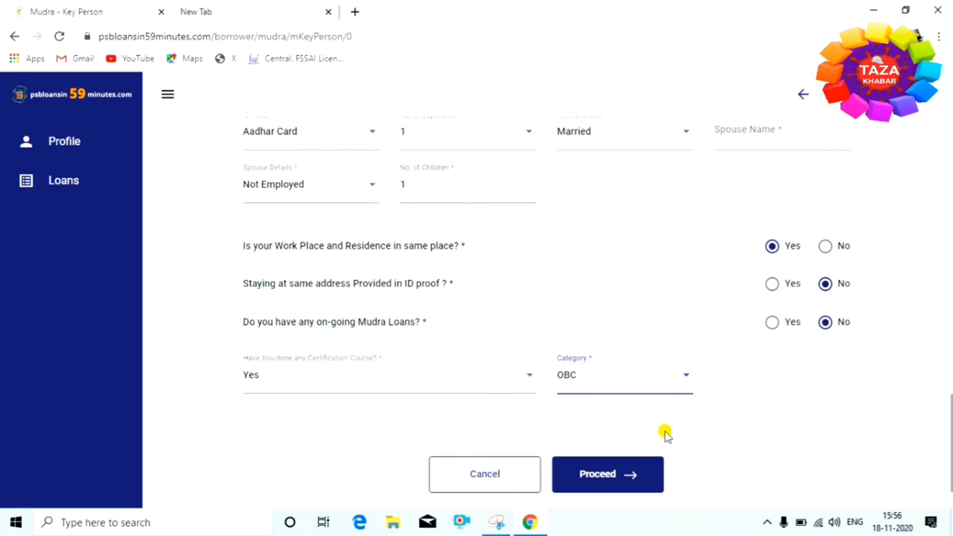
{"action": "left_click", "coordinate": [604, 476]}
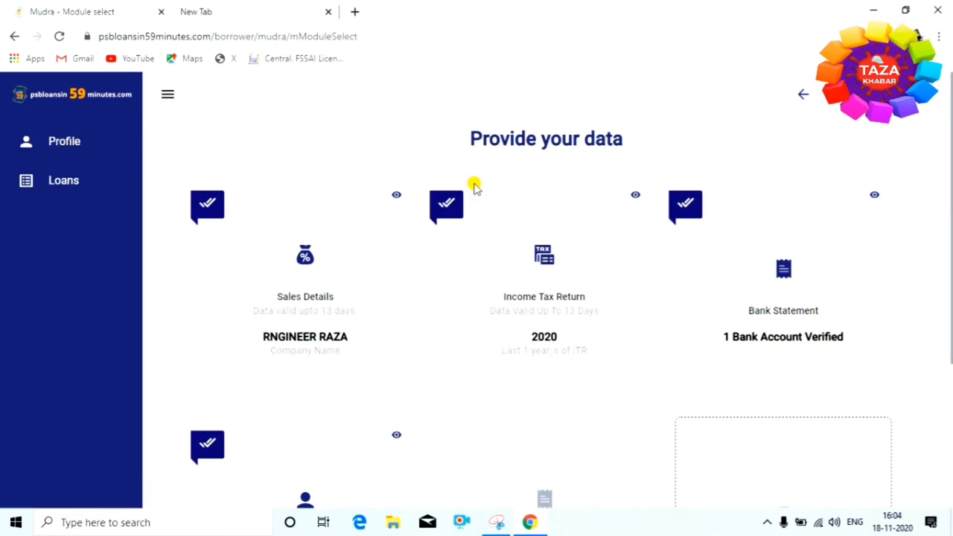
- Open the Associate Concern Details card from the Provide your data page
{"action": "scroll", "coordinate": [528, 250], "scroll_direction": "down", "scroll_amount": 3}
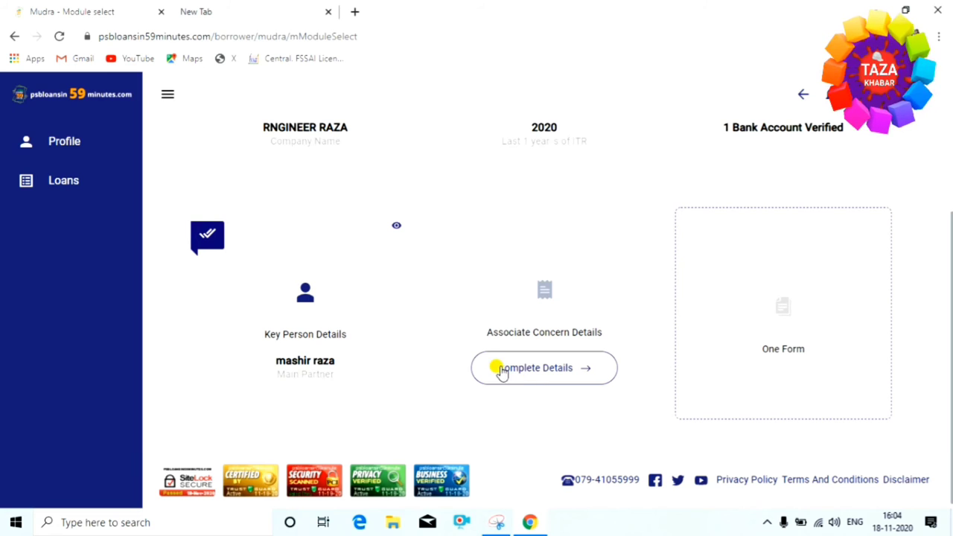
{"action": "left_click", "coordinate": [556, 368]}
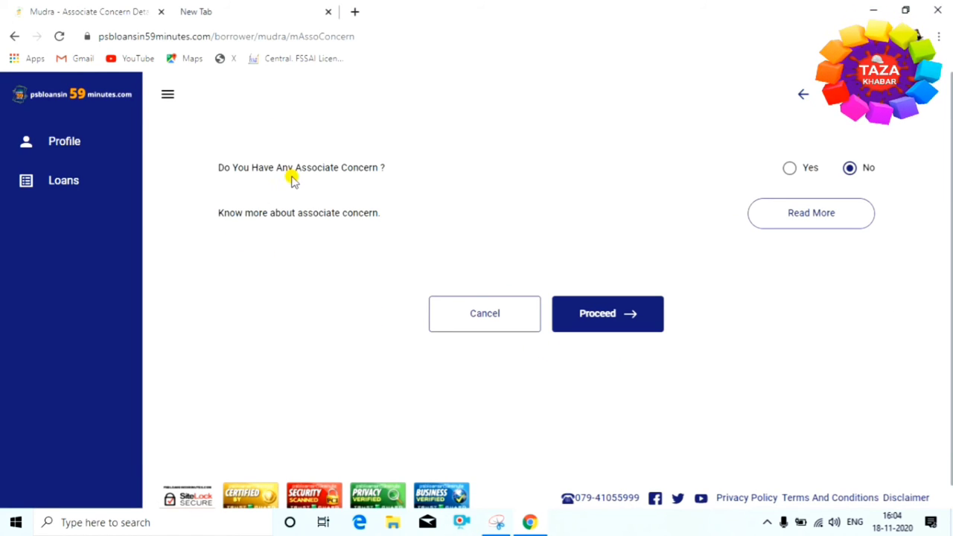
- Save the associate concern answer with no concerns and open the One Form card
{"action": "left_click", "coordinate": [597, 326]}
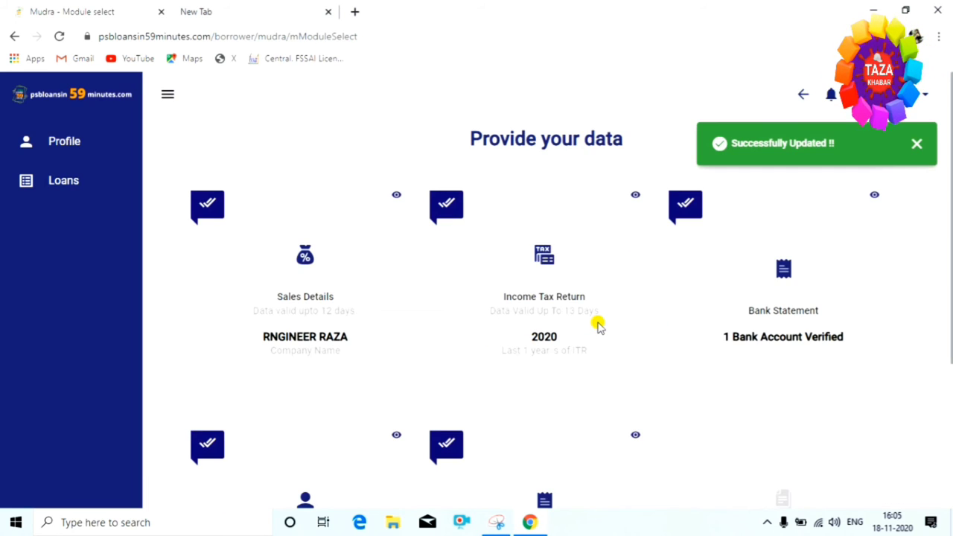
{"action": "scroll", "coordinate": [649, 347], "scroll_direction": "down", "scroll_amount": 1}
{"action": "scroll", "coordinate": [644, 365], "scroll_direction": "down", "scroll_amount": 3}
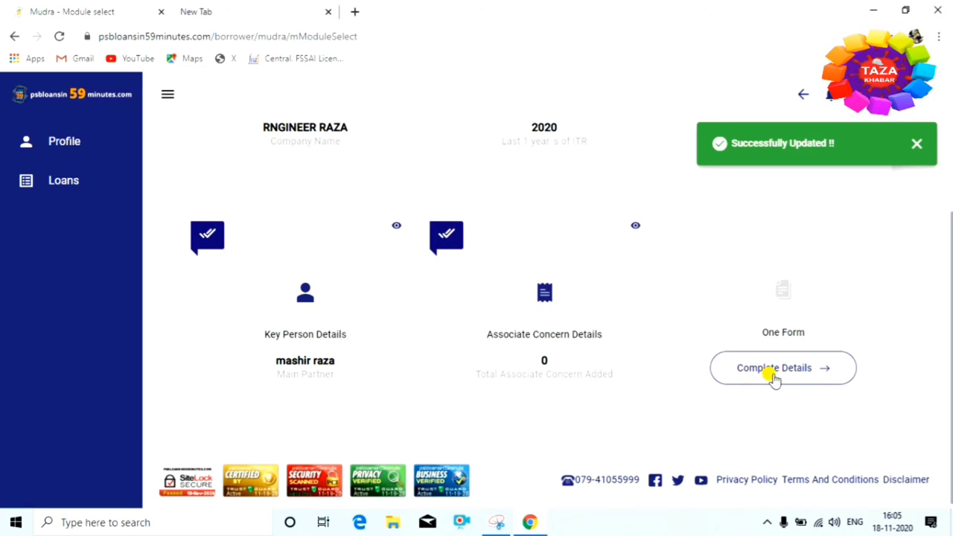
{"action": "left_click", "coordinate": [774, 372]}
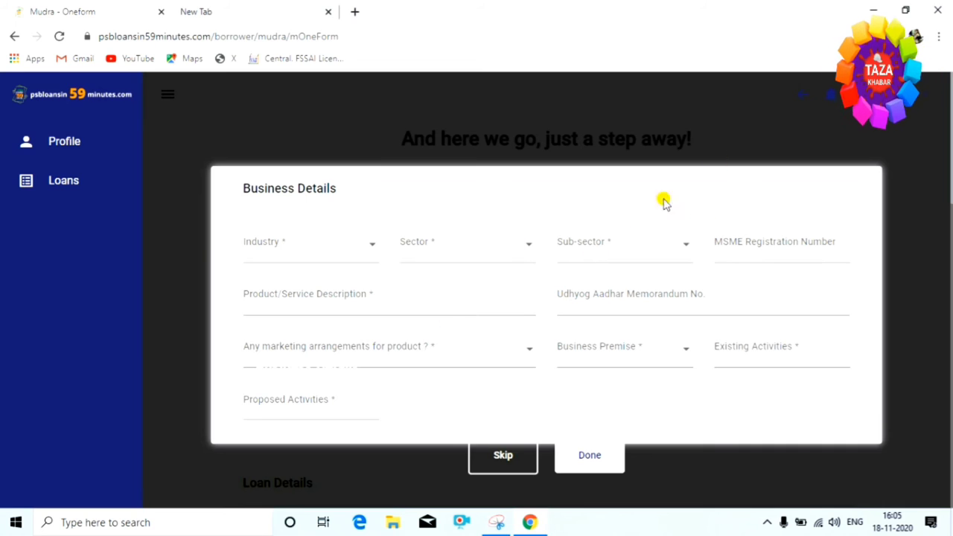
- Set the business industry to Education, sector to Schools, and sub-sector to Service
{"action": "left_click", "coordinate": [570, 467]}
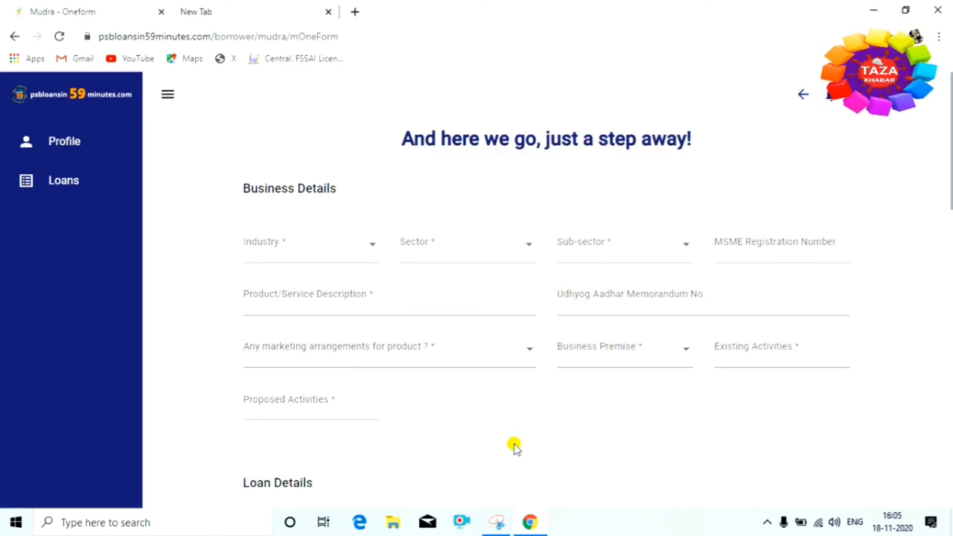
{"action": "left_click", "coordinate": [368, 242]}
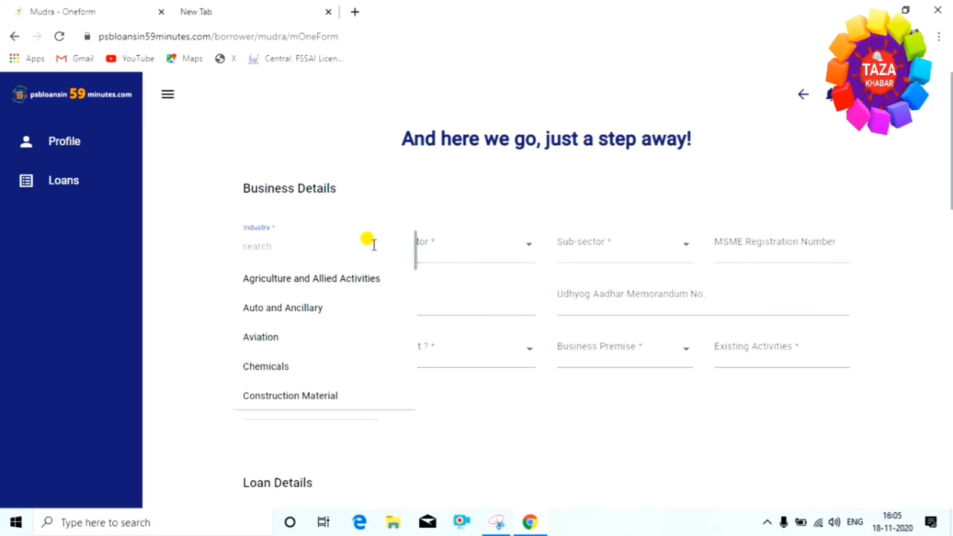
{"action": "scroll", "coordinate": [362, 311], "scroll_direction": "down", "scroll_amount": 3}
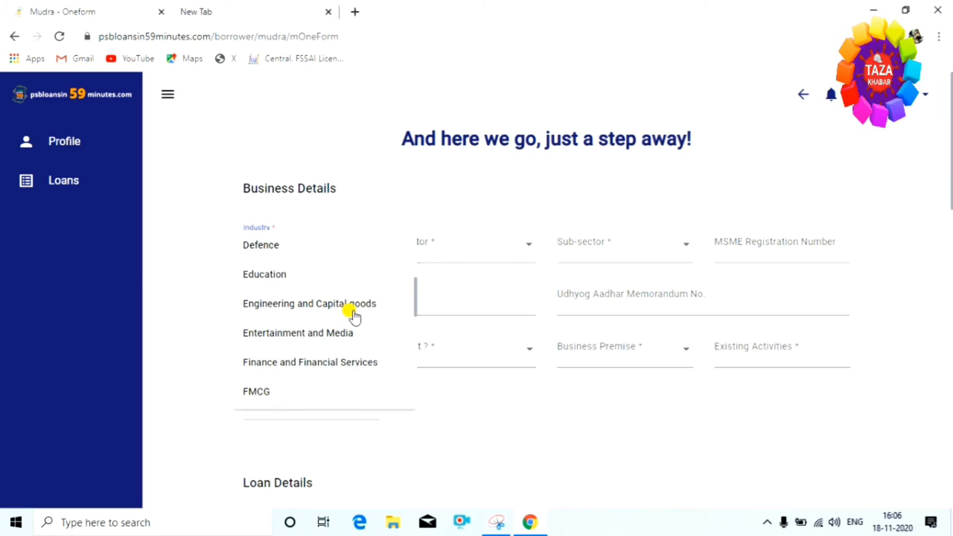
{"action": "left_click", "coordinate": [264, 274]}
{"action": "left_click", "coordinate": [519, 244]}
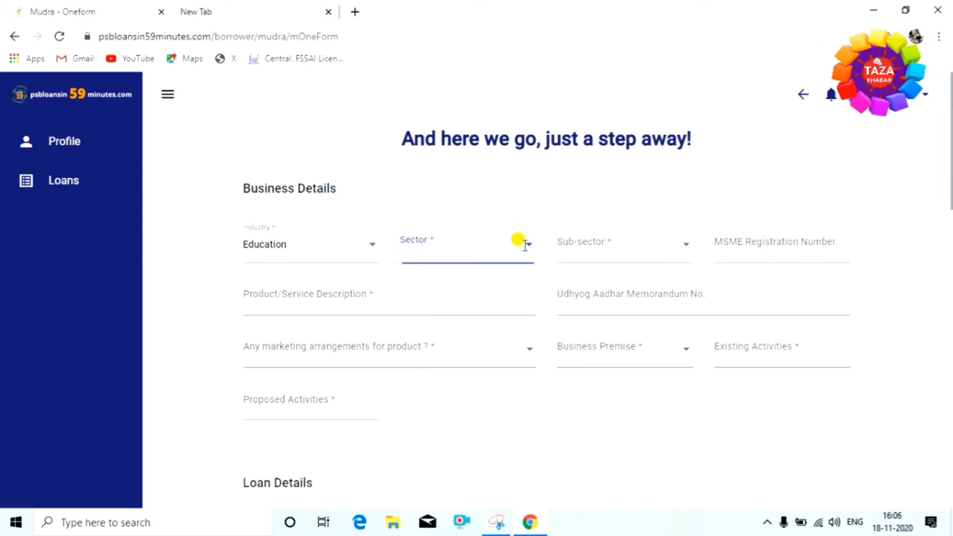
{"action": "left_click", "coordinate": [431, 397]}
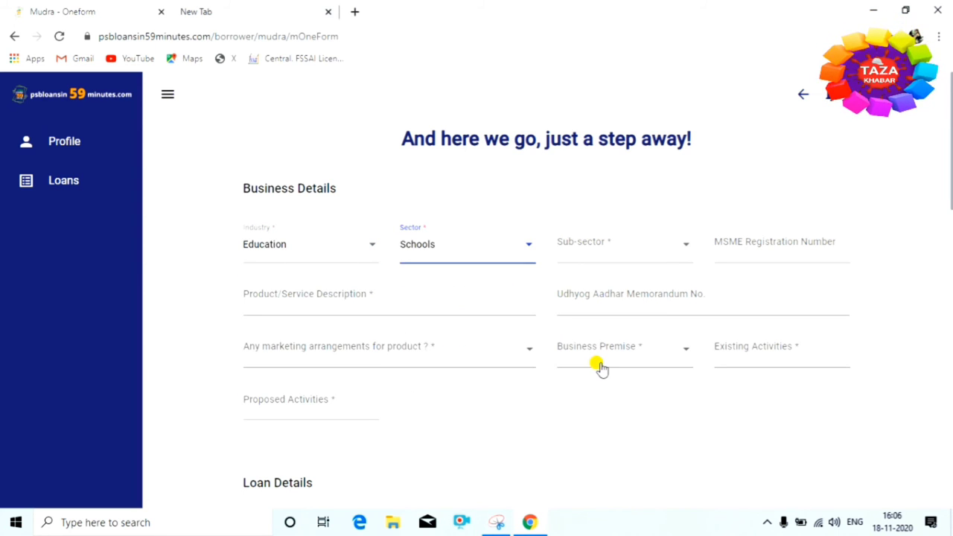
{"action": "left_click", "coordinate": [684, 246]}
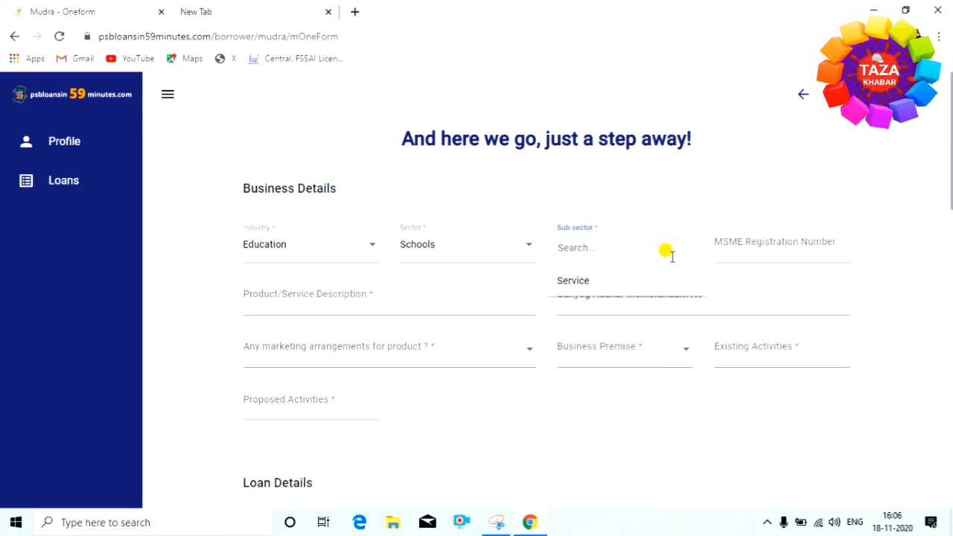
{"action": "left_click", "coordinate": [574, 281]}
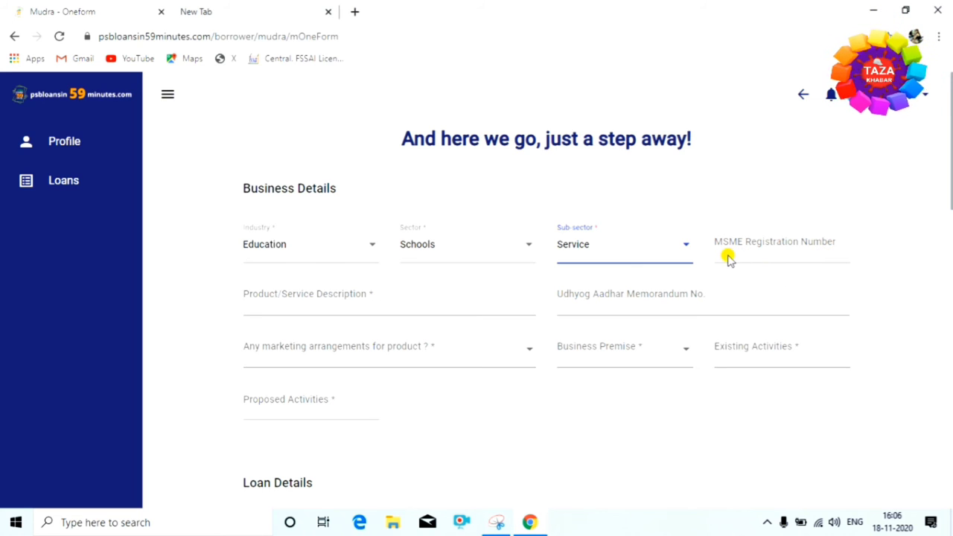
- Enter 'dispach course' as the product/service description
{"action": "left_click", "coordinate": [302, 299]}
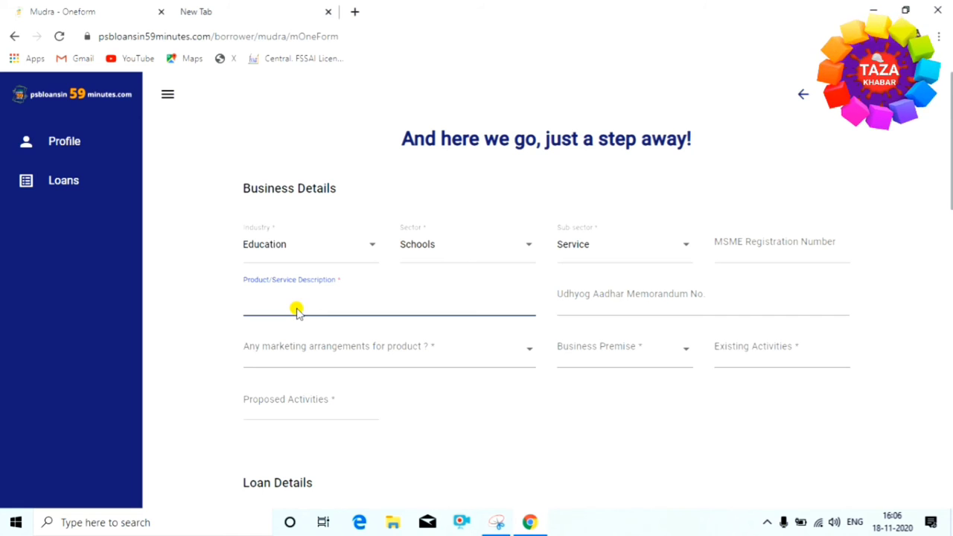
{"action": "type", "text": "dispach course"}
{"action": "left_click", "coordinate": [626, 309]}
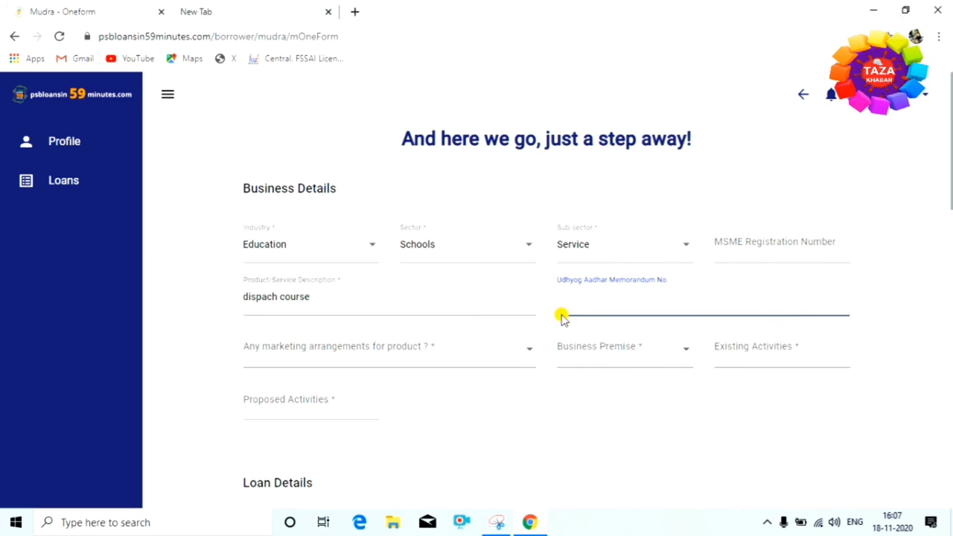
- Set loan purpose to Asset Acquisition, marketing arrangement to No, and business premise to Owned
{"action": "scroll", "coordinate": [353, 272], "scroll_direction": "down", "scroll_amount": 4}
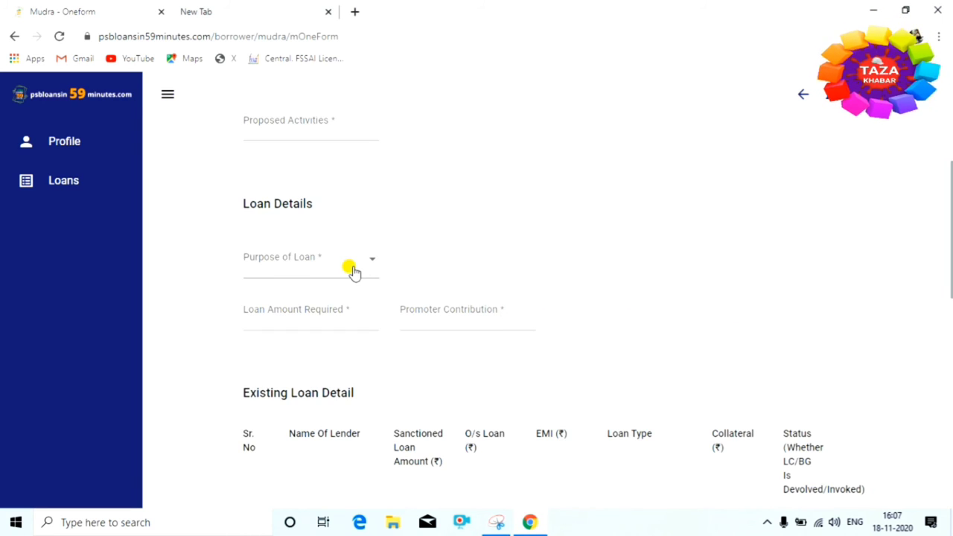
{"action": "left_click", "coordinate": [365, 266]}
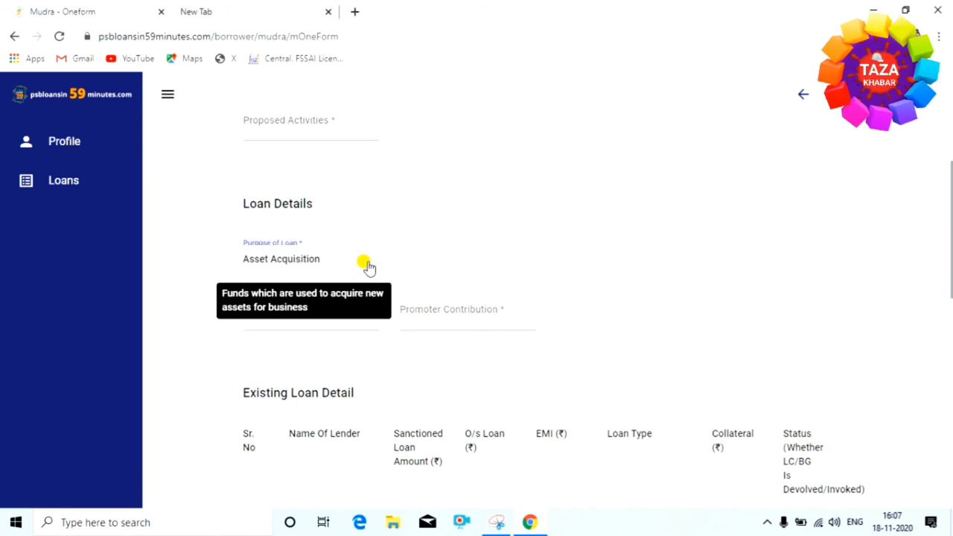
{"action": "left_click", "coordinate": [262, 274]}
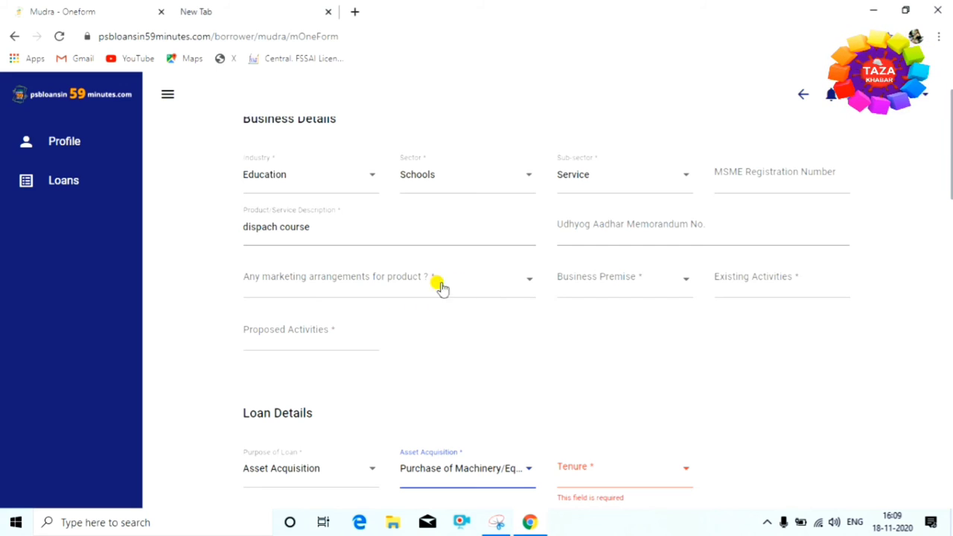
{"action": "left_click", "coordinate": [529, 284]}
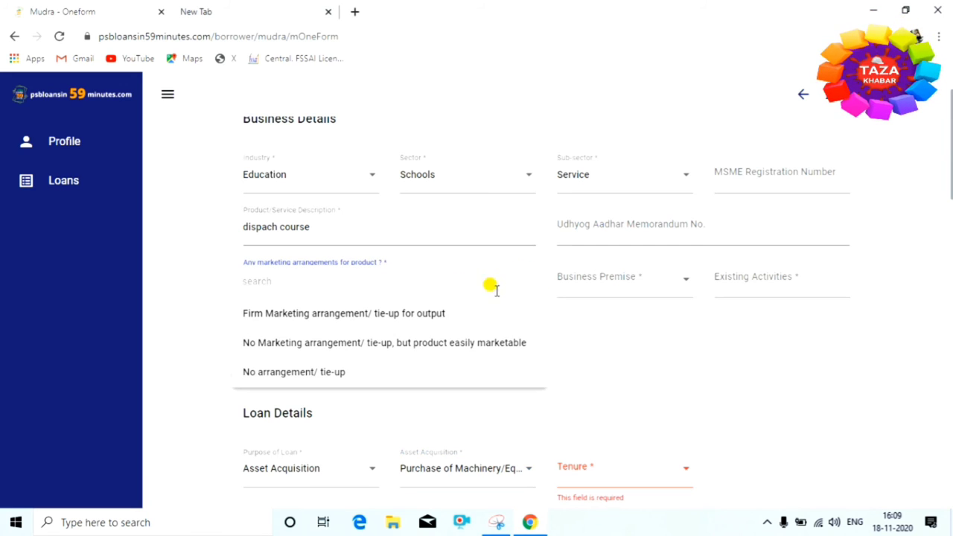
{"action": "left_click", "coordinate": [294, 375]}
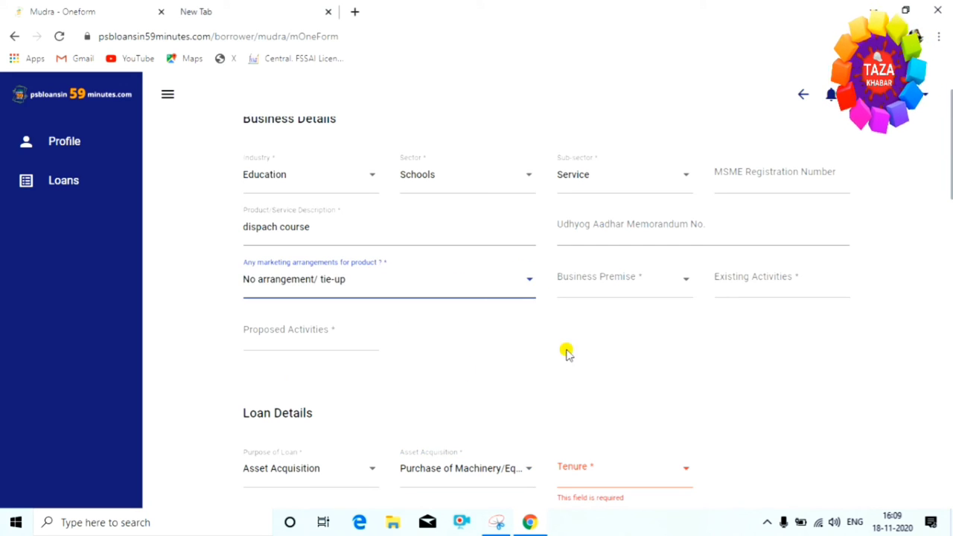
{"action": "left_click", "coordinate": [653, 279]}
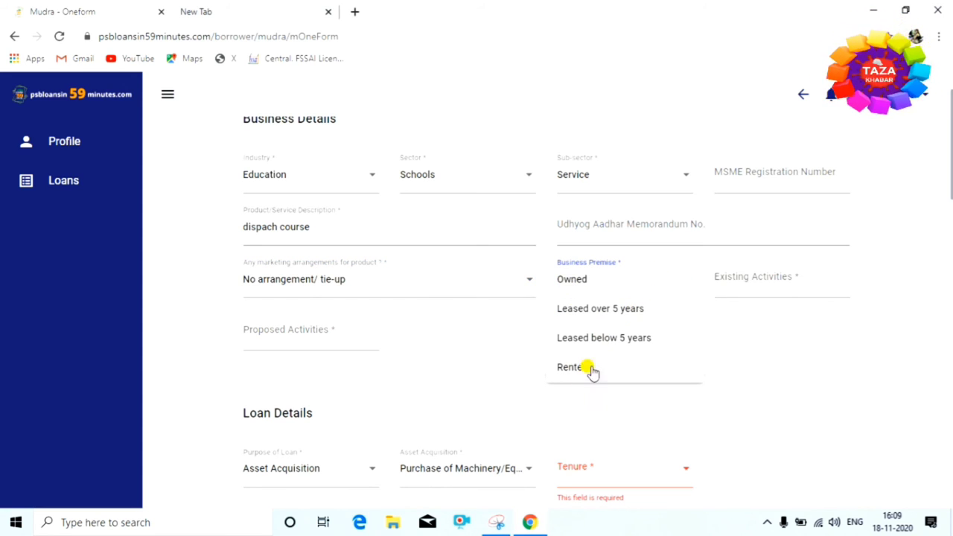
{"action": "left_click", "coordinate": [570, 278]}
- Change purpose to Working capital; enter 10,000 loan amount and promoter contribution, and 47 monthly sales
{"action": "scroll", "coordinate": [171, 276], "scroll_direction": "down", "scroll_amount": 3}
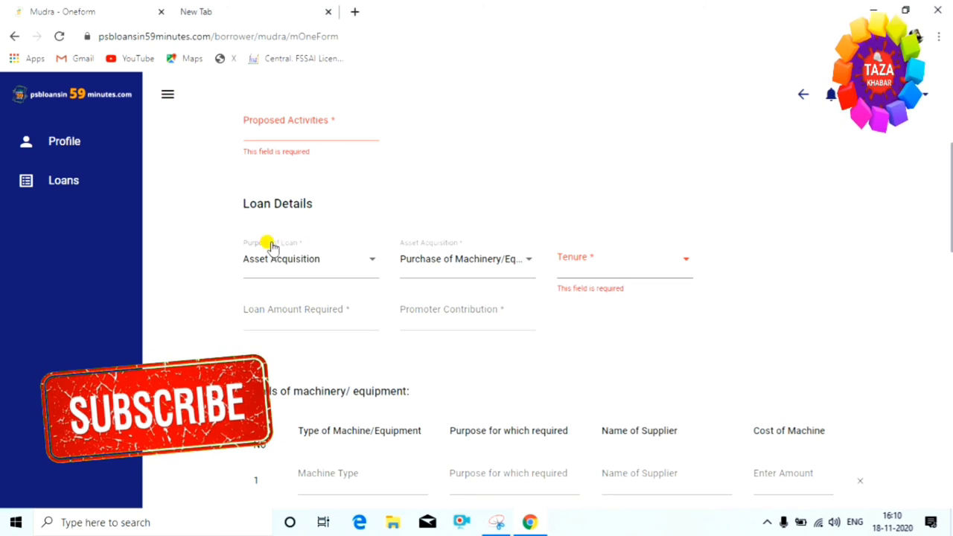
{"action": "left_click", "coordinate": [367, 264]}
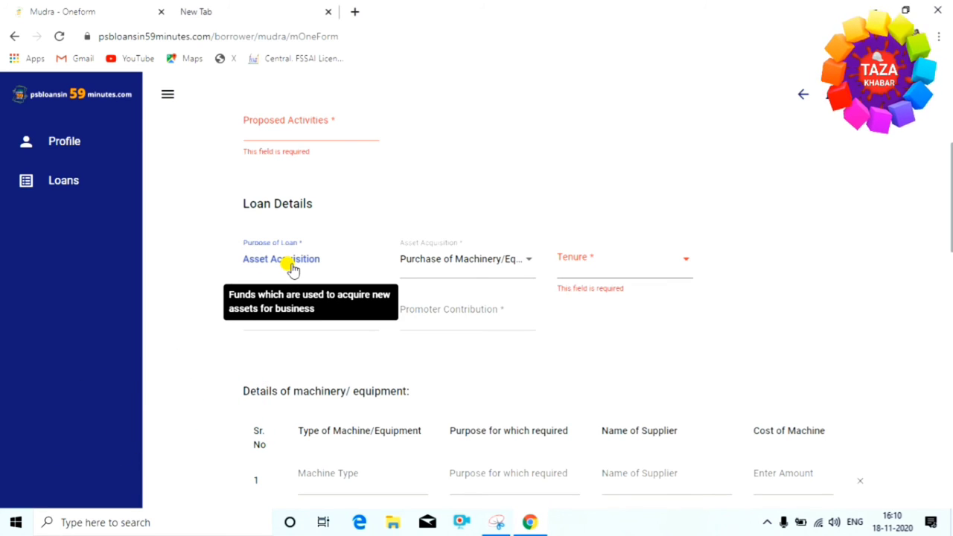
{"action": "left_click", "coordinate": [279, 294]}
{"action": "left_click", "coordinate": [268, 393]}
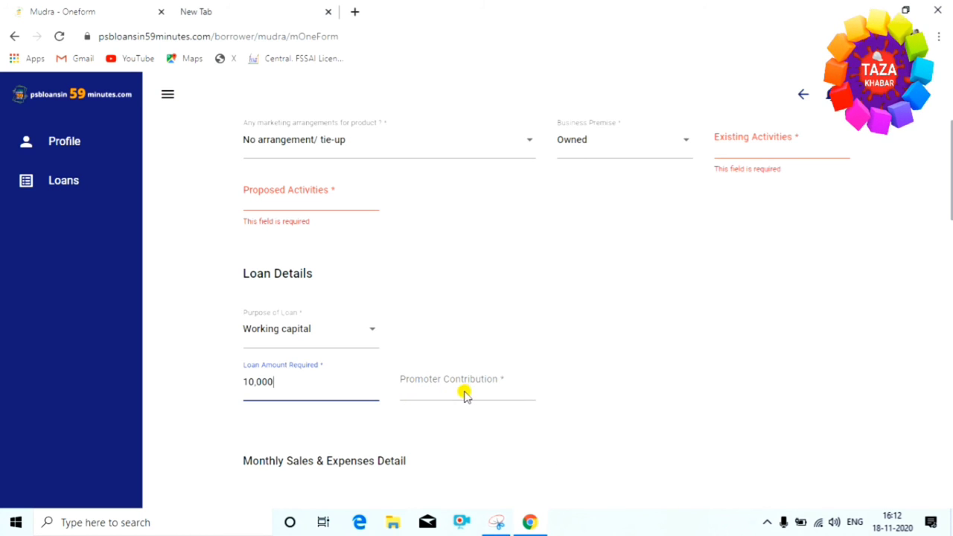
{"action": "mouse_move", "coordinate": [445, 387]}
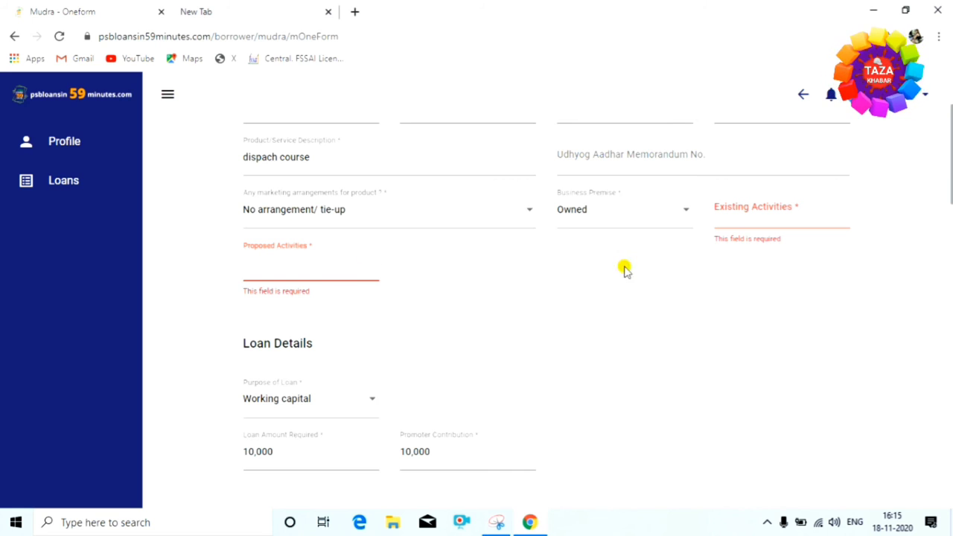
{"action": "left_click", "coordinate": [736, 222]}
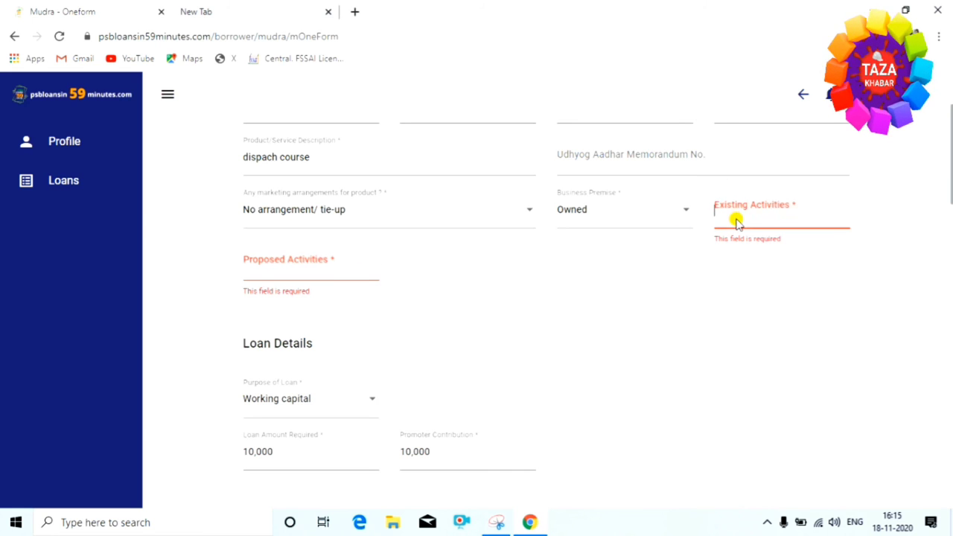
{"action": "left_click", "coordinate": [279, 274]}
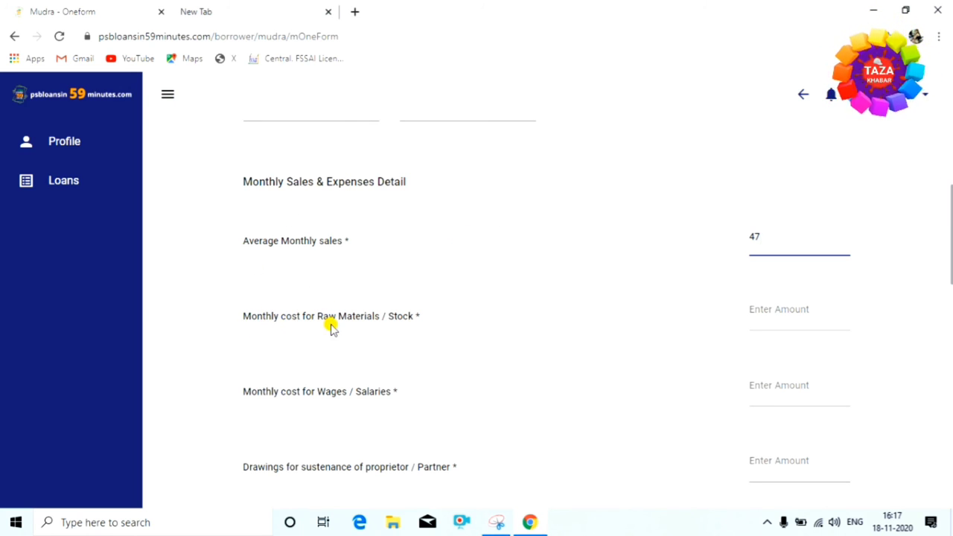
- Tick 'I am not registered with any Government Authorities' near the bottom of the One Form
{"action": "scroll", "coordinate": [758, 319], "scroll_direction": "down", "scroll_amount": 1}
{"action": "scroll", "coordinate": [758, 319], "scroll_direction": "down", "scroll_amount": 1}
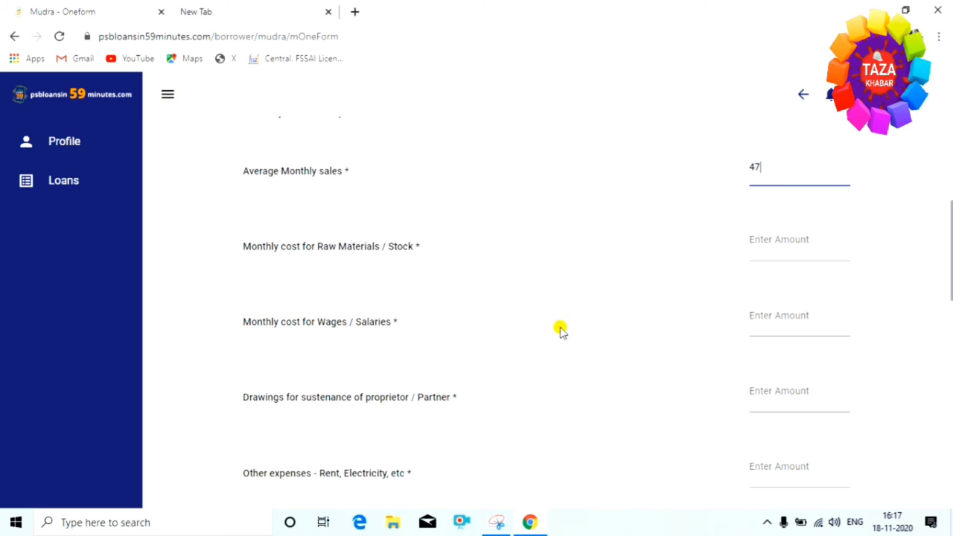
{"action": "scroll", "coordinate": [489, 379], "scroll_direction": "down", "scroll_amount": 1}
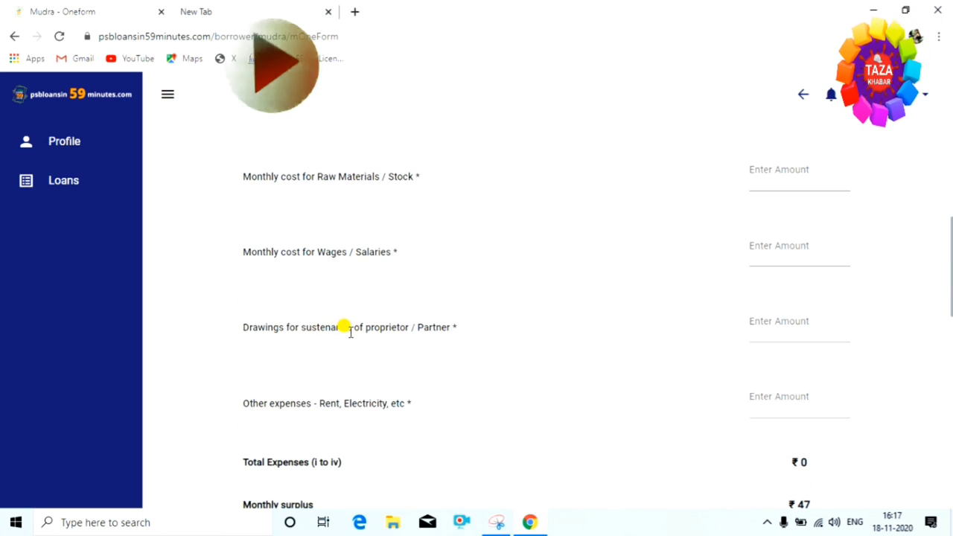
{"action": "scroll", "coordinate": [576, 384], "scroll_direction": "down", "scroll_amount": 2}
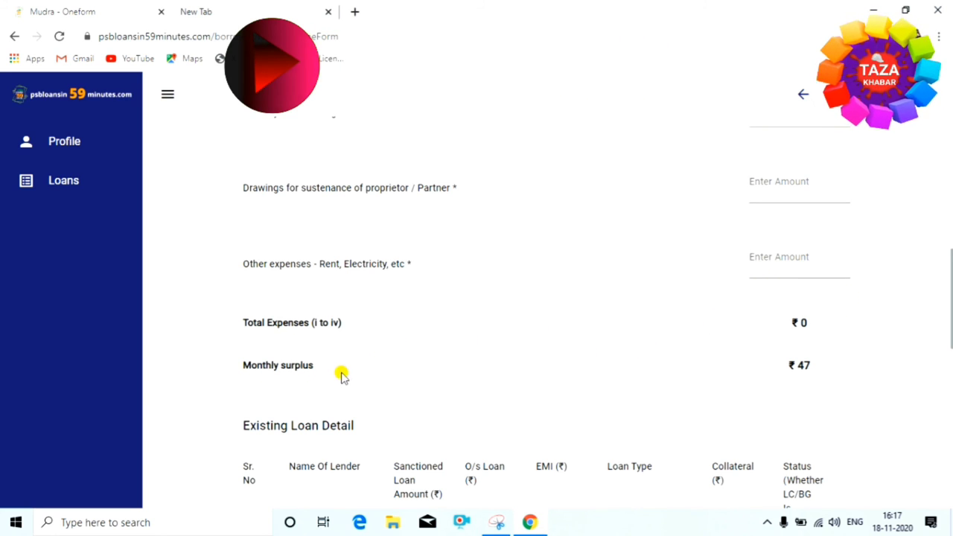
{"action": "scroll", "coordinate": [532, 372], "scroll_direction": "down", "scroll_amount": 2}
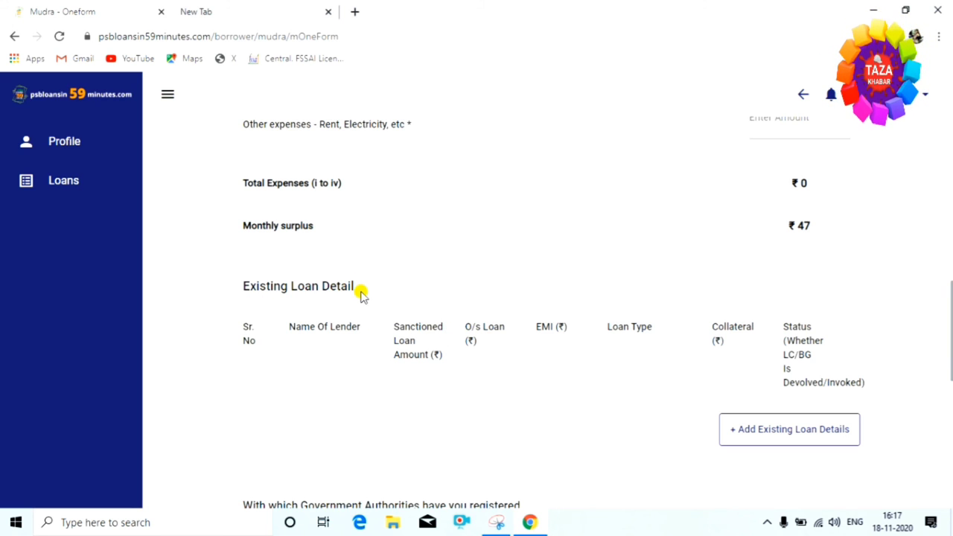
{"action": "scroll", "coordinate": [470, 350], "scroll_direction": "down", "scroll_amount": 3}
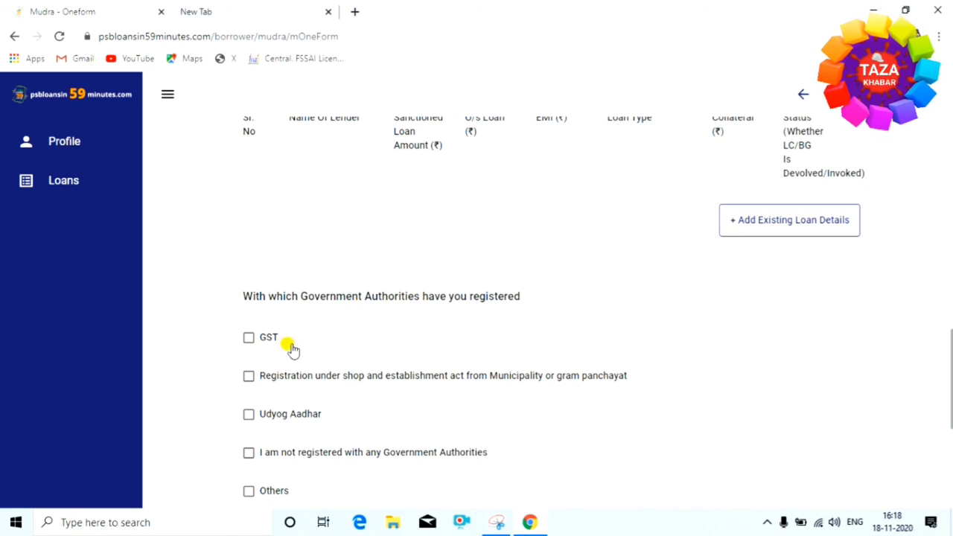
{"action": "scroll", "coordinate": [347, 425], "scroll_direction": "down", "scroll_amount": 2}
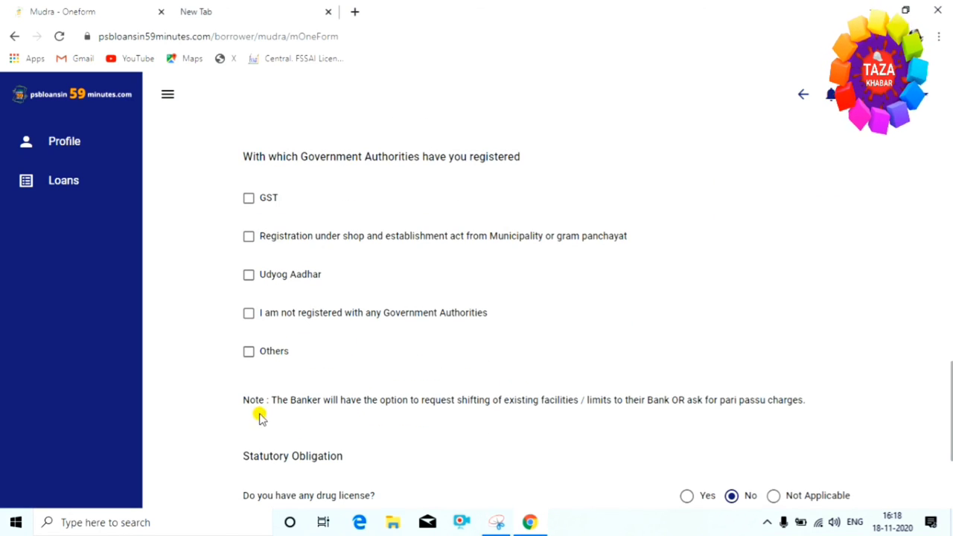
{"action": "left_click", "coordinate": [248, 313]}
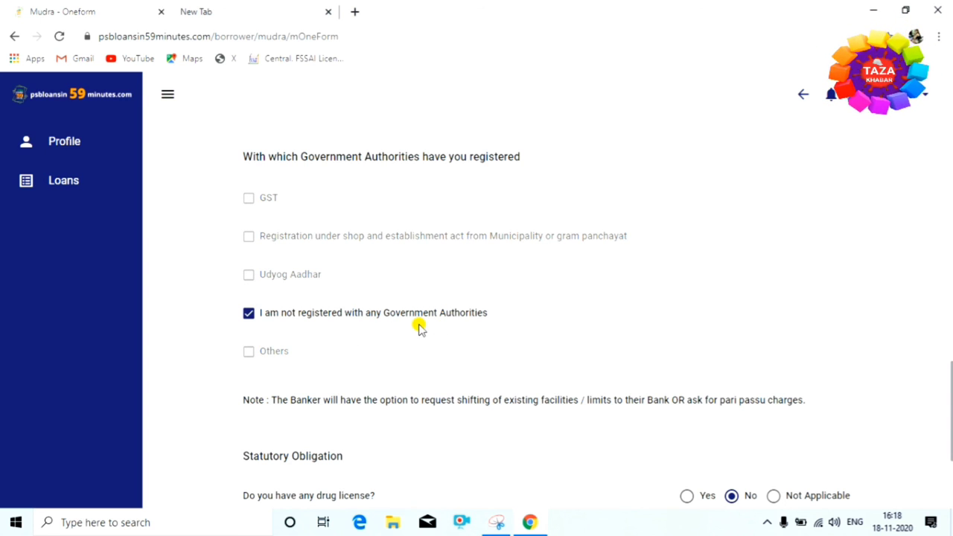
{"action": "scroll", "coordinate": [419, 329], "scroll_direction": "down", "scroll_amount": 3}
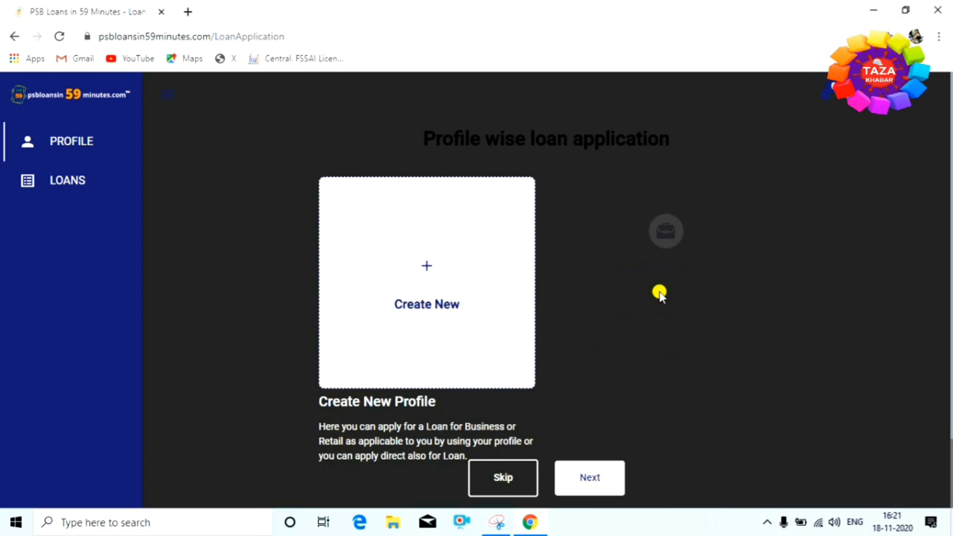
- Finish the onboarding tour and view details of the existing profile's loan applications
{"action": "left_click", "coordinate": [579, 481]}
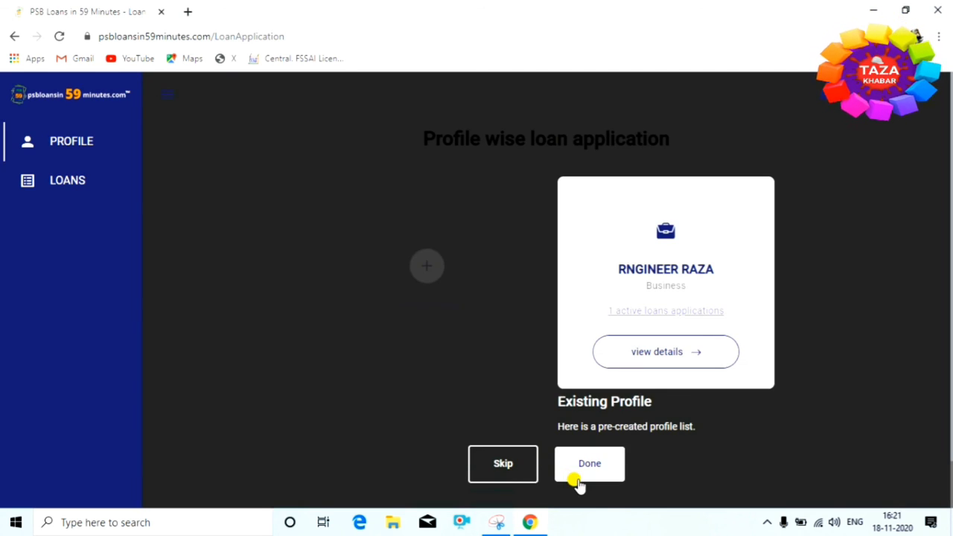
{"action": "left_click", "coordinate": [590, 465]}
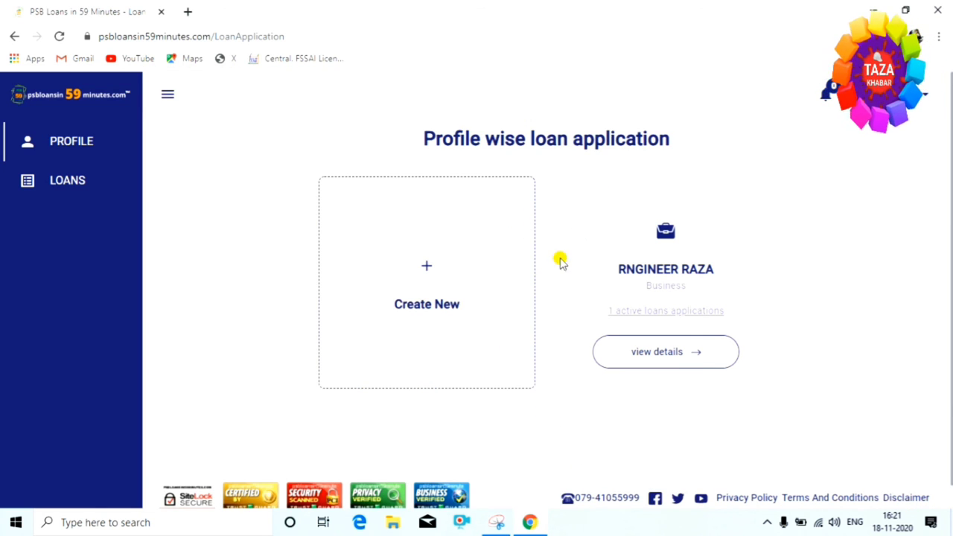
{"action": "left_click", "coordinate": [531, 326]}
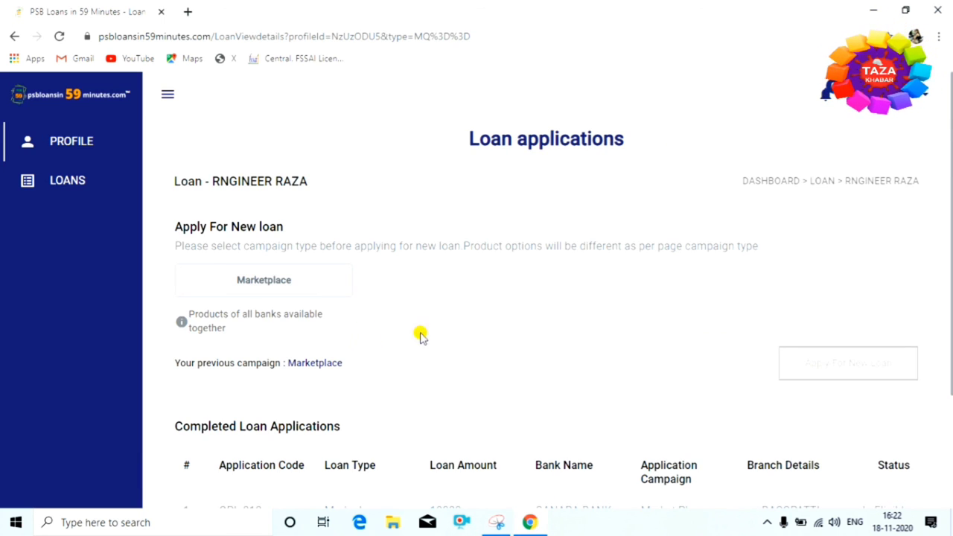
- Review the on-going and completed Mudra loans, including the 10000 Canara Bank loan marked In Eligible
{"action": "scroll", "coordinate": [476, 302], "scroll_direction": "down", "scroll_amount": 1}
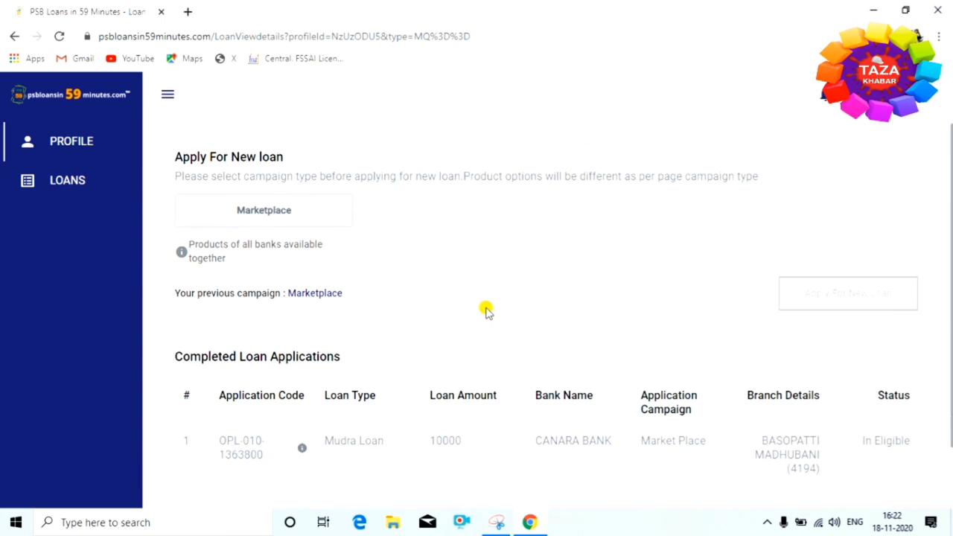
{"action": "scroll", "coordinate": [238, 390], "scroll_direction": "down", "scroll_amount": 1}
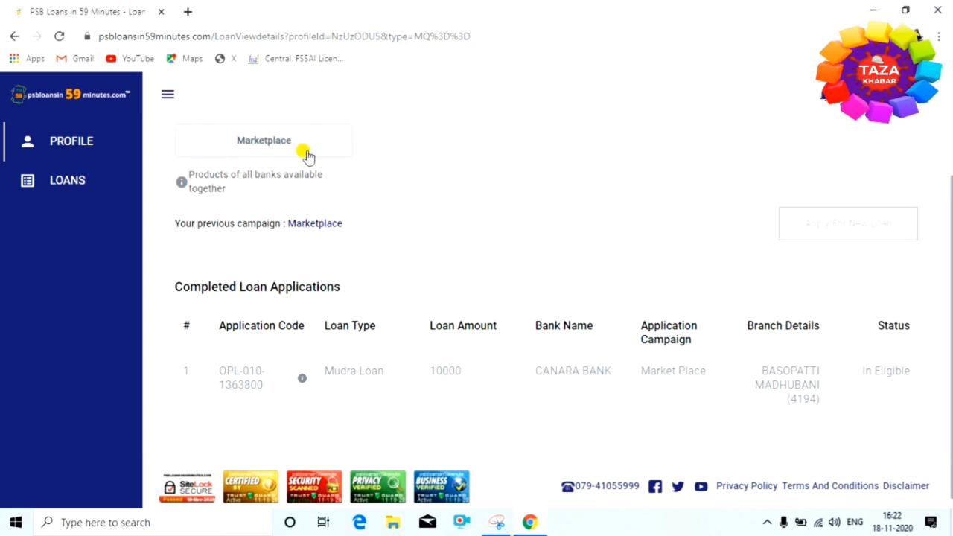
{"action": "left_click", "coordinate": [851, 230]}
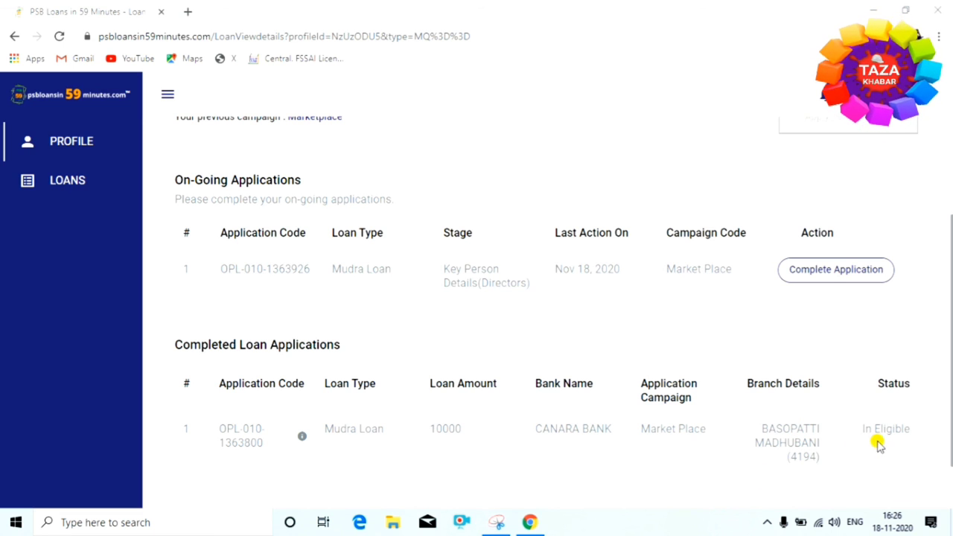
{"action": "scroll", "coordinate": [655, 411], "scroll_direction": "down", "scroll_amount": 1}
{"action": "scroll", "coordinate": [634, 414], "scroll_direction": "up", "scroll_amount": 3}
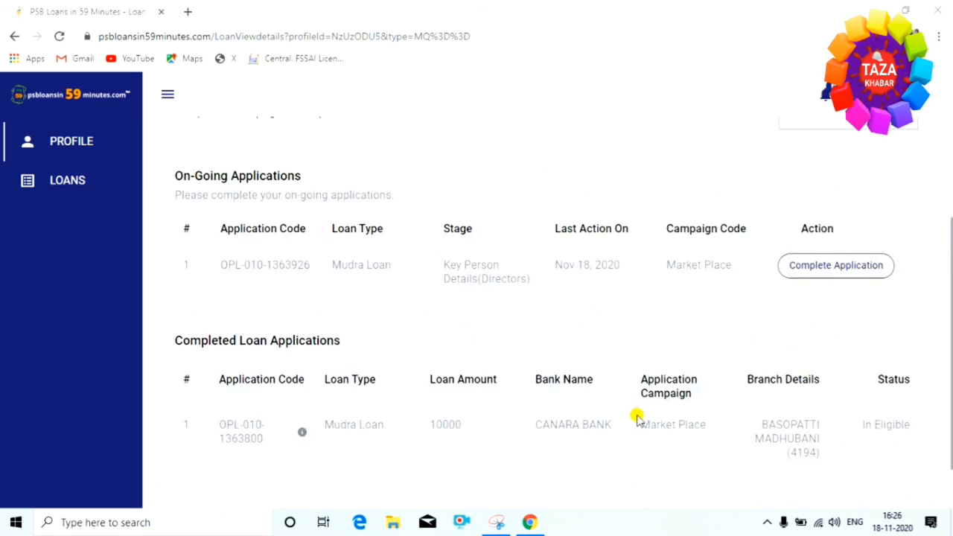
{"action": "scroll", "coordinate": [591, 419], "scroll_direction": "down", "scroll_amount": 3}
{"action": "scroll", "coordinate": [587, 421], "scroll_direction": "down", "scroll_amount": 1}
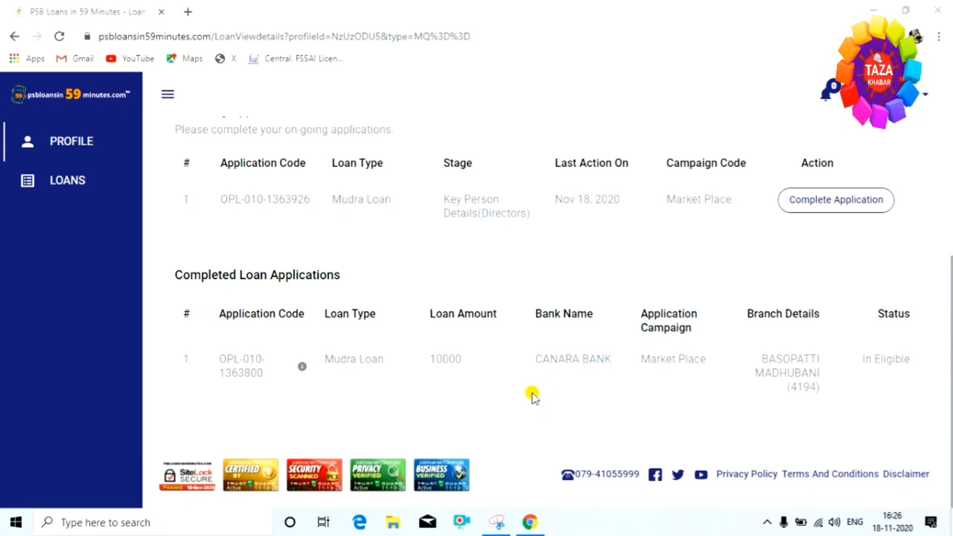